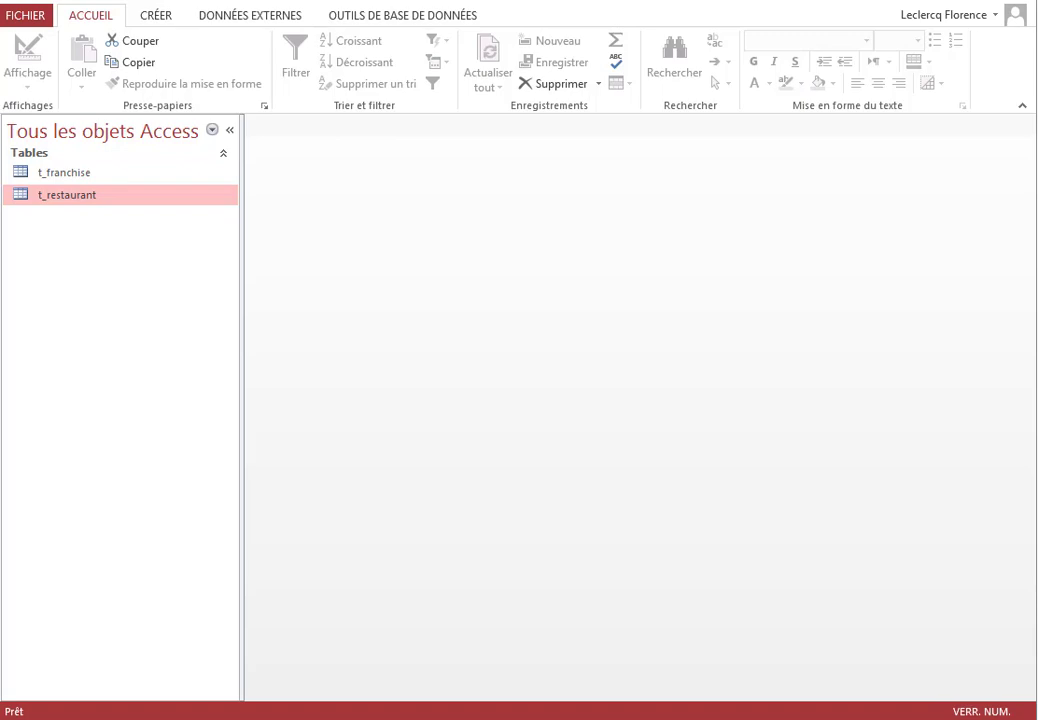
Open the database relationships layout and add the t_franchise and t_restaurant tables to it
left_click(366, 18)
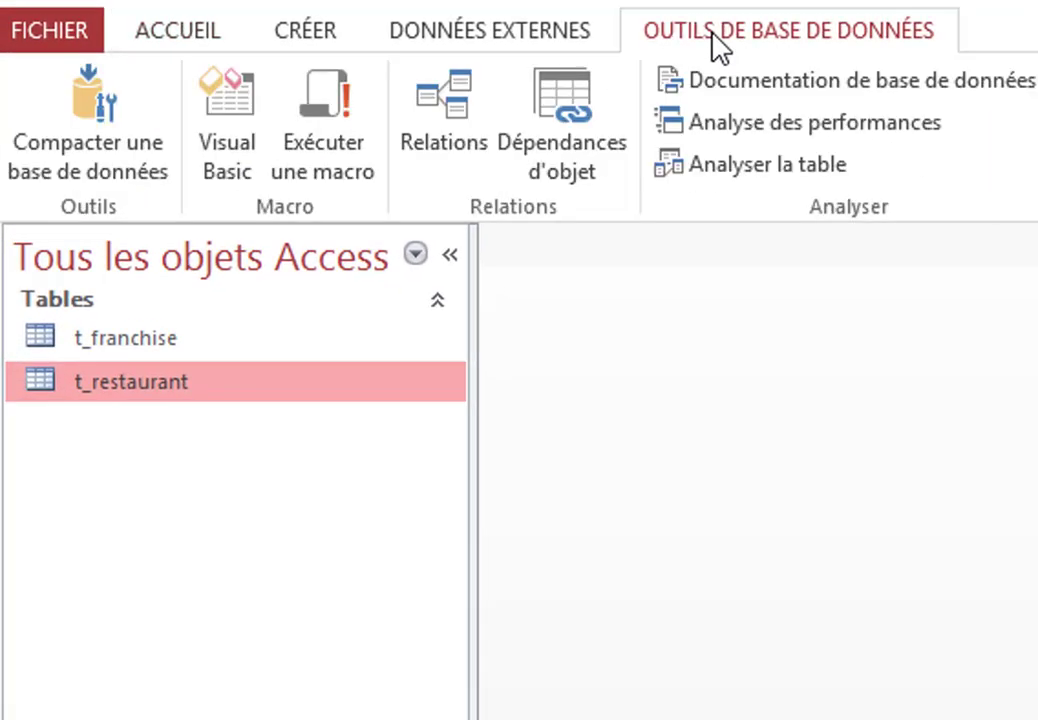
left_click(437, 170)
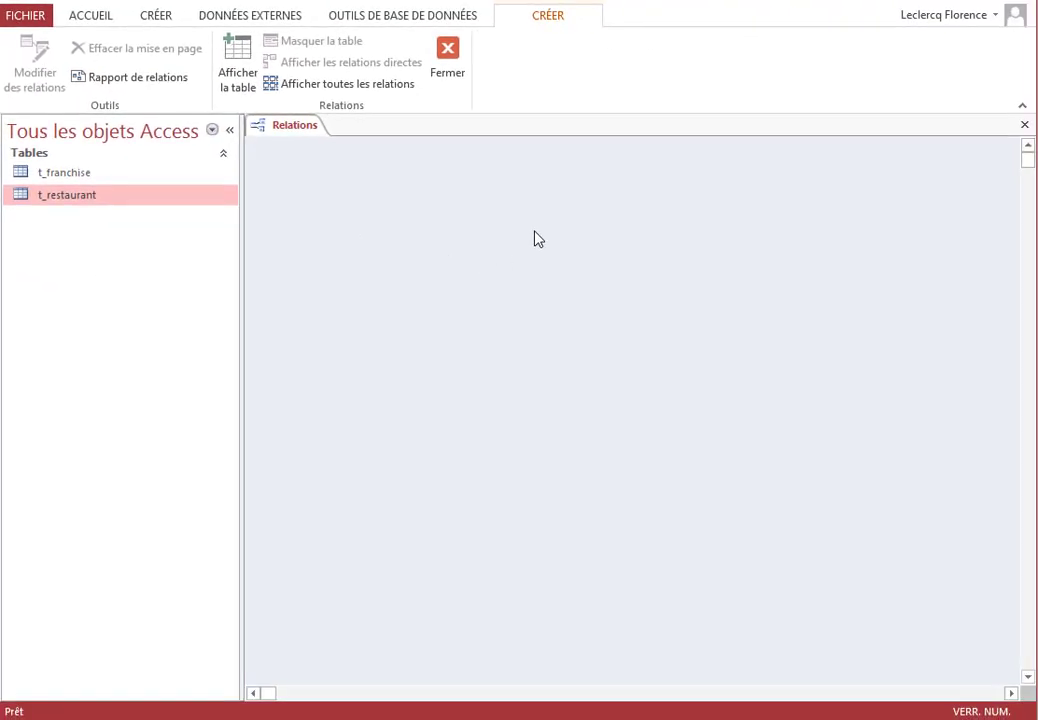
right_click(362, 221)
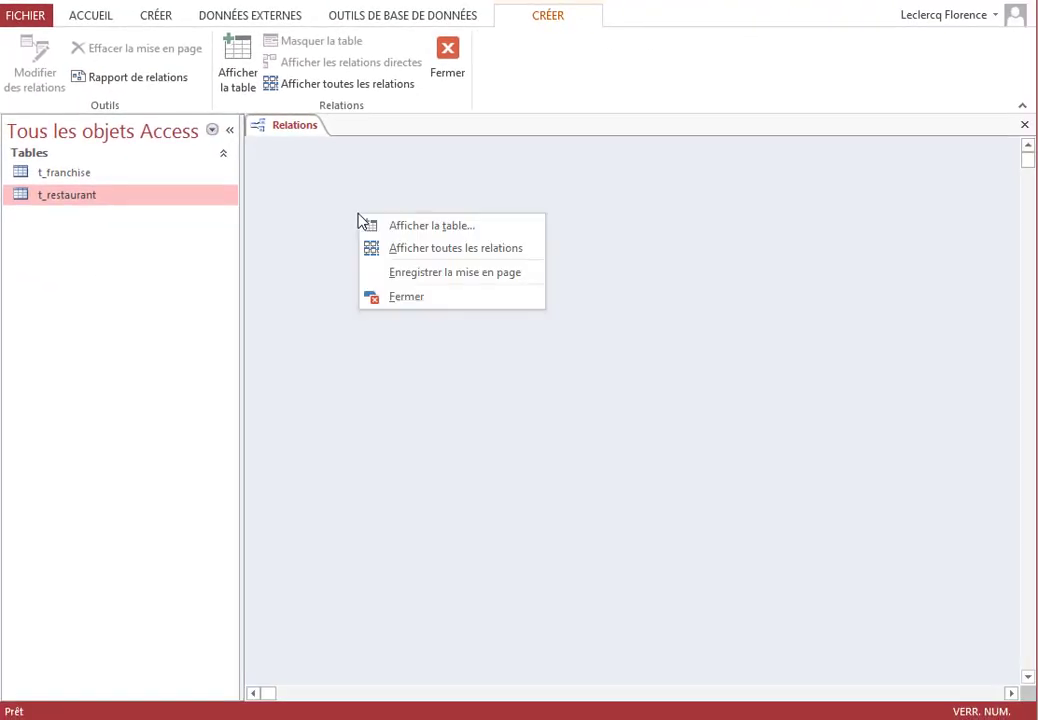
left_click(482, 233)
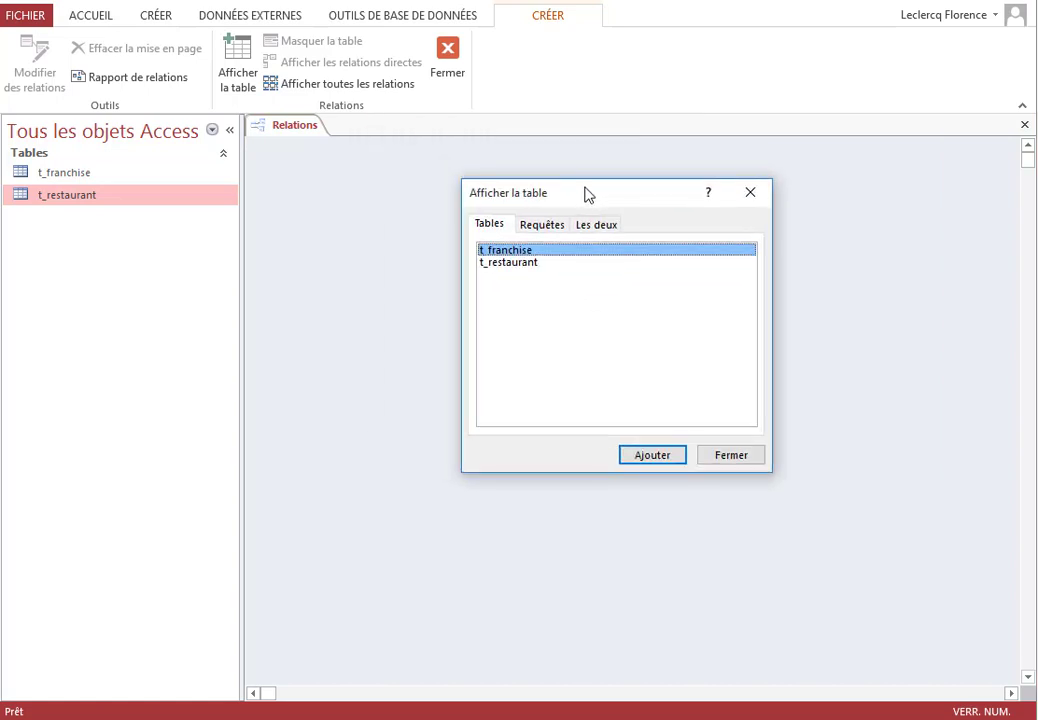
left_click_drag(486, 132, 670, 330)
double_click(520, 250)
double_click(523, 264)
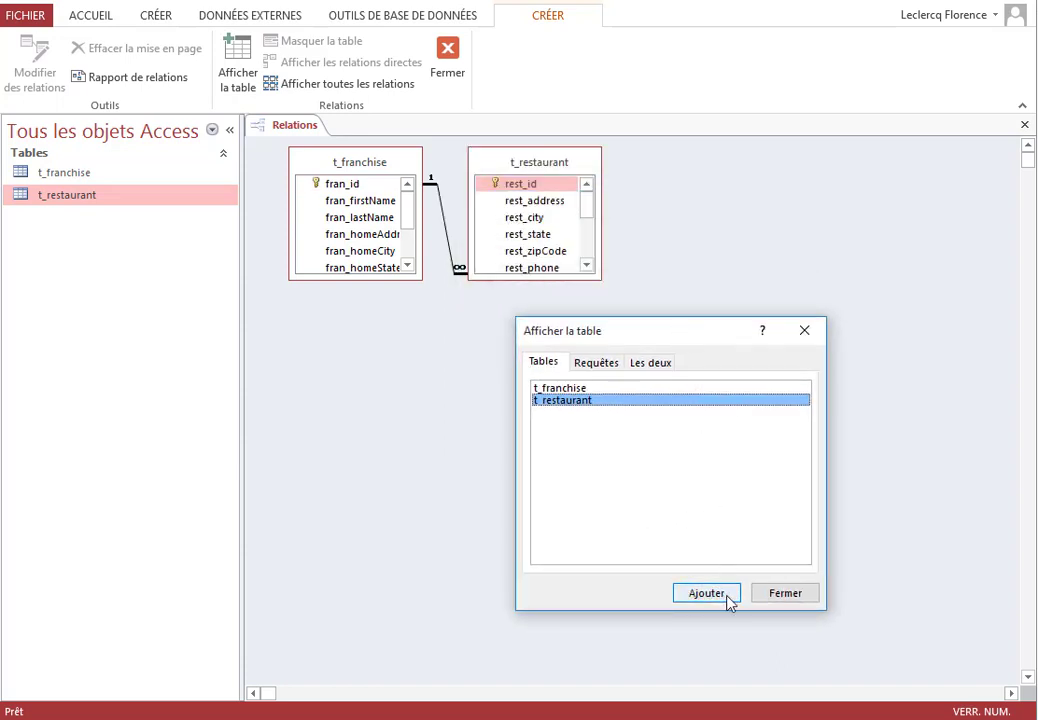
left_click(788, 594)
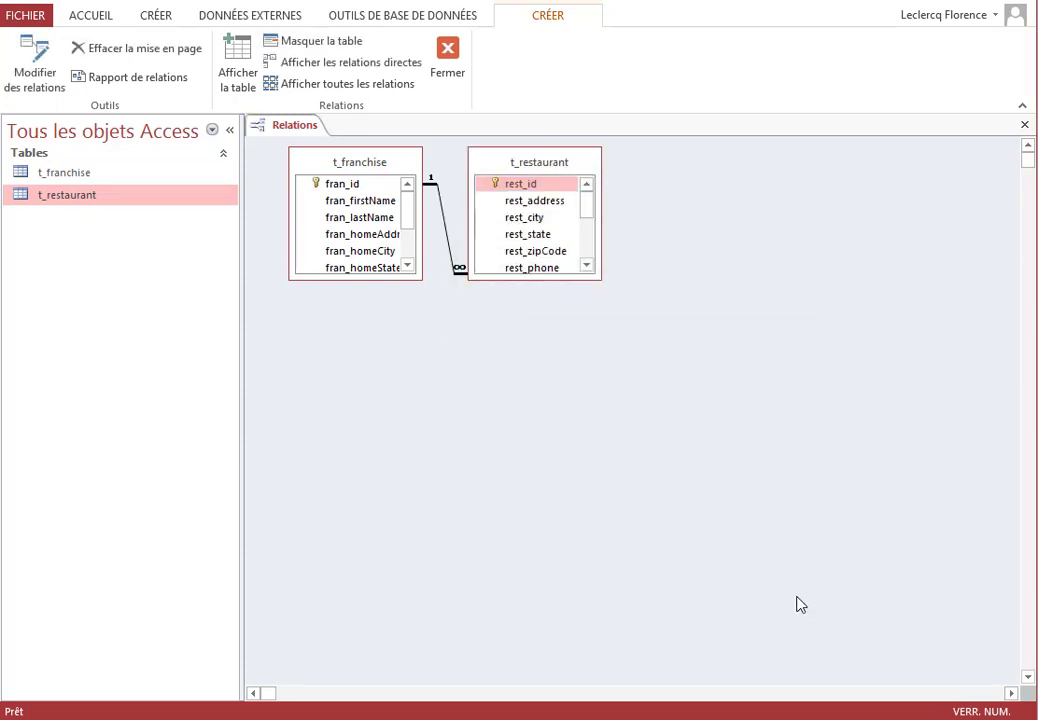
Enlarge and space out the t_restaurant and t_franchise boxes to show all their fields, and minimise the screenshot window with the franchise definition
left_click_drag(604, 284, 688, 324)
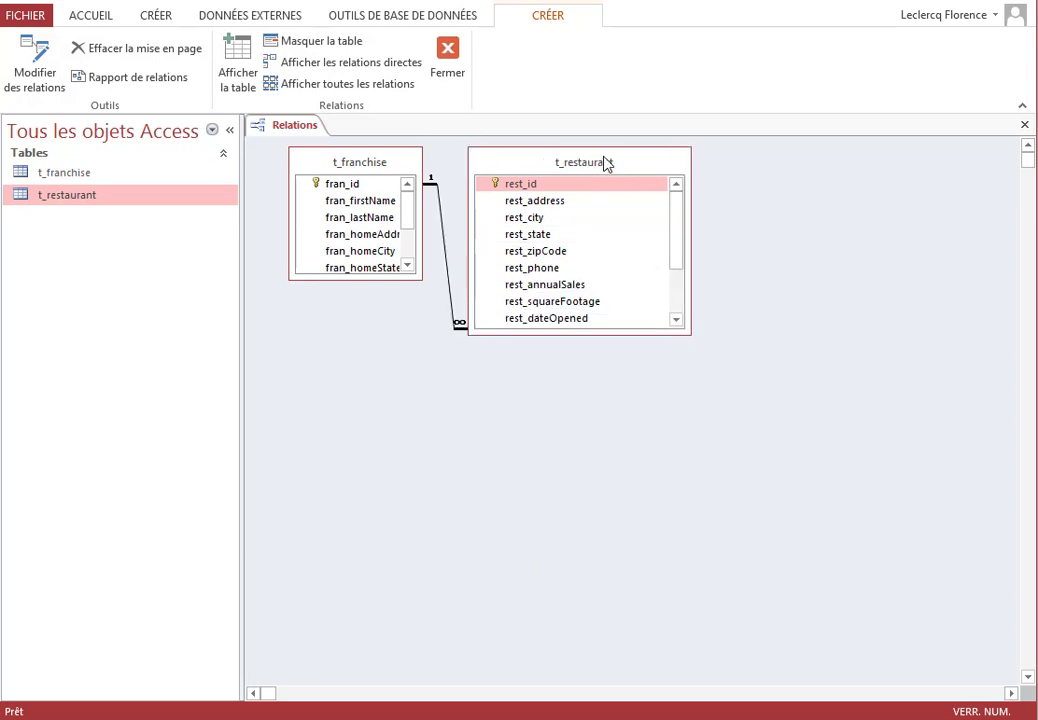
left_click_drag(602, 162, 702, 169)
left_click_drag(784, 345, 876, 456)
left_click_drag(392, 280, 436, 441)
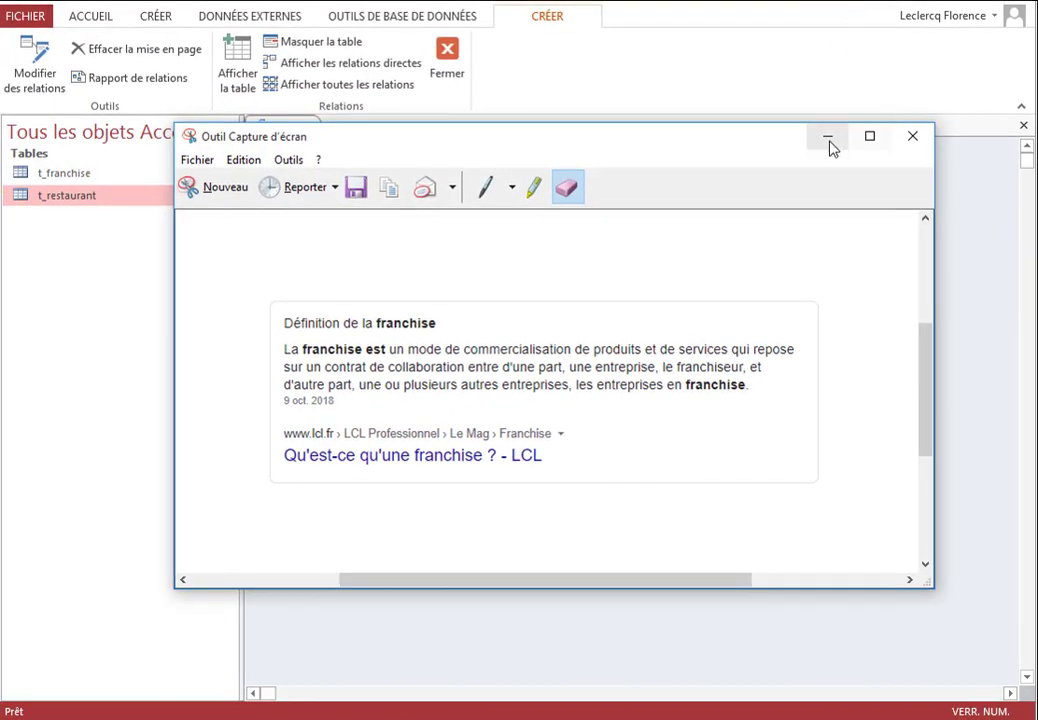
left_click(828, 140)
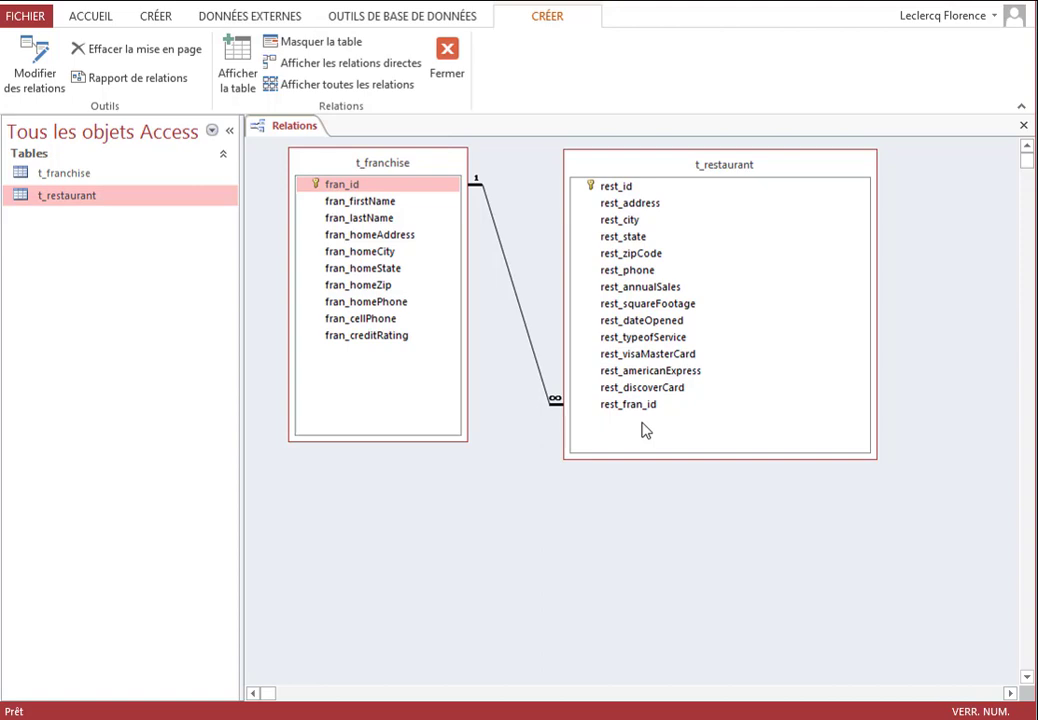
Close the relationships layout and answer the save prompt
right_click(290, 124)
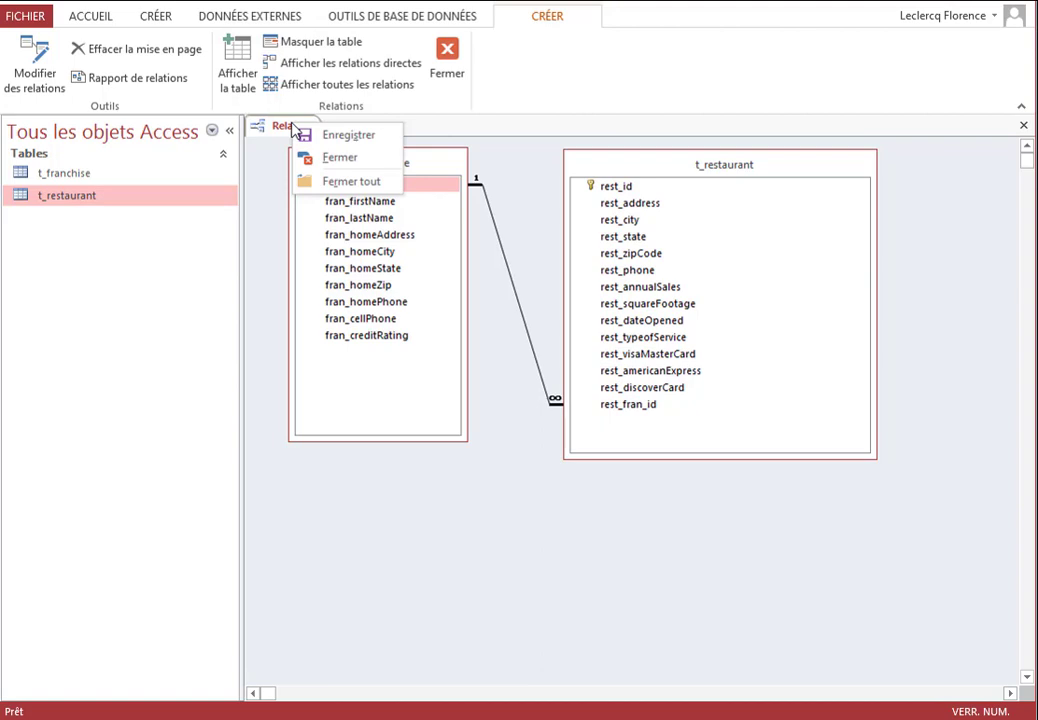
left_click(329, 160)
left_click(525, 363)
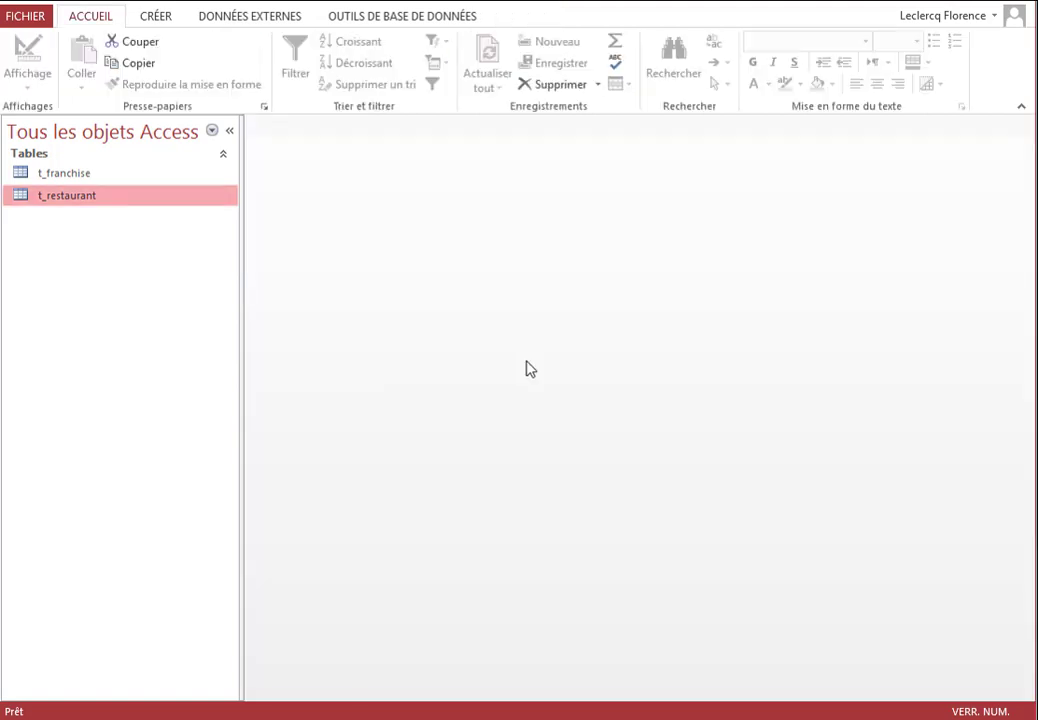
Open the t_restaurant table, narrow the object list for more room, and examine the table's records and field design
double_click(82, 204)
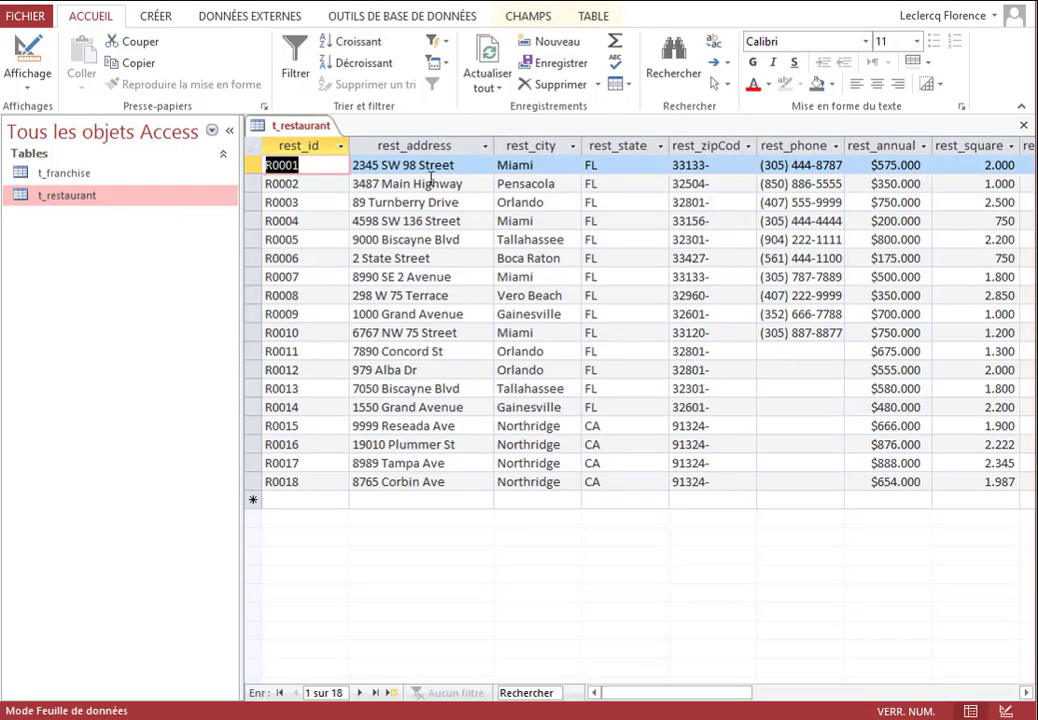
left_click_drag(238, 366, 121, 367)
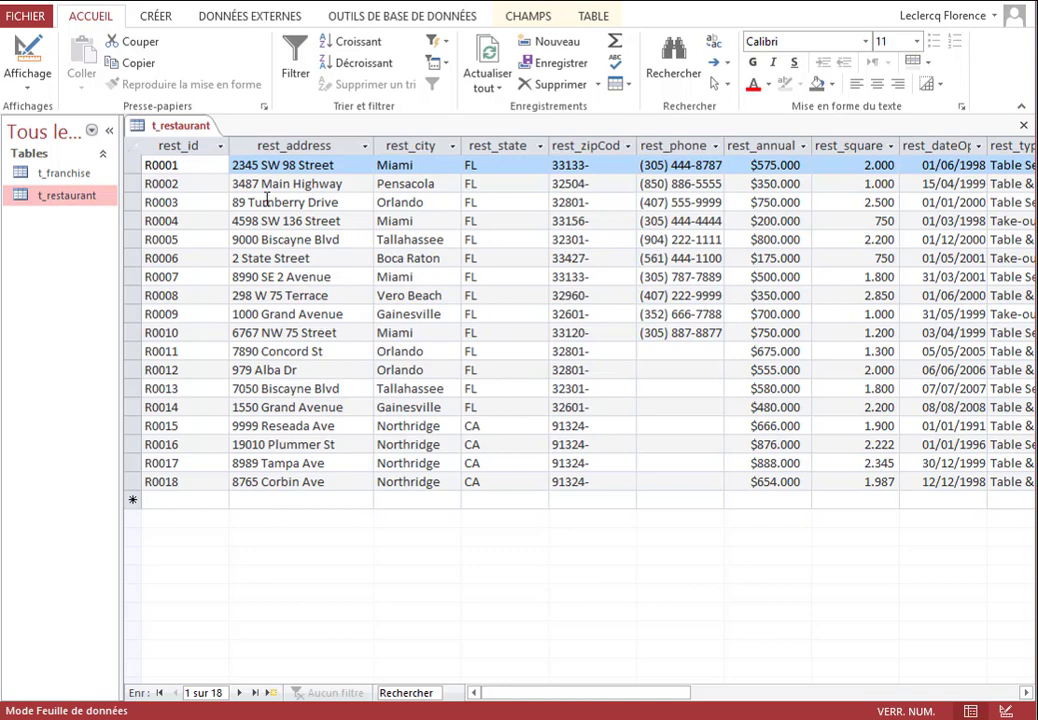
right_click(185, 128)
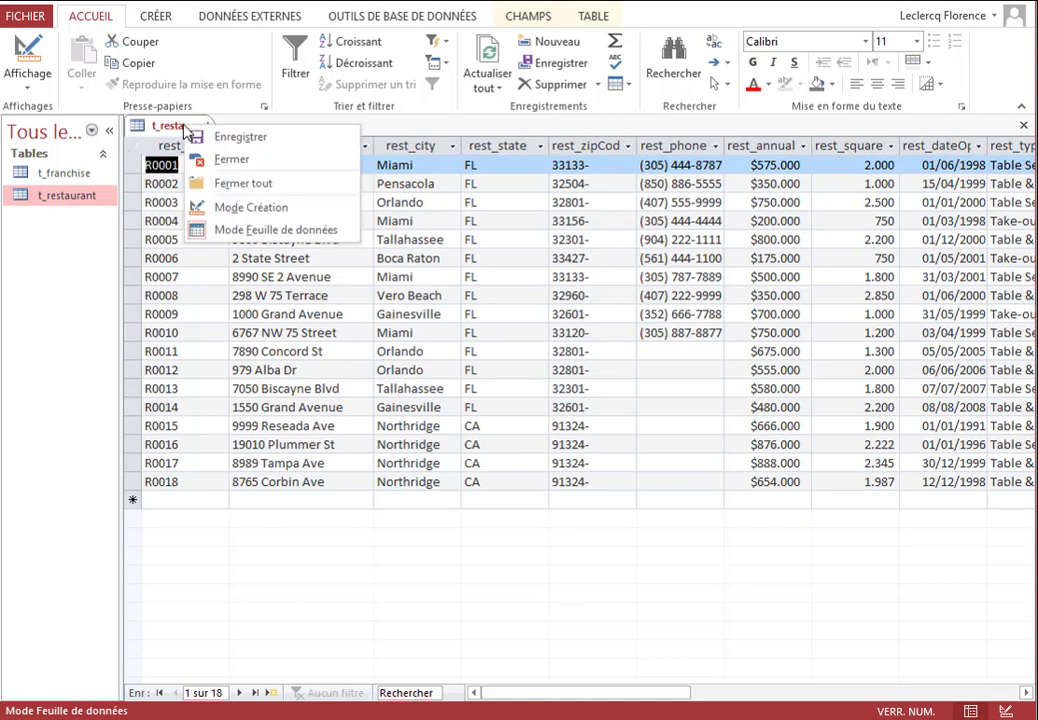
left_click(232, 210)
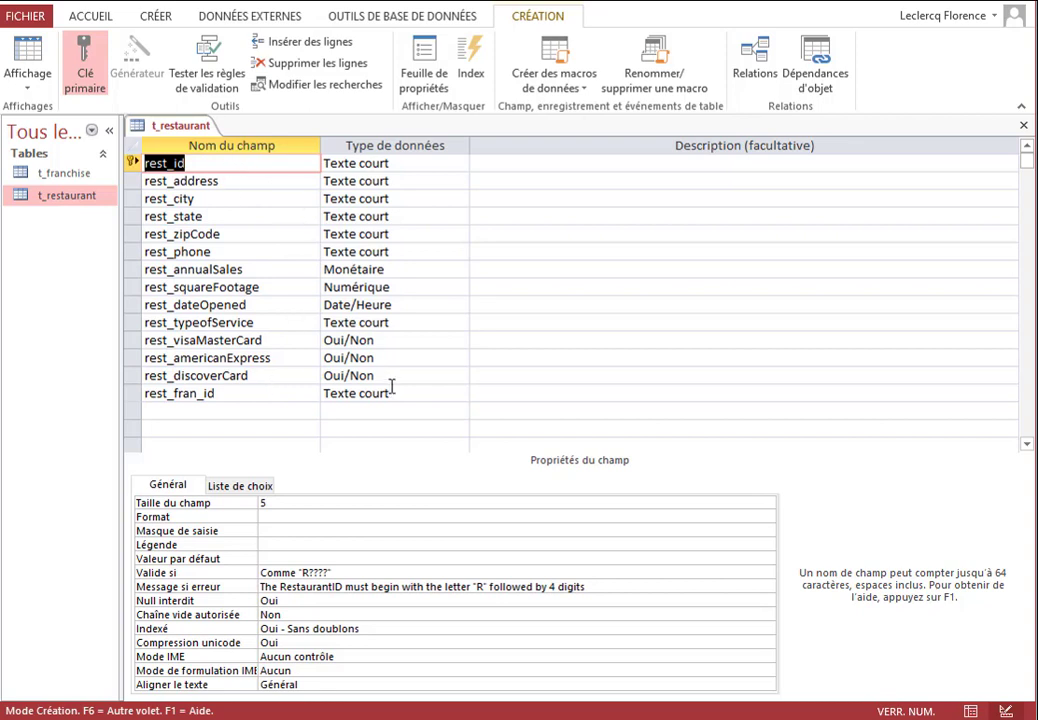
Examine the t_franchise table's records and field design, and close all open tables
double_click(56, 176)
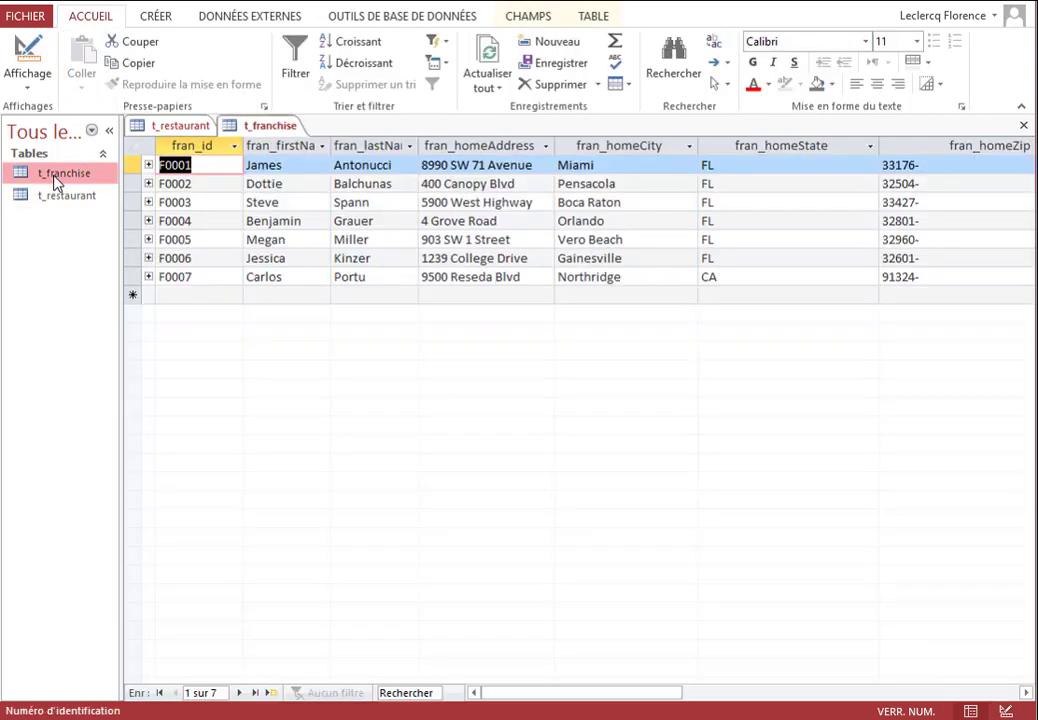
right_click(56, 180)
left_click(62, 210)
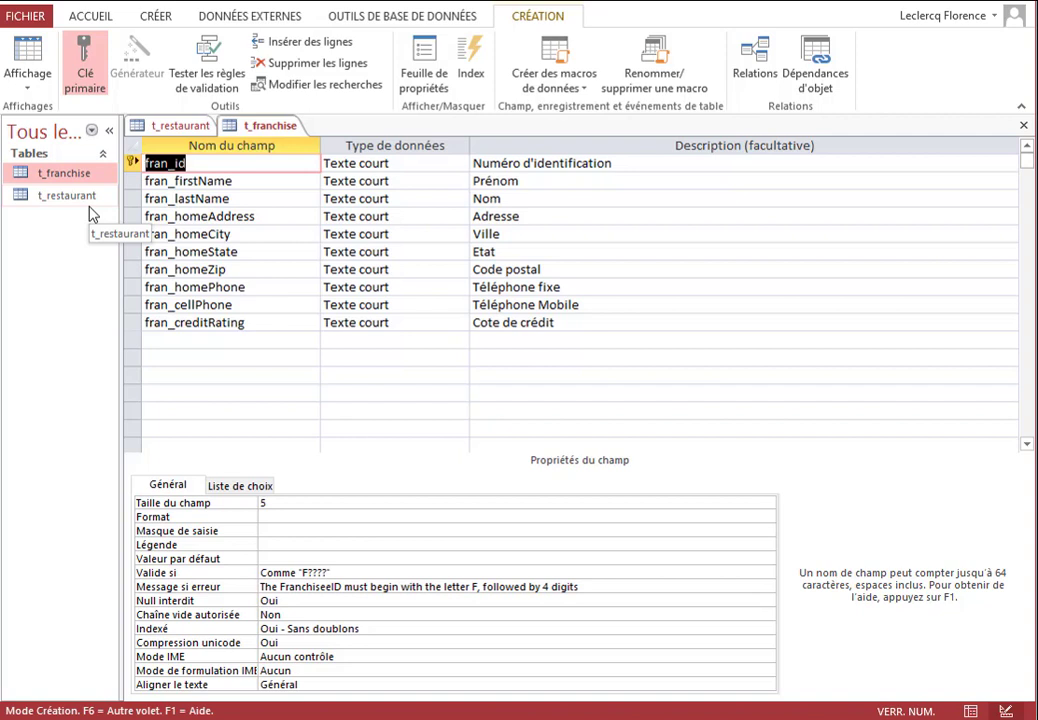
right_click(247, 132)
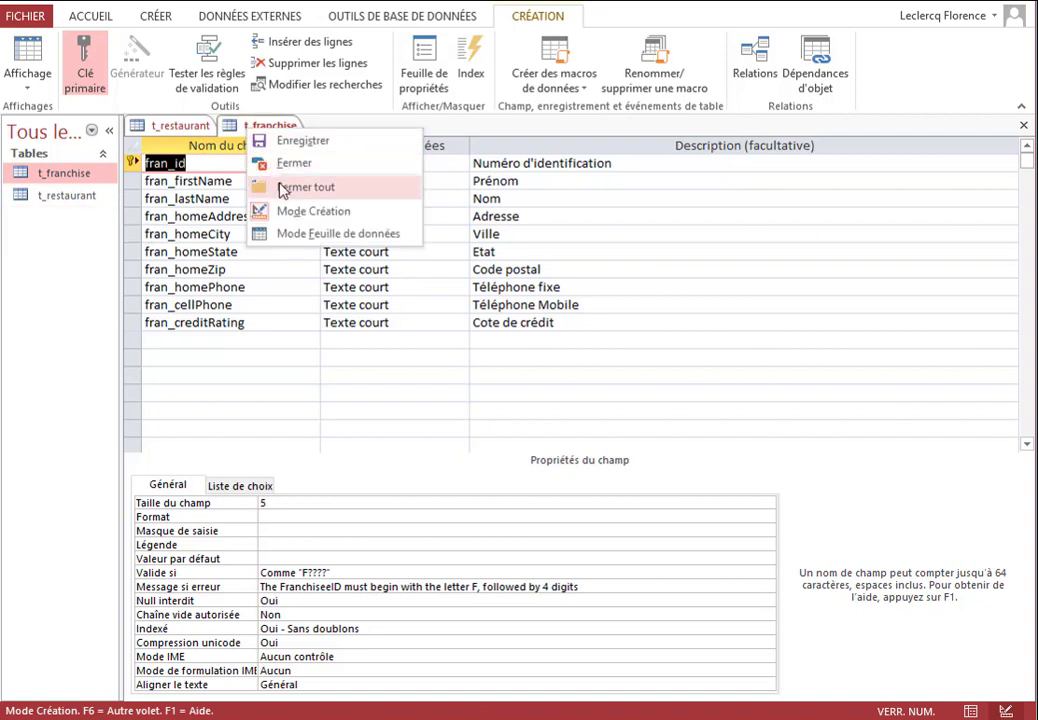
left_click(283, 188)
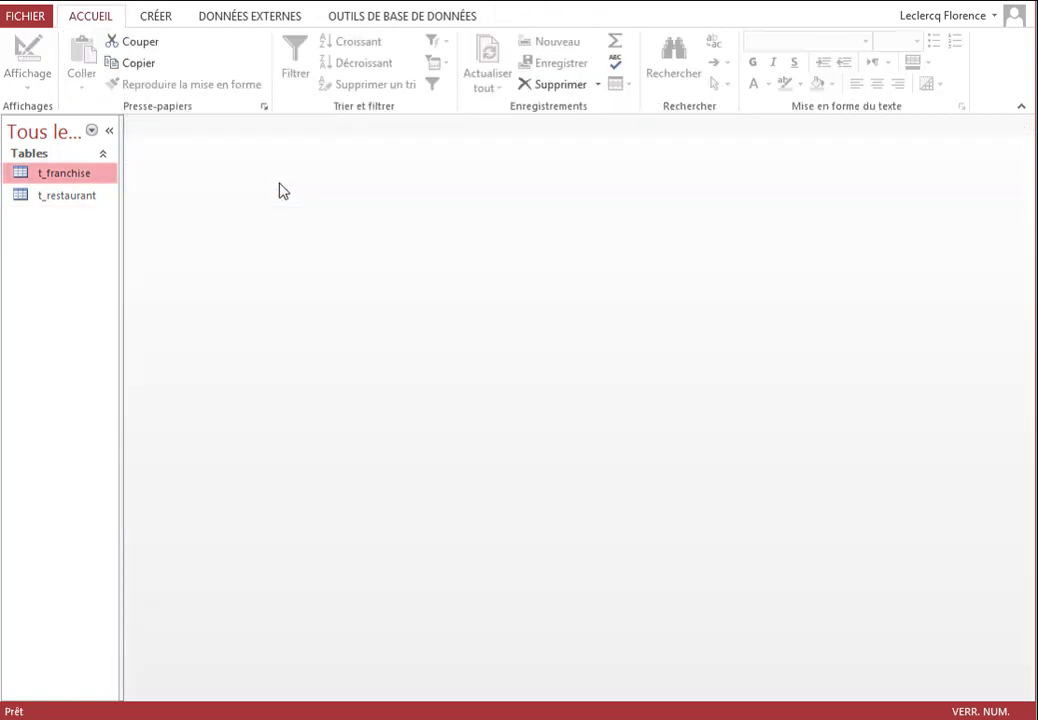
Create a new query in design mode based on t_franchise, and enlarge its box to show all fields
left_click(151, 20)
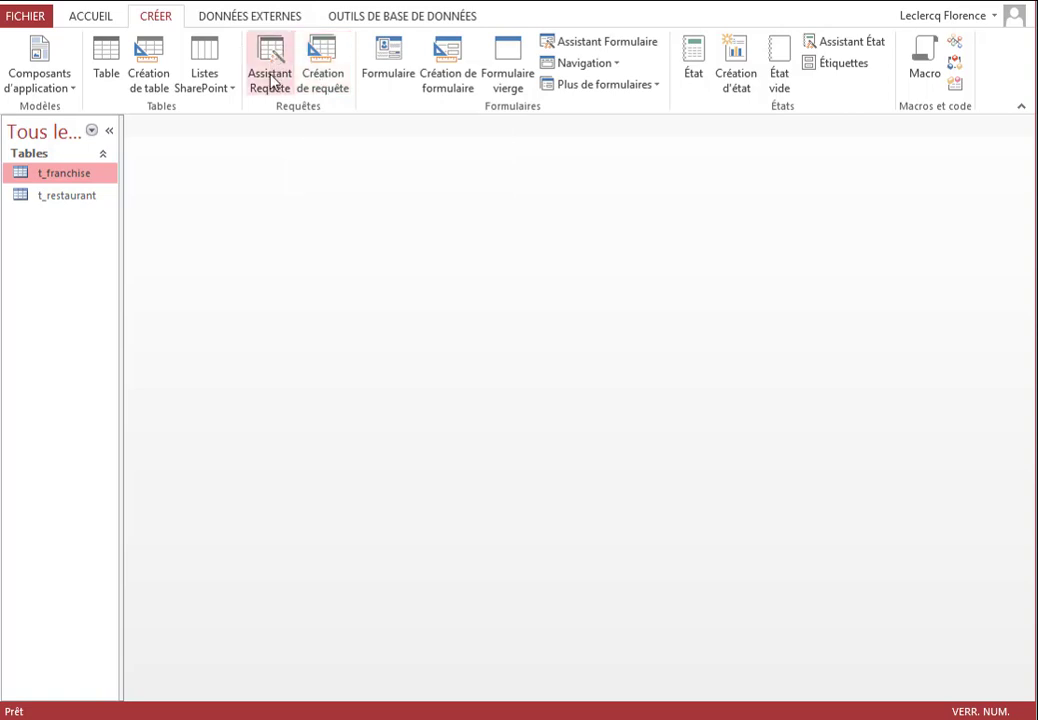
left_click(325, 92)
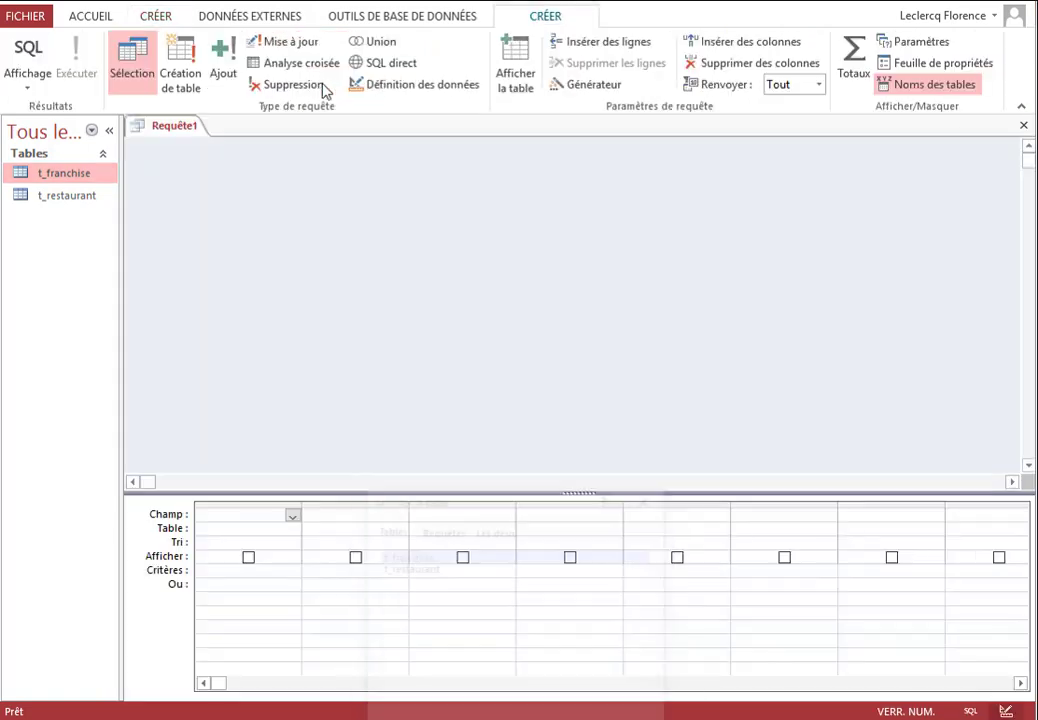
left_click_drag(450, 485, 423, 187)
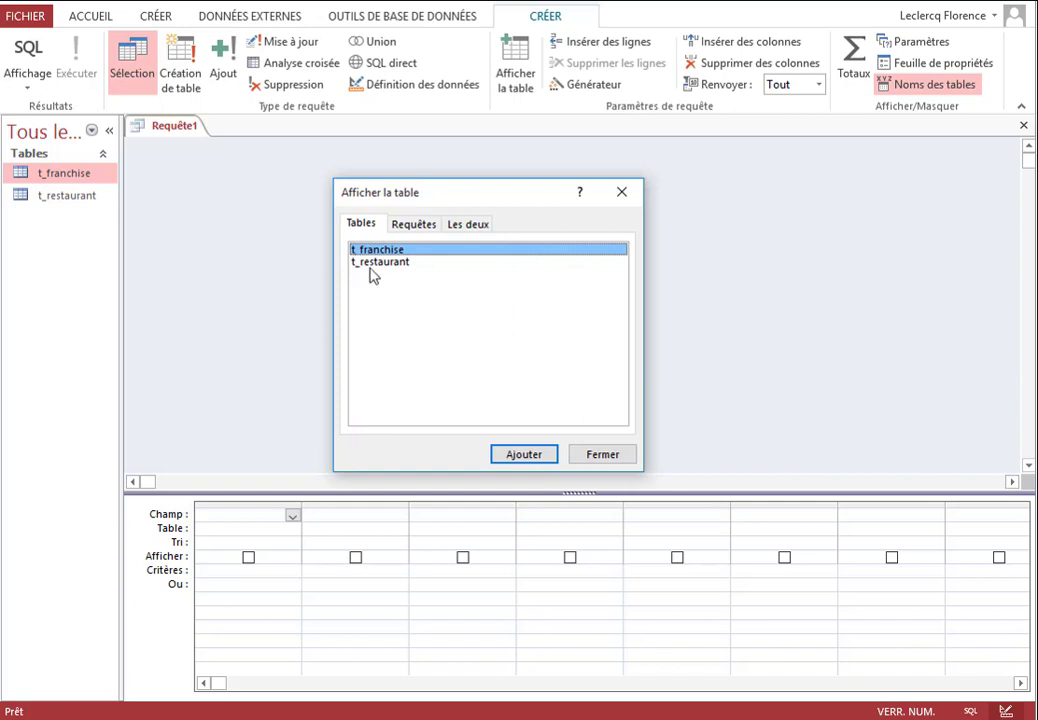
left_click(534, 457)
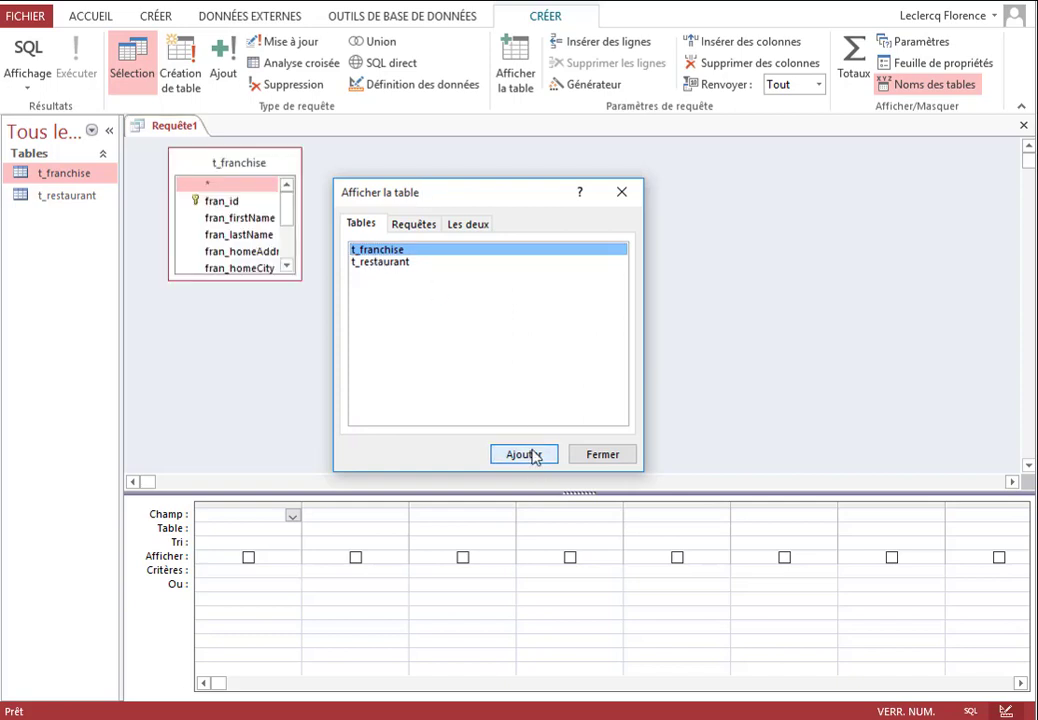
left_click(602, 455)
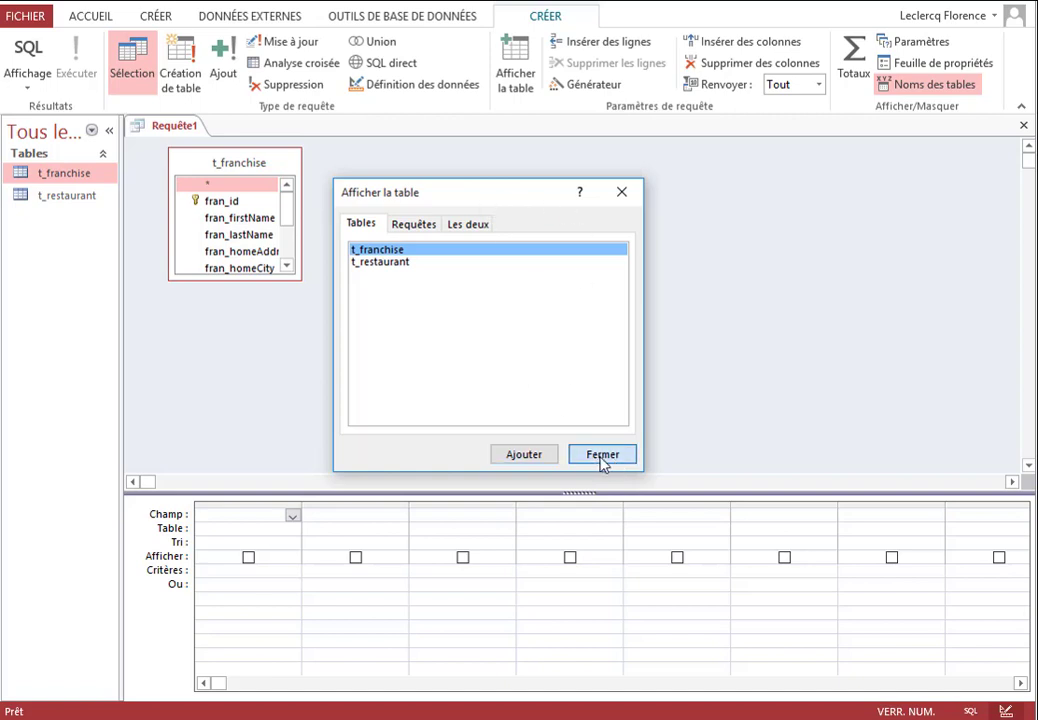
left_click_drag(300, 281, 526, 410)
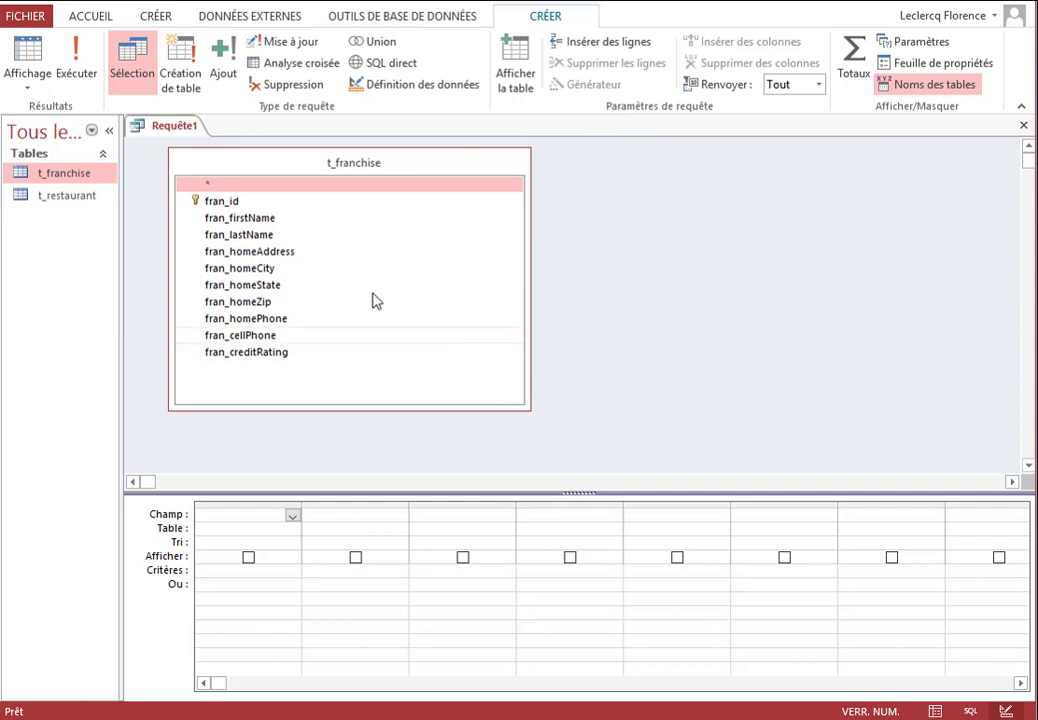
Add the fran_firstName and fran_lastName fields to the query and run it
double_click(286, 219)
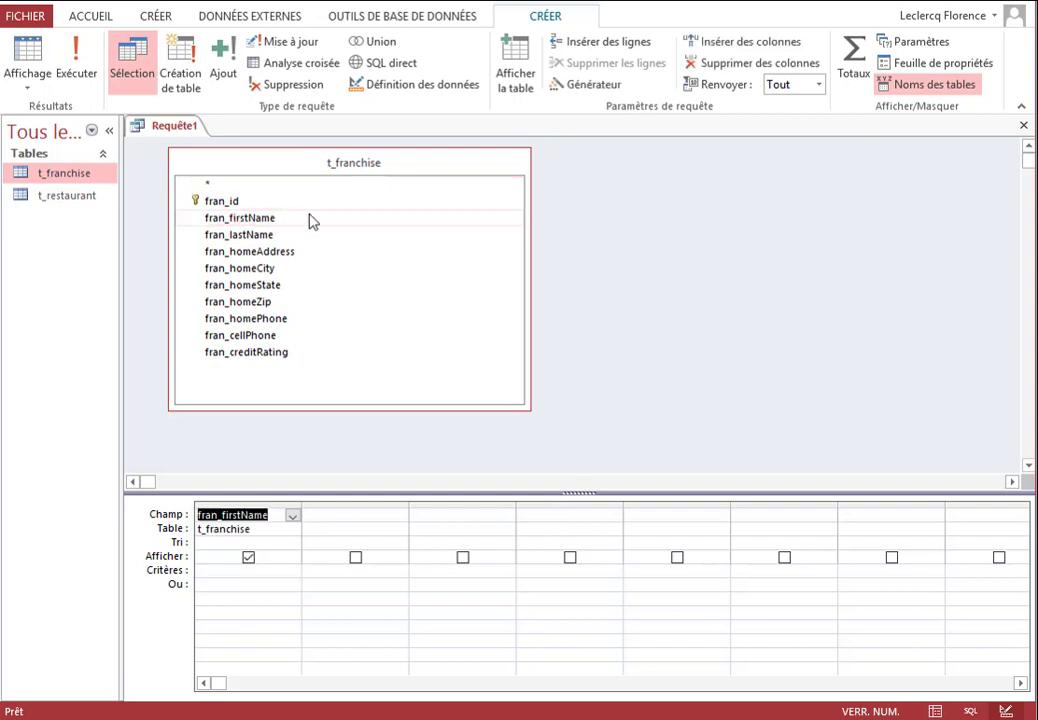
left_click(258, 236)
double_click(258, 236)
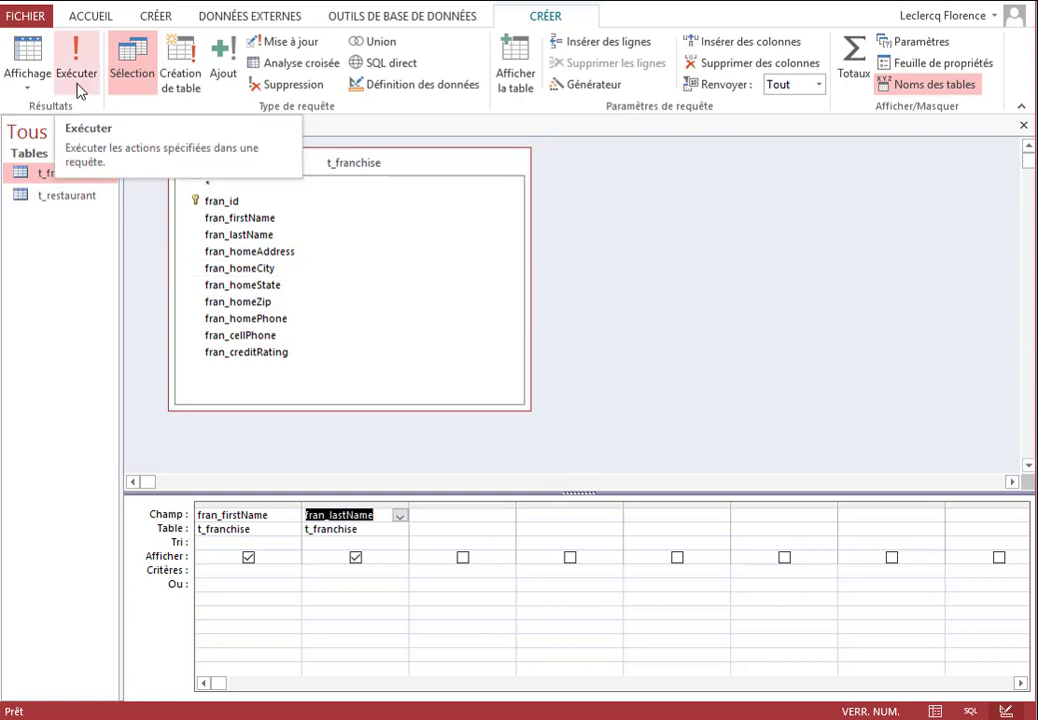
left_click(79, 88)
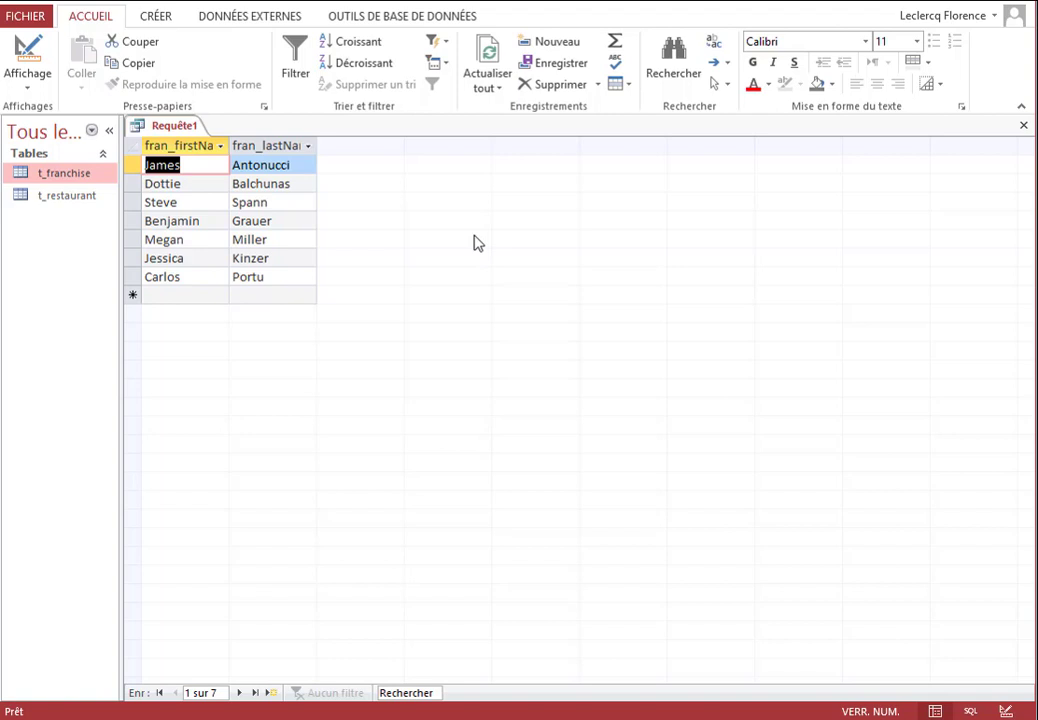
Return the query to design mode and sort fran_lastName in ascending order (Croissant)
right_click(187, 126)
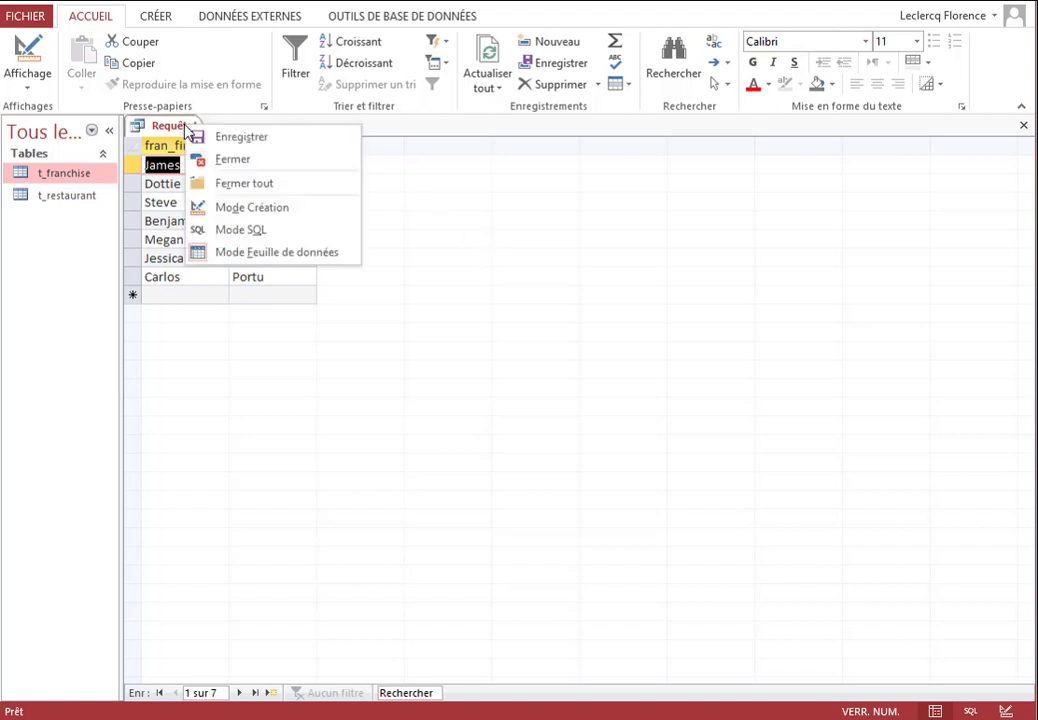
left_click(240, 208)
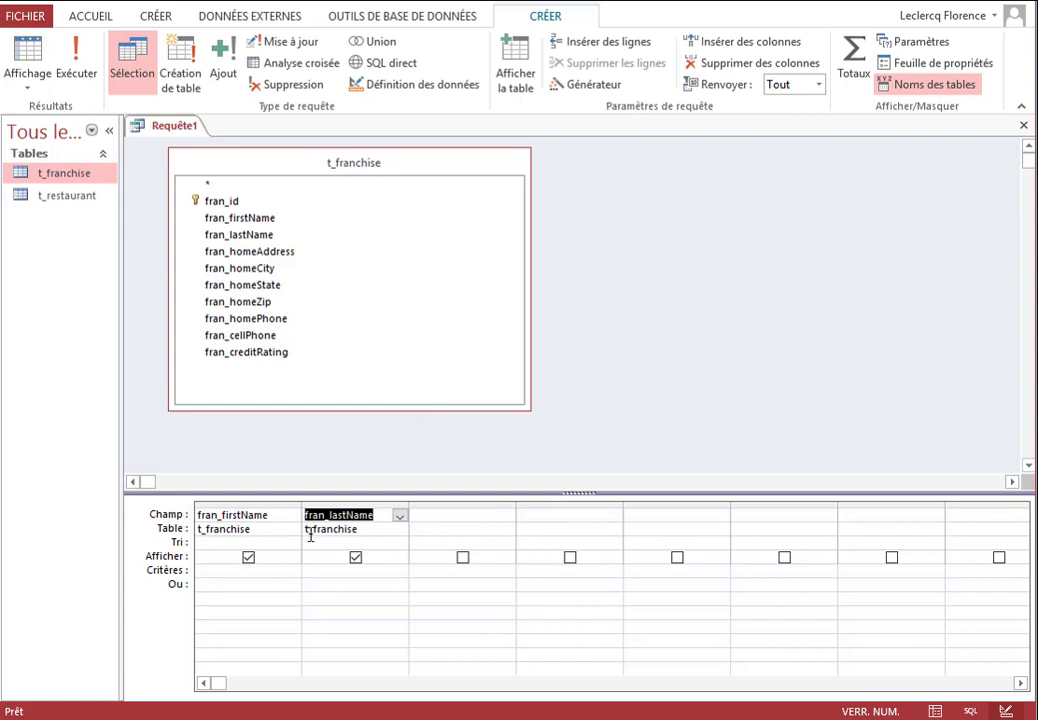
left_click(400, 543)
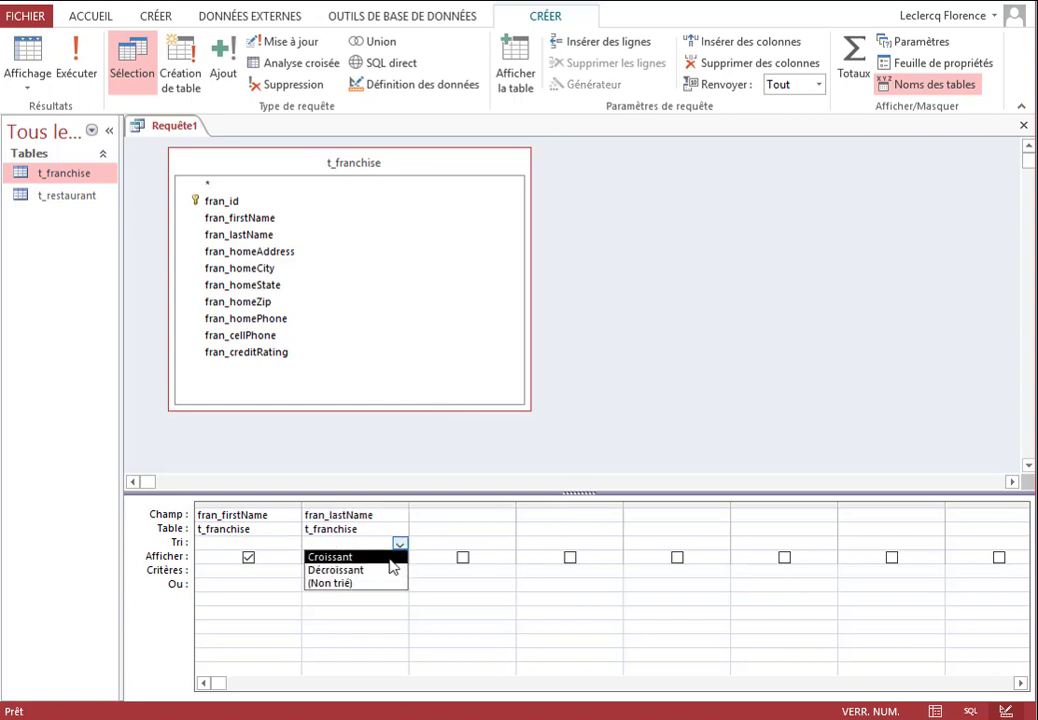
left_click(390, 558)
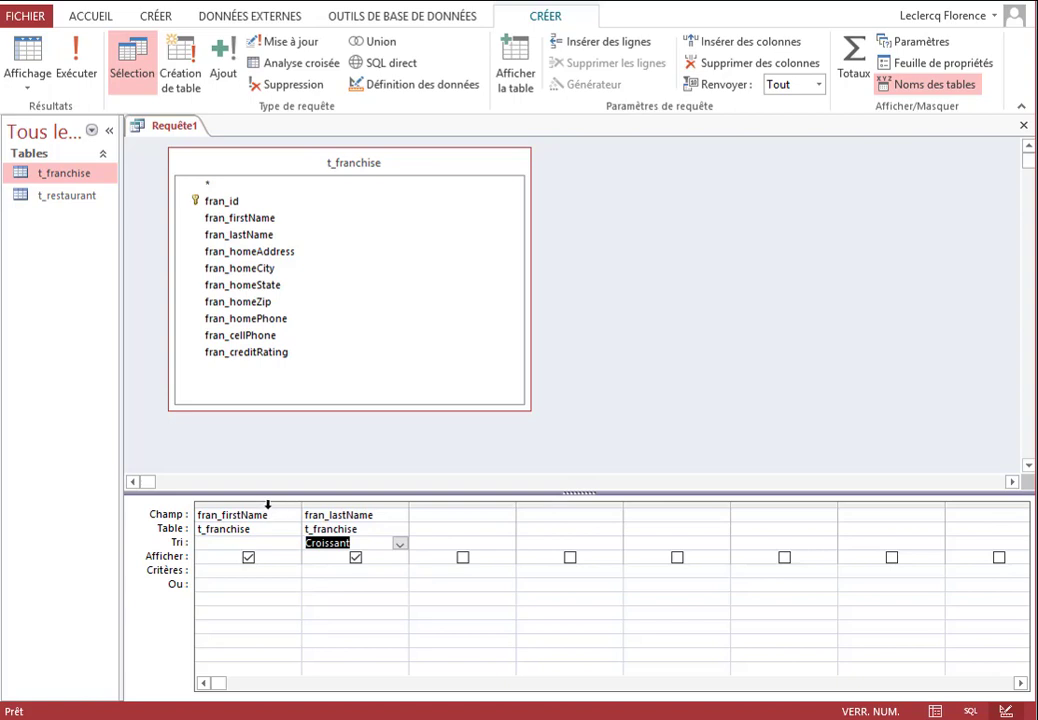
Move the fran_lastName column ahead of fran_firstName in the query and run it
left_click(344, 503)
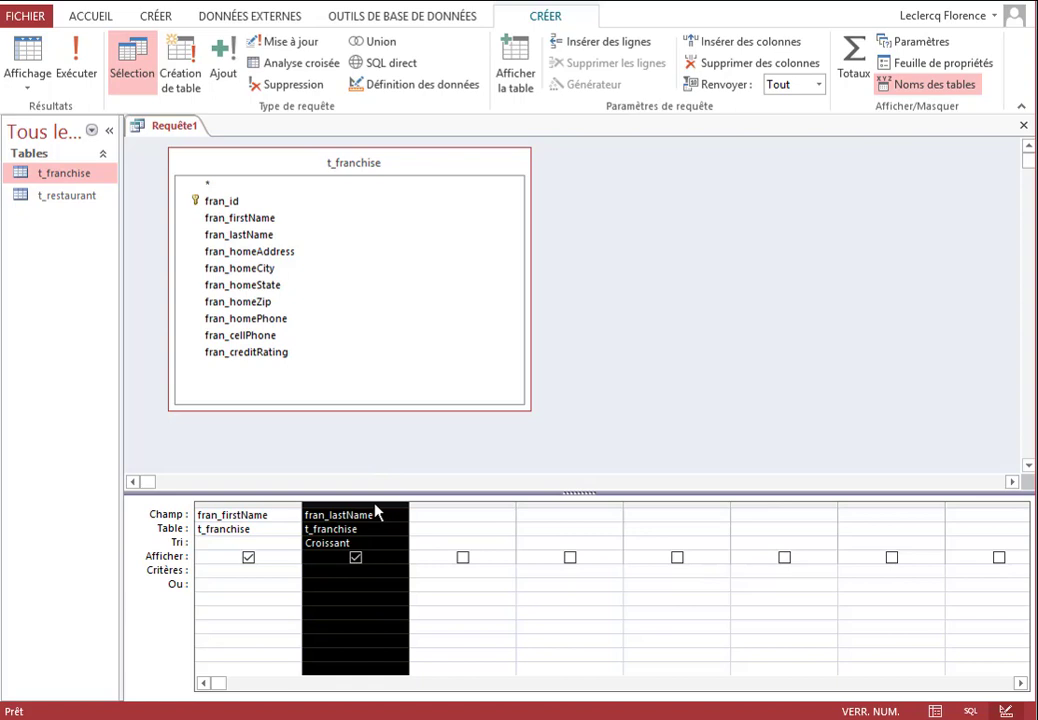
left_click_drag(376, 513, 237, 515)
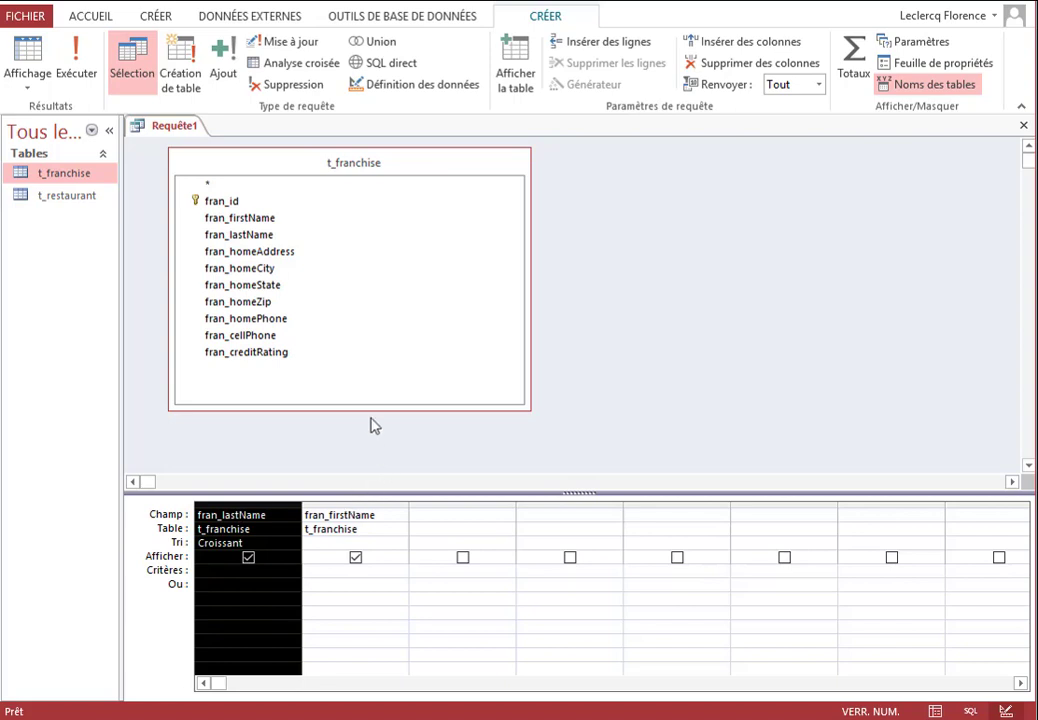
left_click(82, 77)
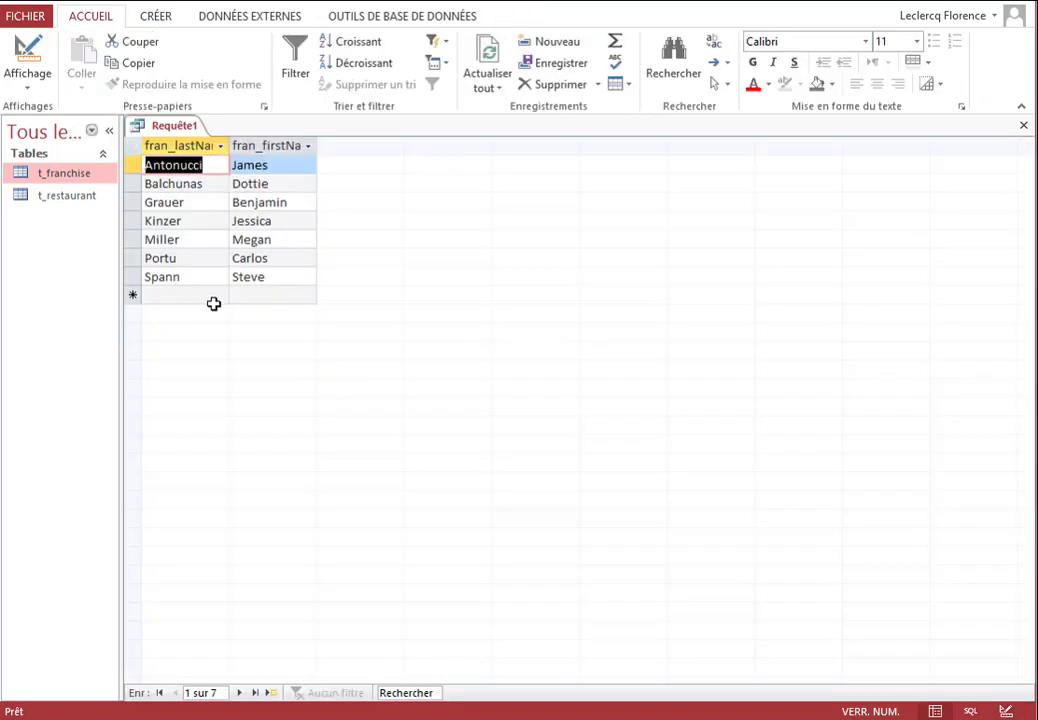
Return the query to design mode, add the fran_homeState field and run it
right_click(176, 127)
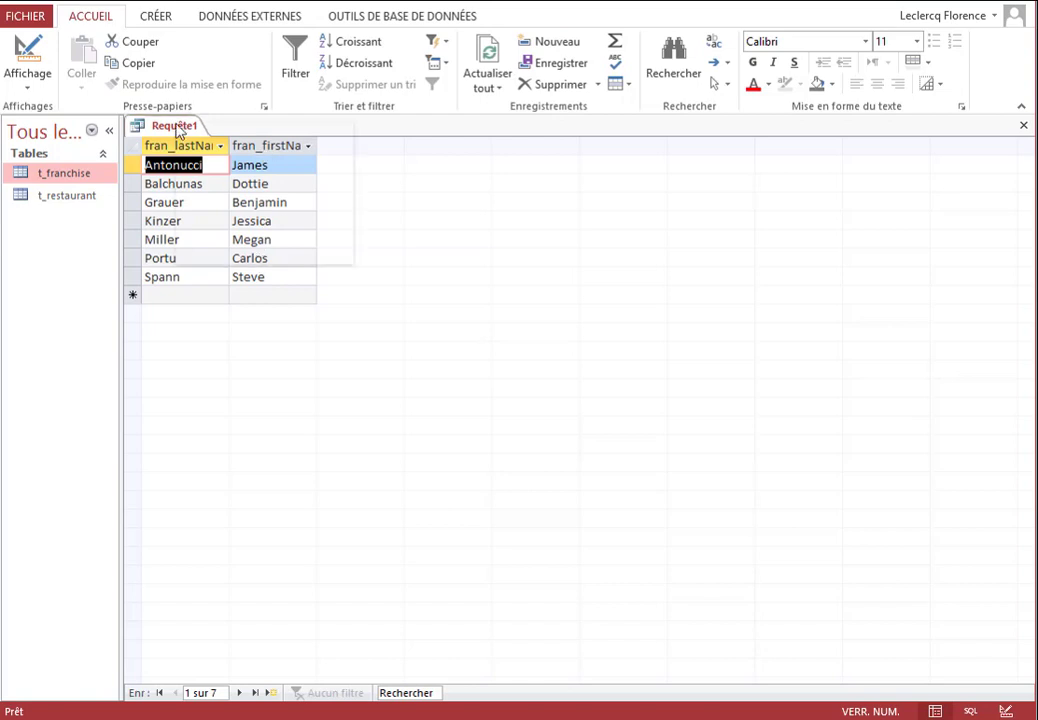
left_click(226, 207)
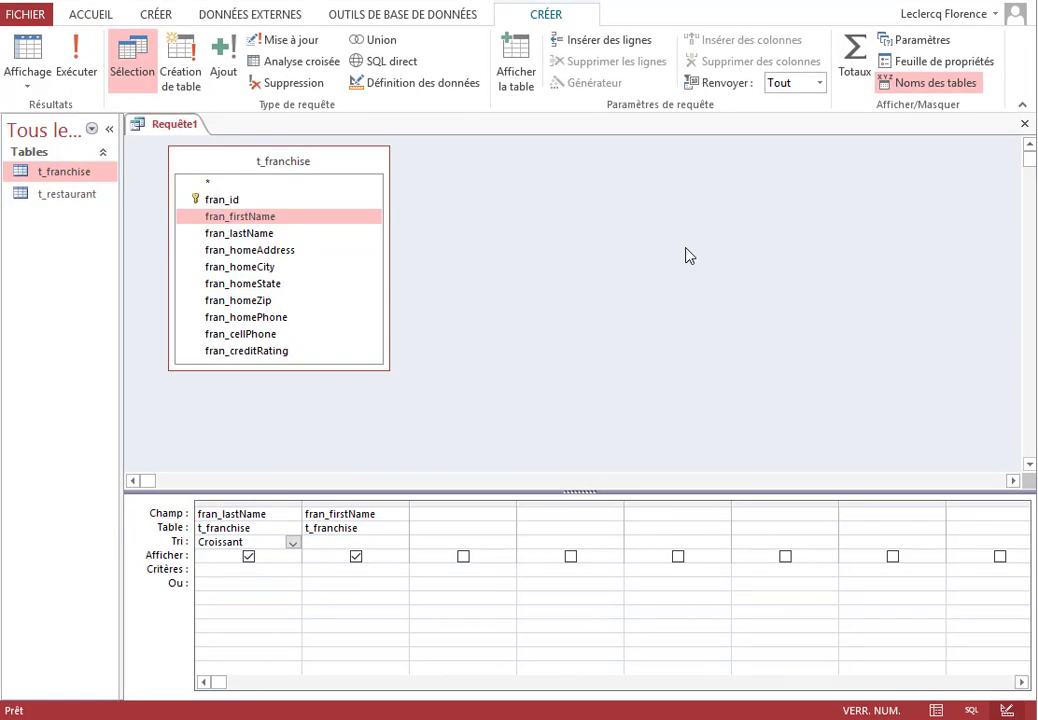
double_click(271, 283)
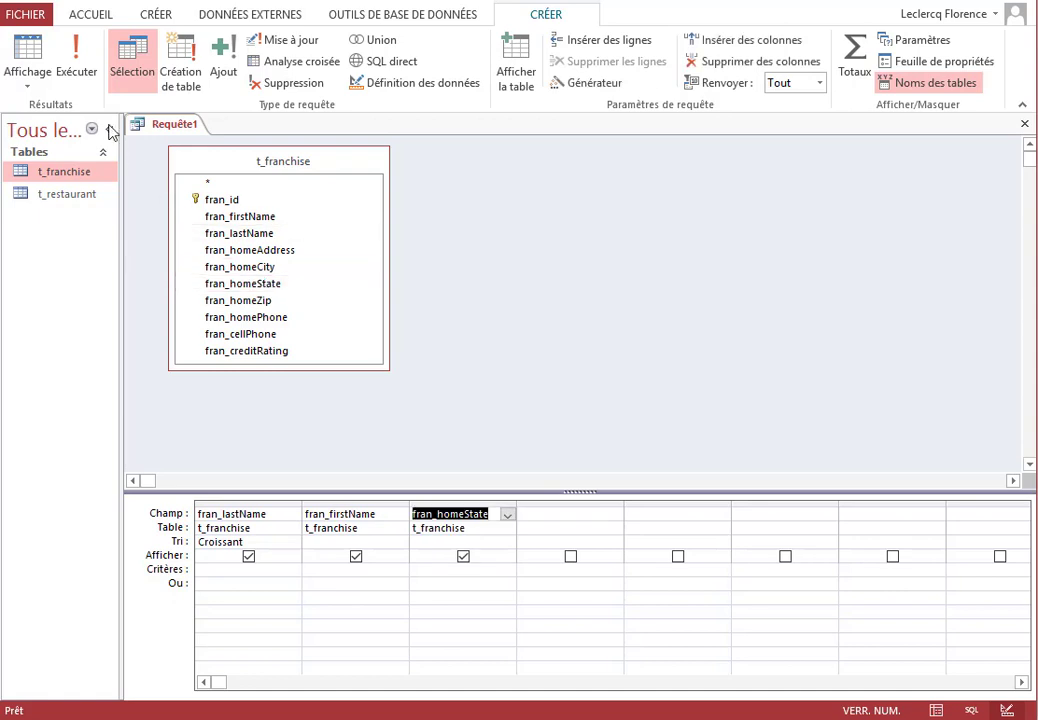
left_click(78, 52)
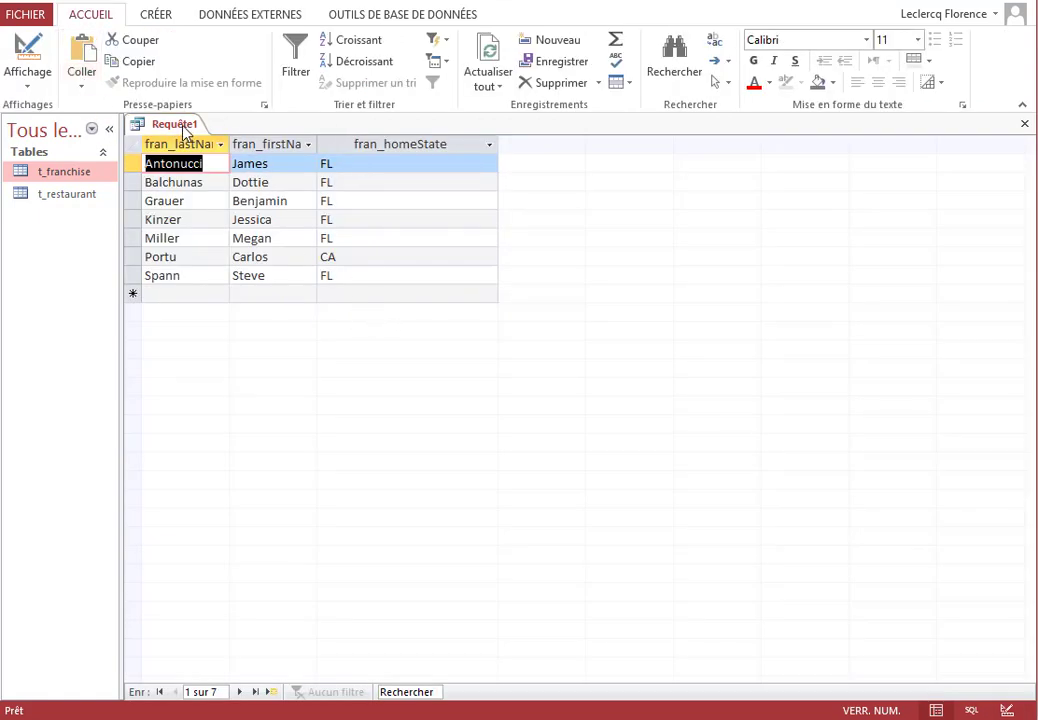
Save the query as r_q1_personnelFranchise and close it
right_click(184, 131)
left_click(200, 137)
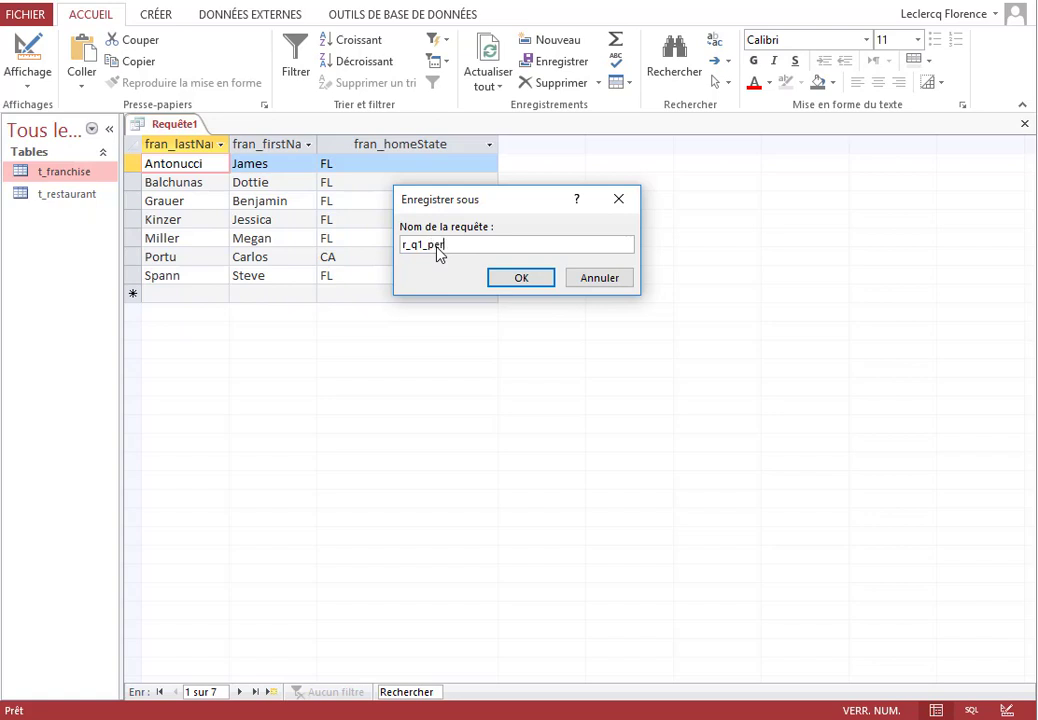
type("sonnelFranchise")
key("Return")
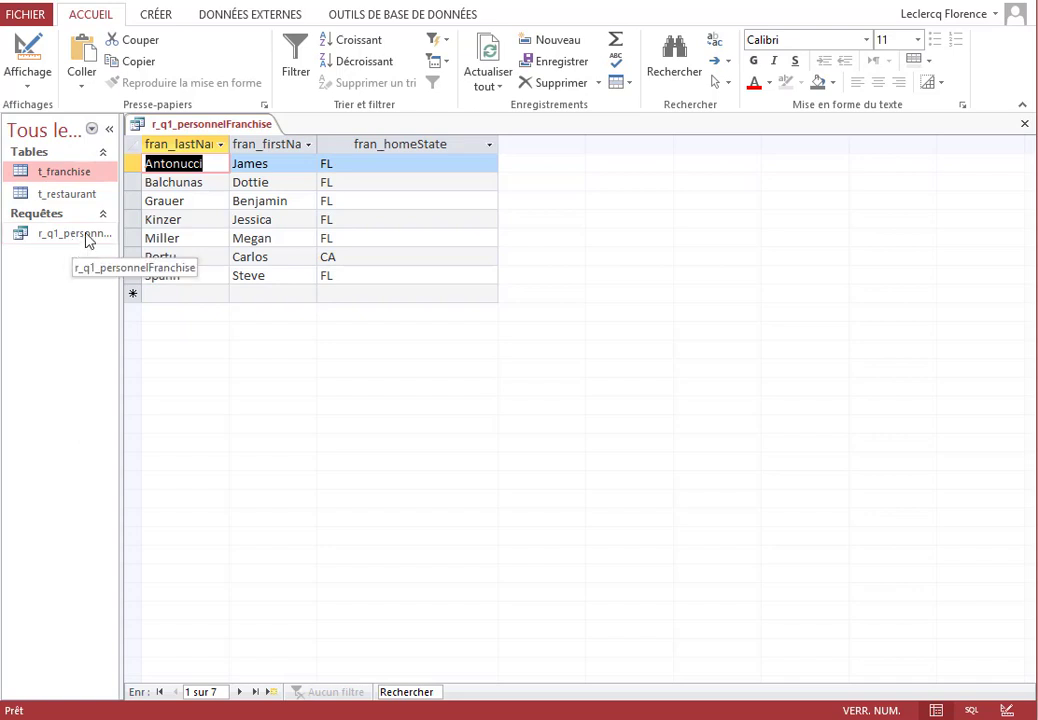
right_click(238, 125)
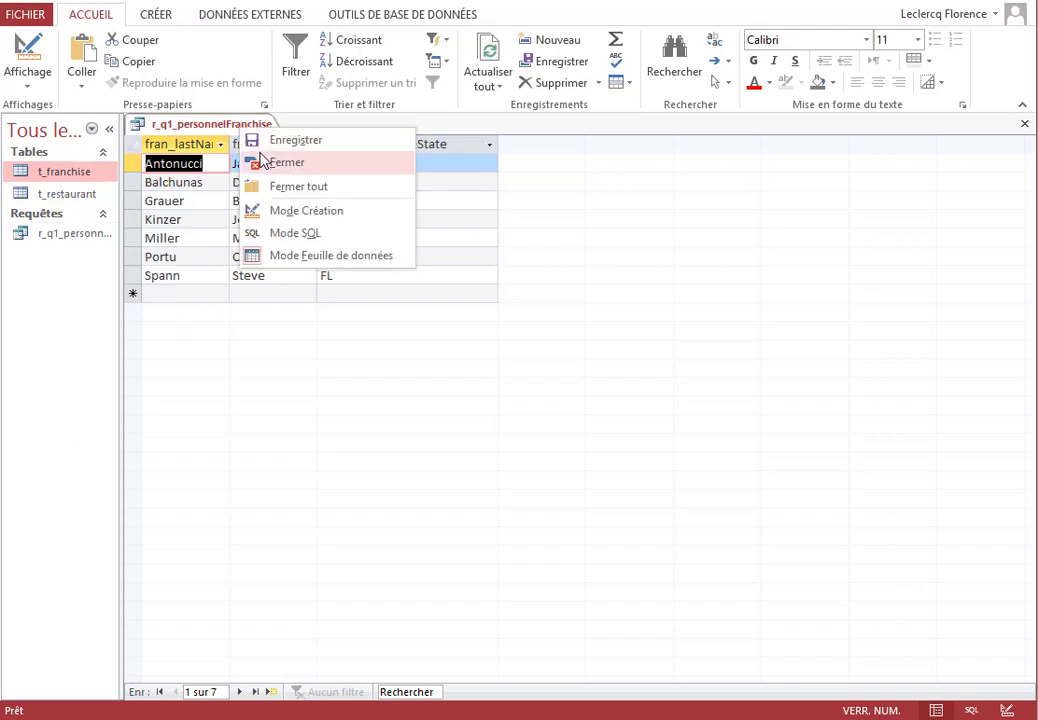
left_click(286, 162)
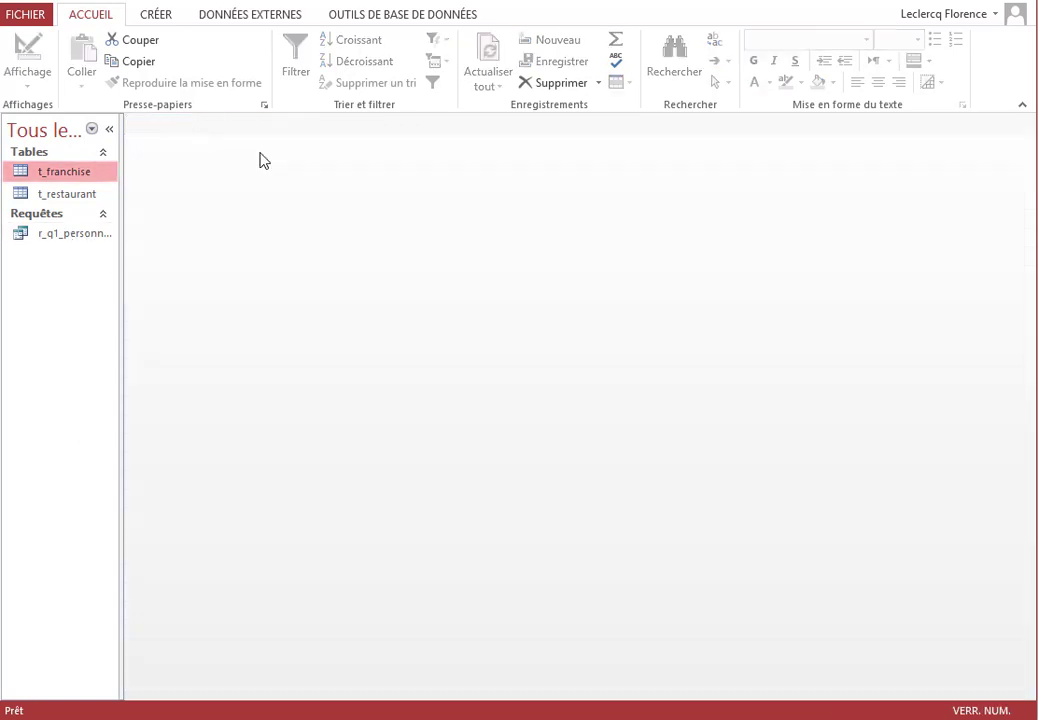
Create a new query in design mode based on t_restaurant, and enlarge its box to show all fields
left_click(157, 15)
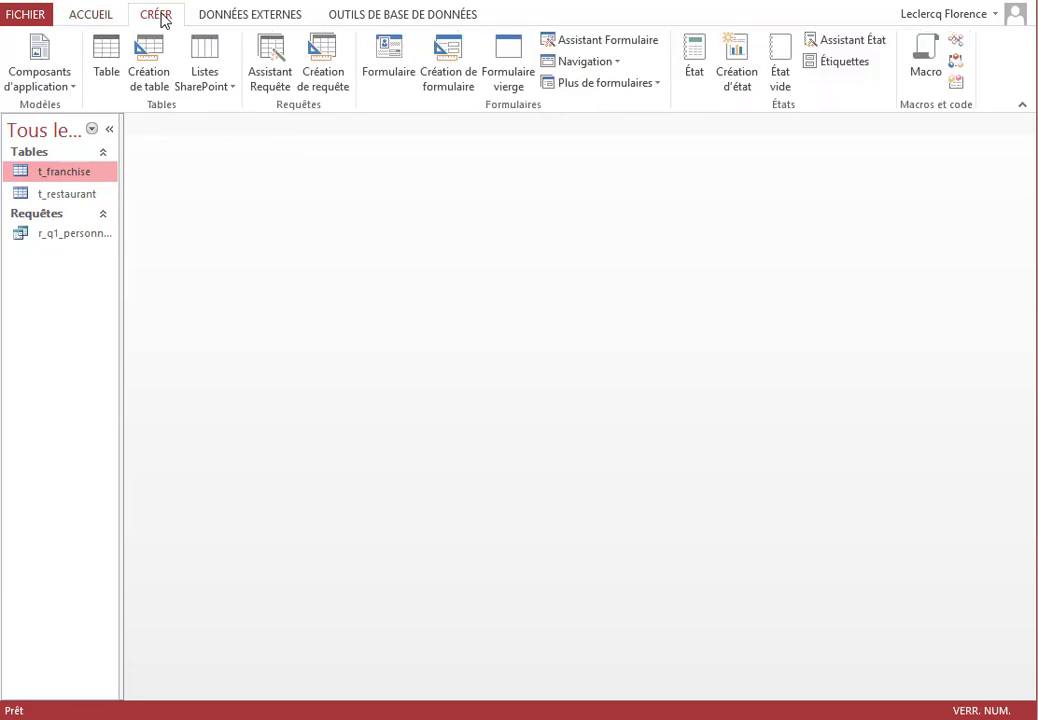
left_click(338, 82)
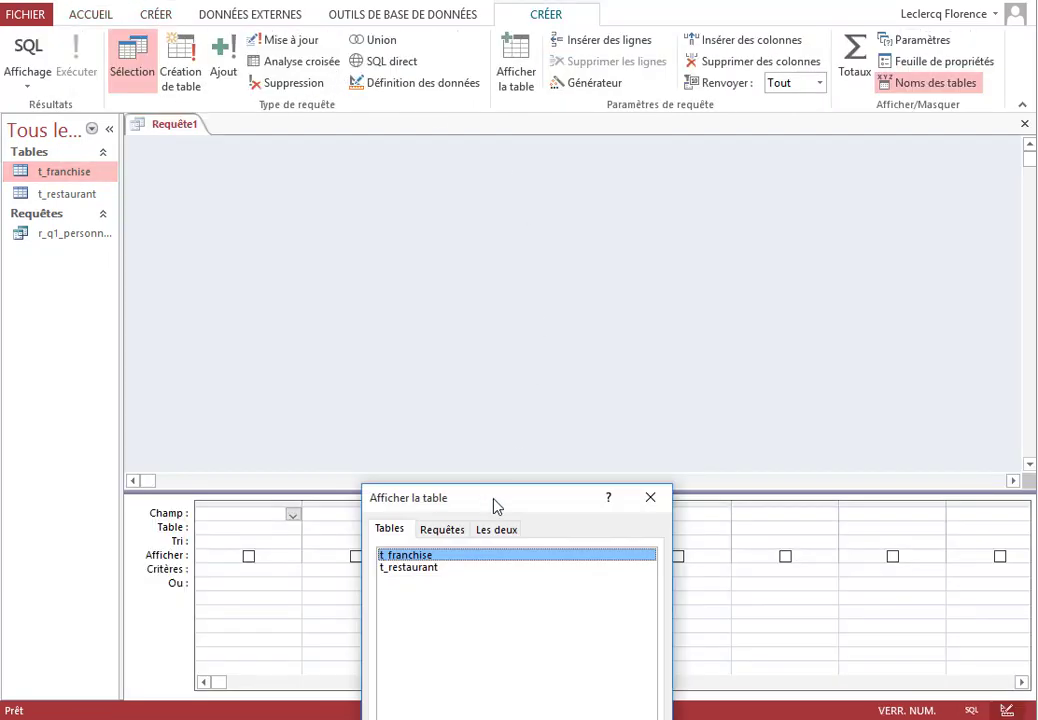
left_click_drag(497, 507, 496, 285)
double_click(430, 352)
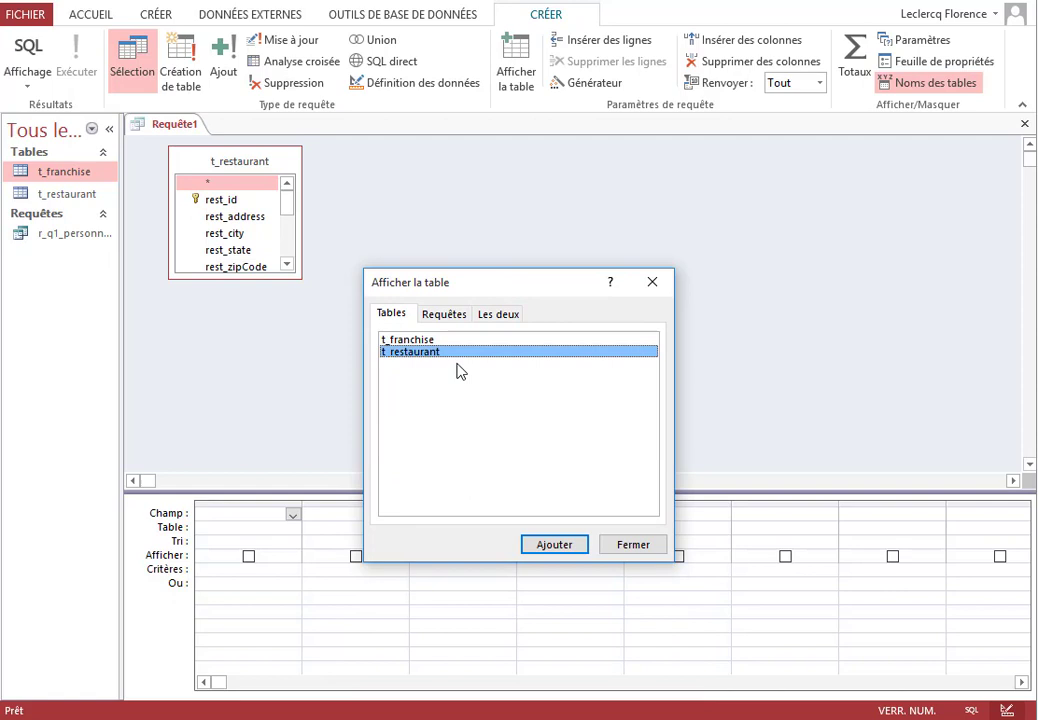
left_click(632, 546)
left_click_drag(301, 277, 478, 432)
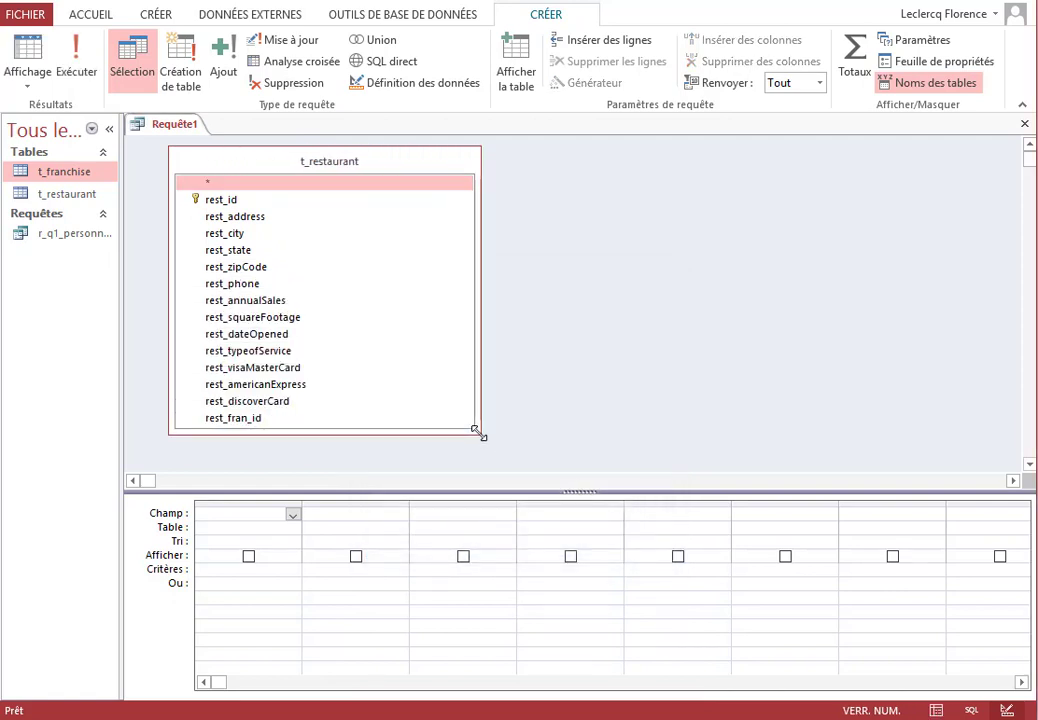
Add the rest_address, rest_city and rest_state fields to the query and run it
double_click(280, 222)
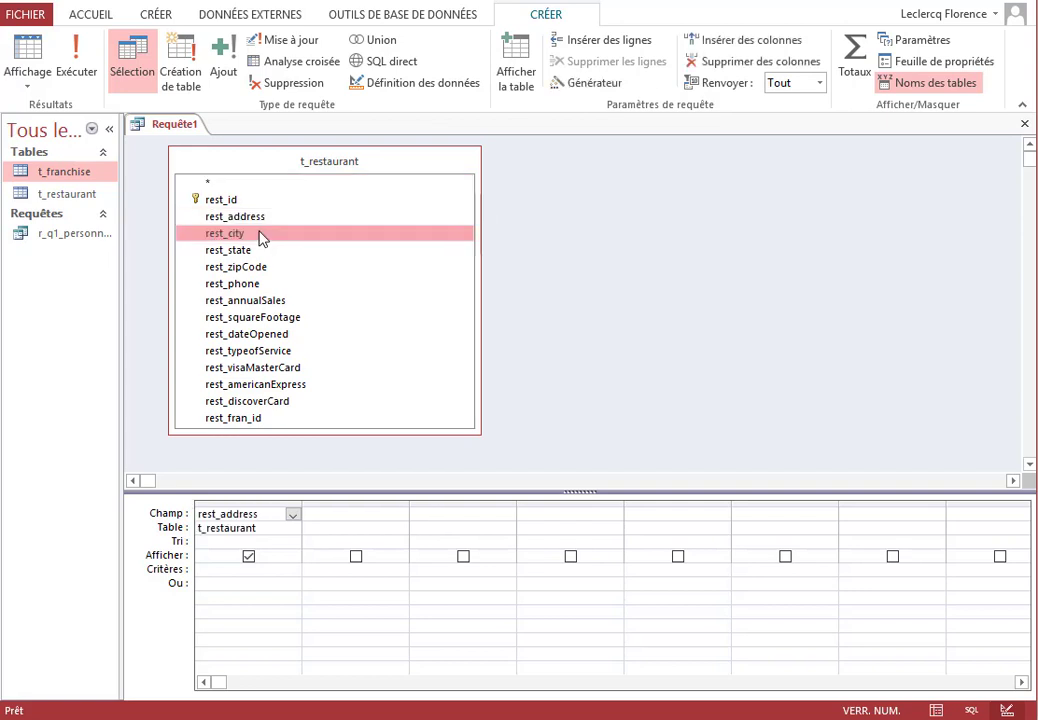
double_click(261, 234)
double_click(263, 252)
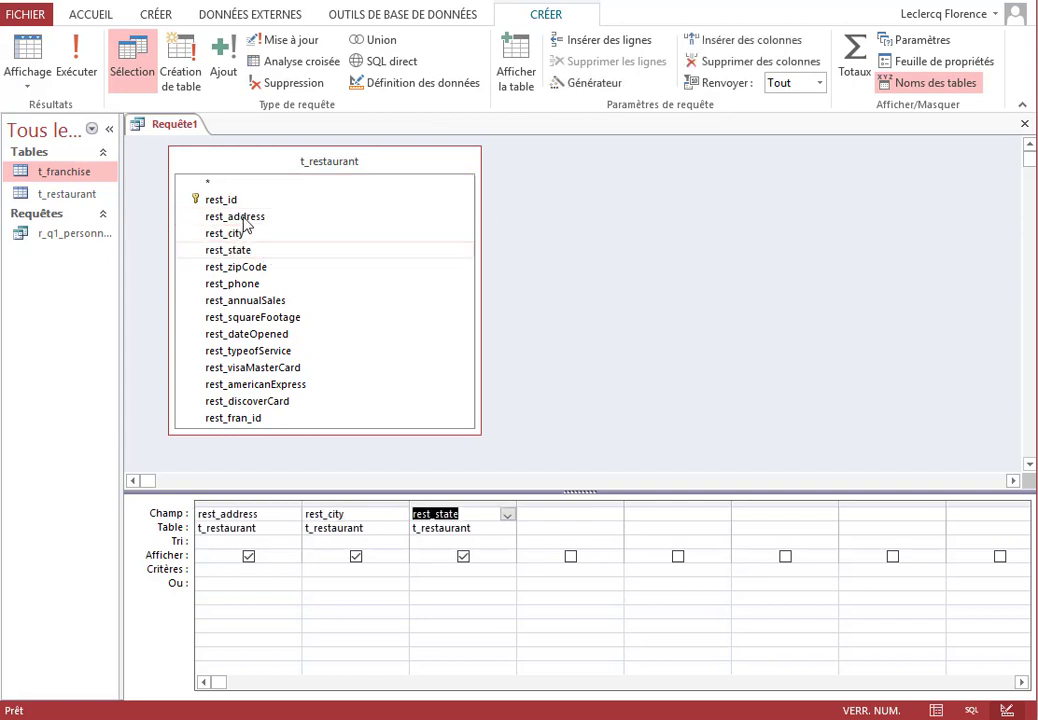
left_click(84, 74)
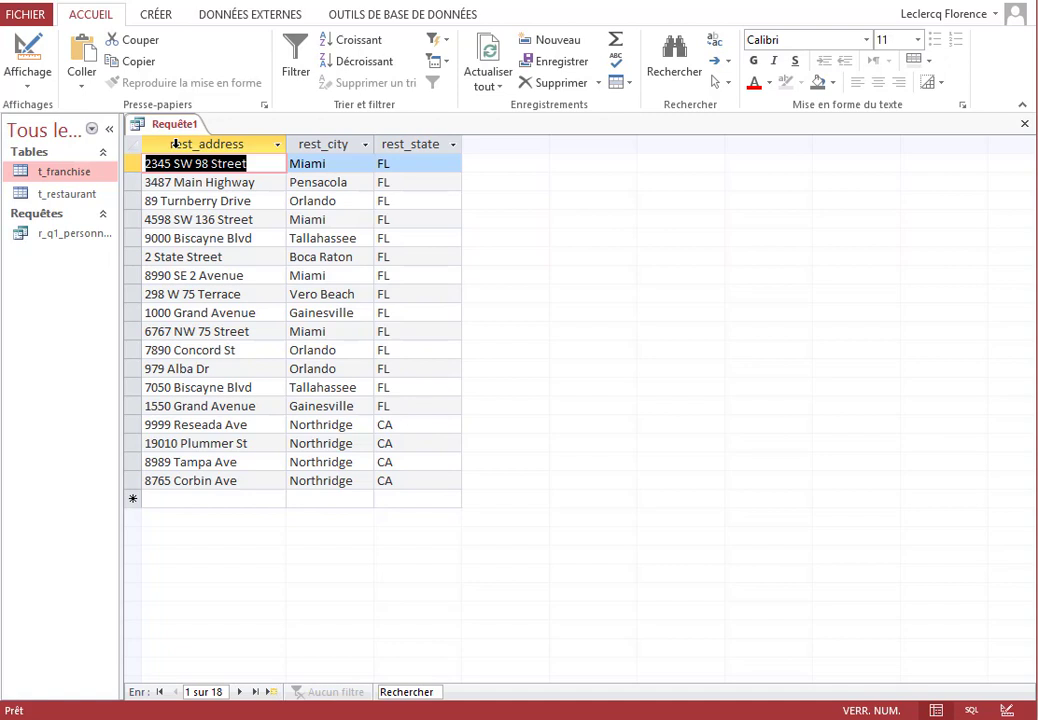
Return the query to design mode, set the rest_state criterion to ='FL' and run it
right_click(175, 123)
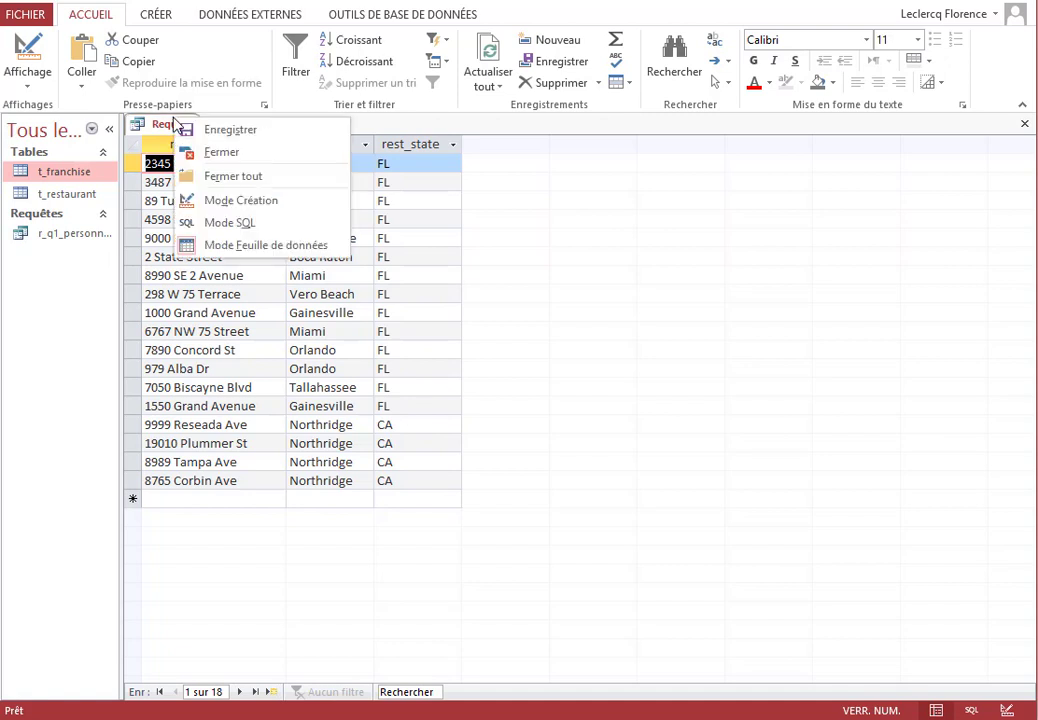
left_click(234, 201)
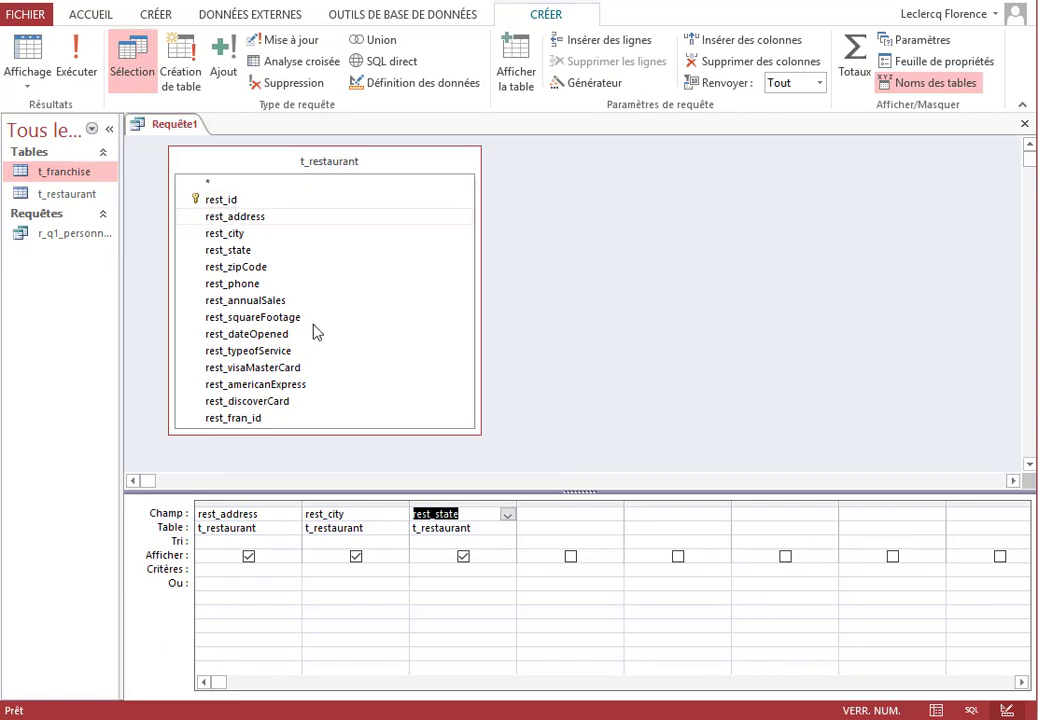
left_click(436, 570)
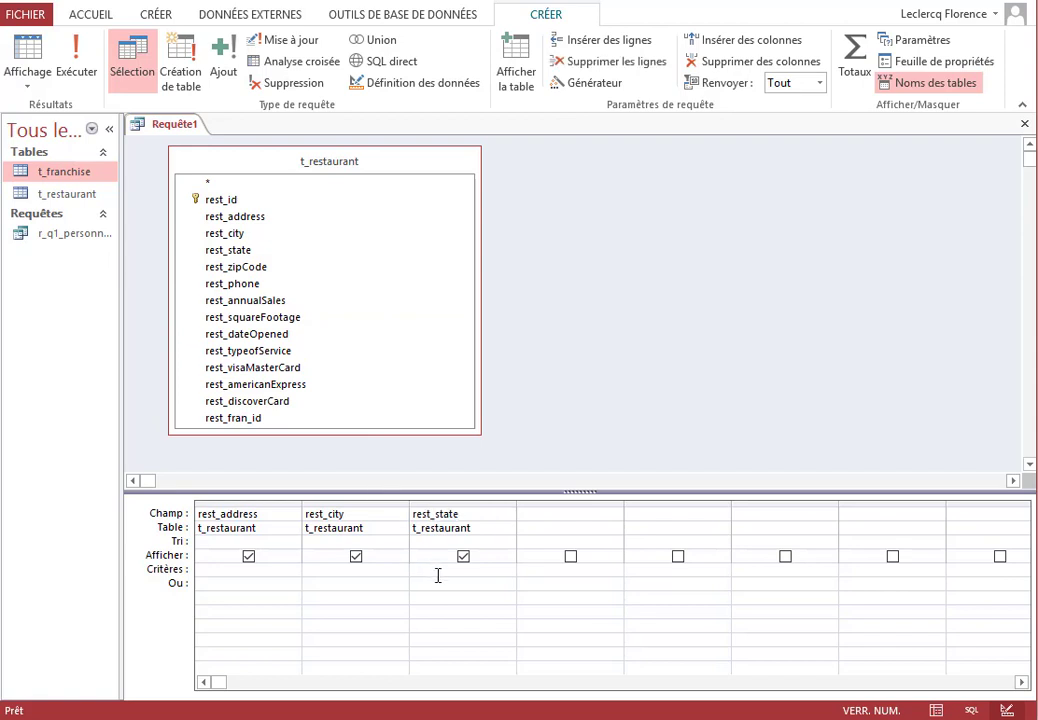
type("=")
type("'")
type("FL'")
left_click(80, 72)
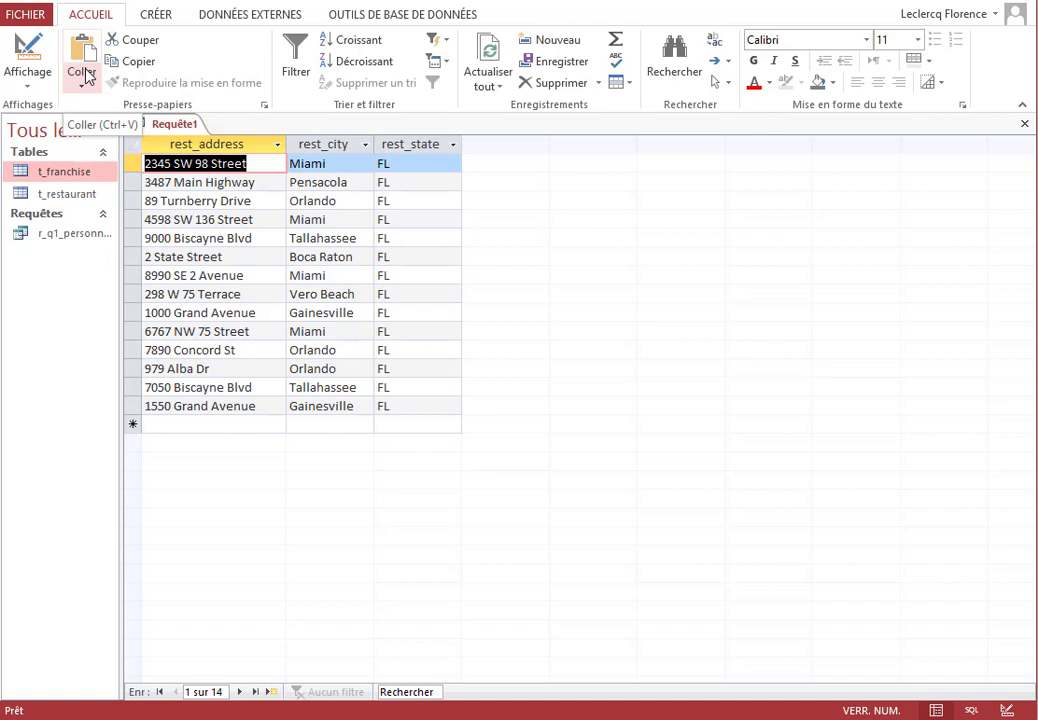
Try an altered text value in the rest_state criterion, run the query and go back to design mode
right_click(172, 126)
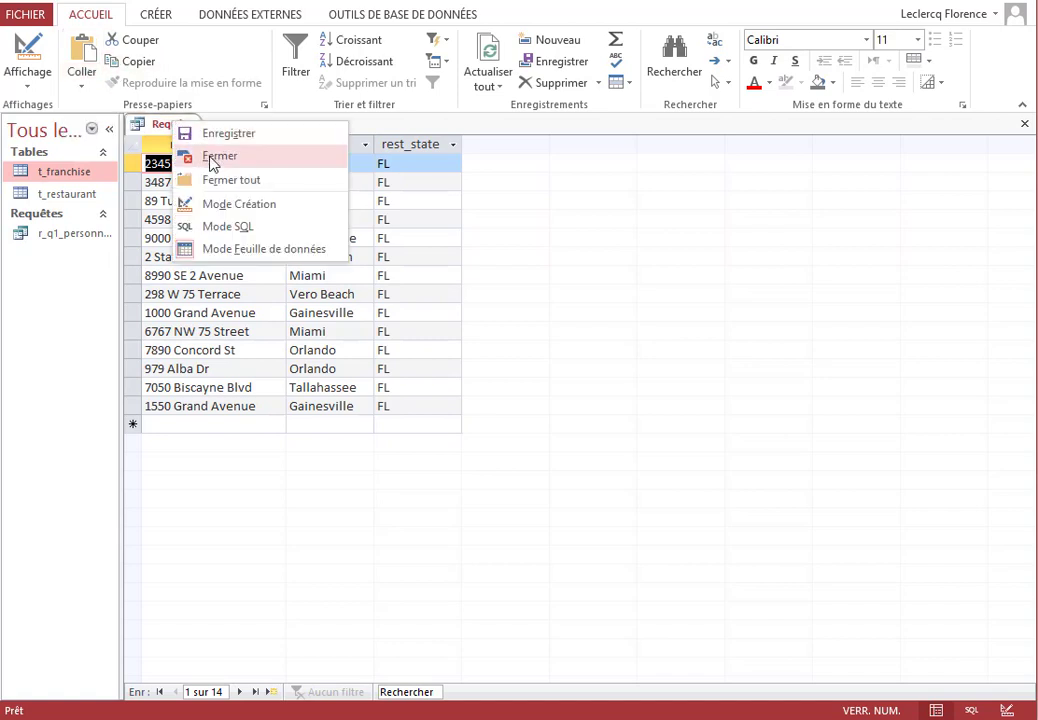
left_click(245, 203)
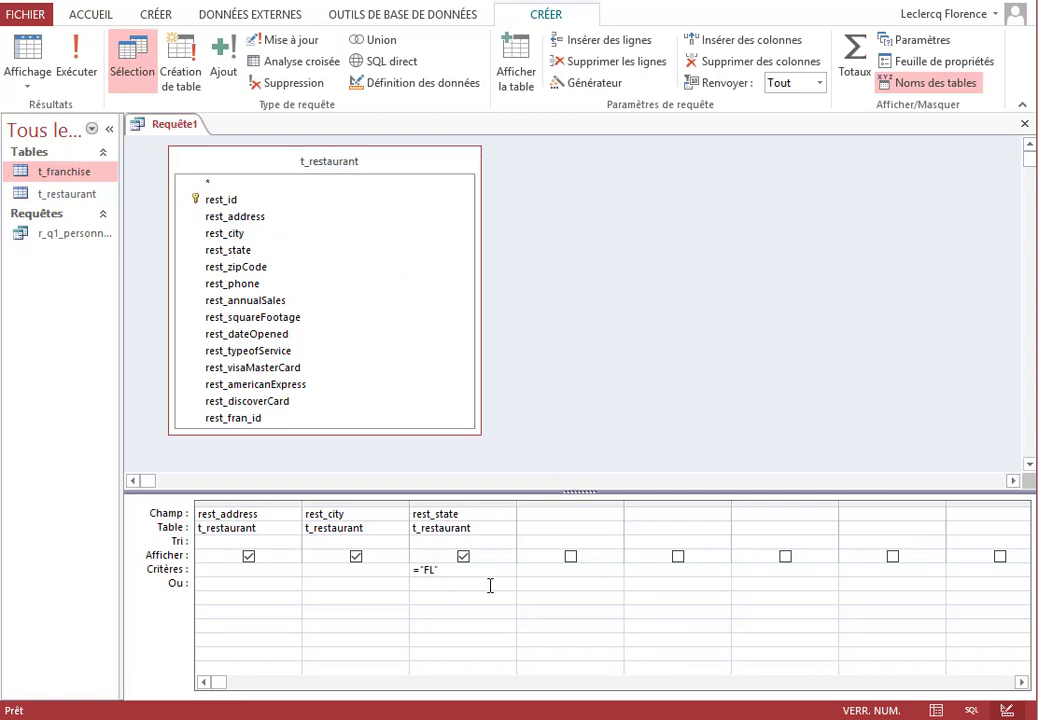
type("\"")
key("BackSpace")
key("BackSpace")
type("L\"")
left_click(72, 68)
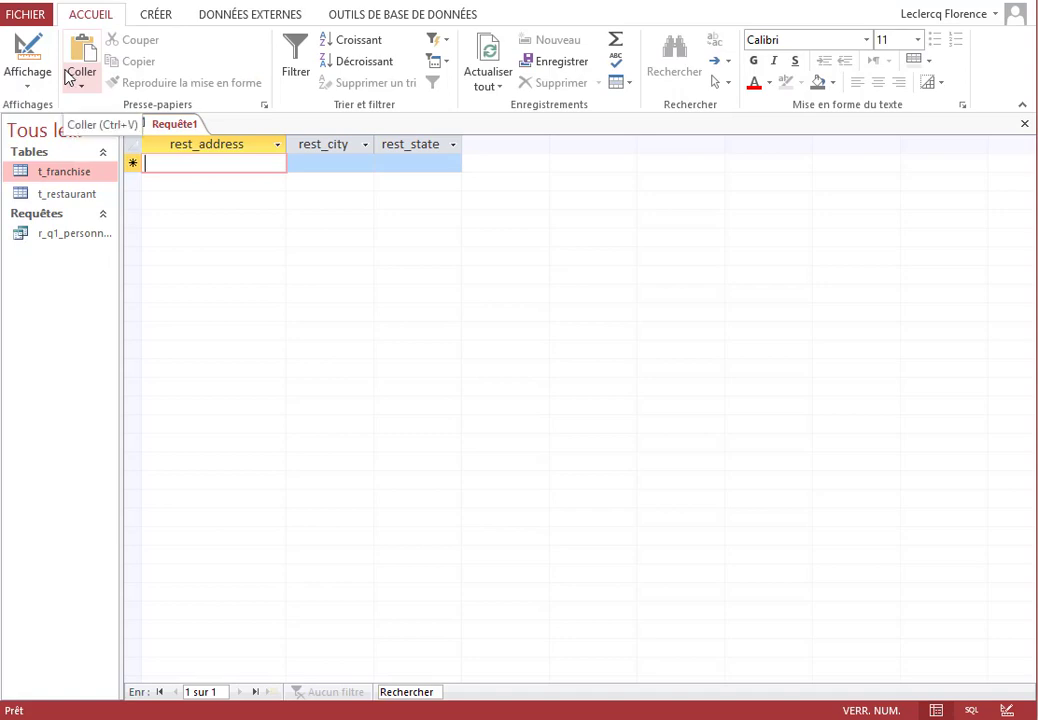
right_click(180, 126)
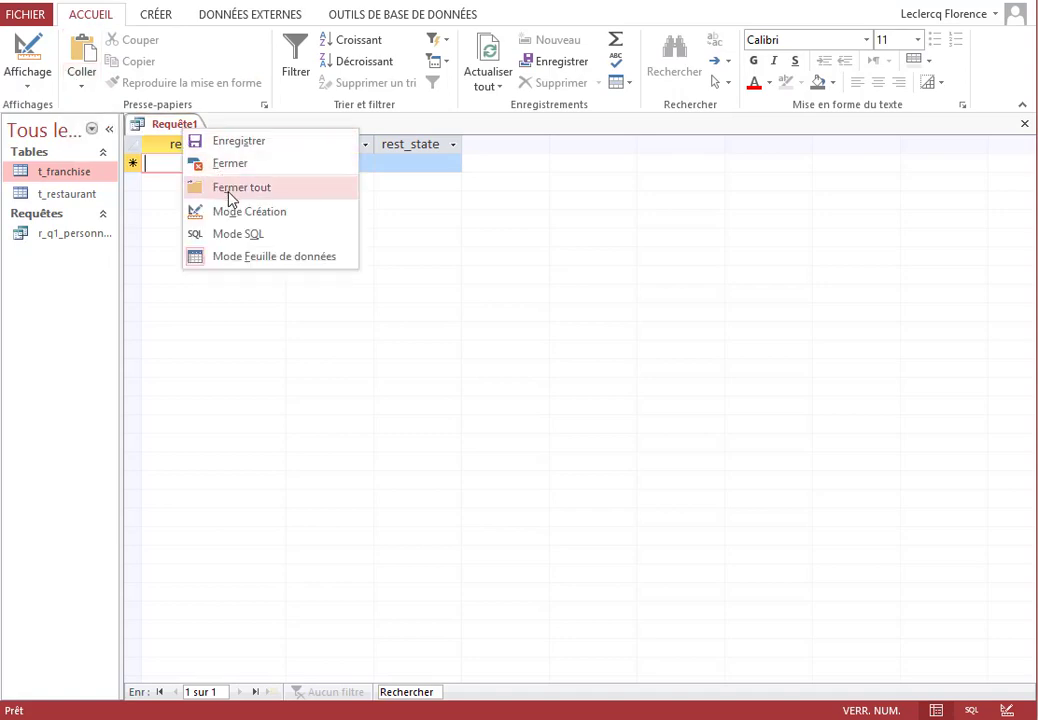
left_click(241, 214)
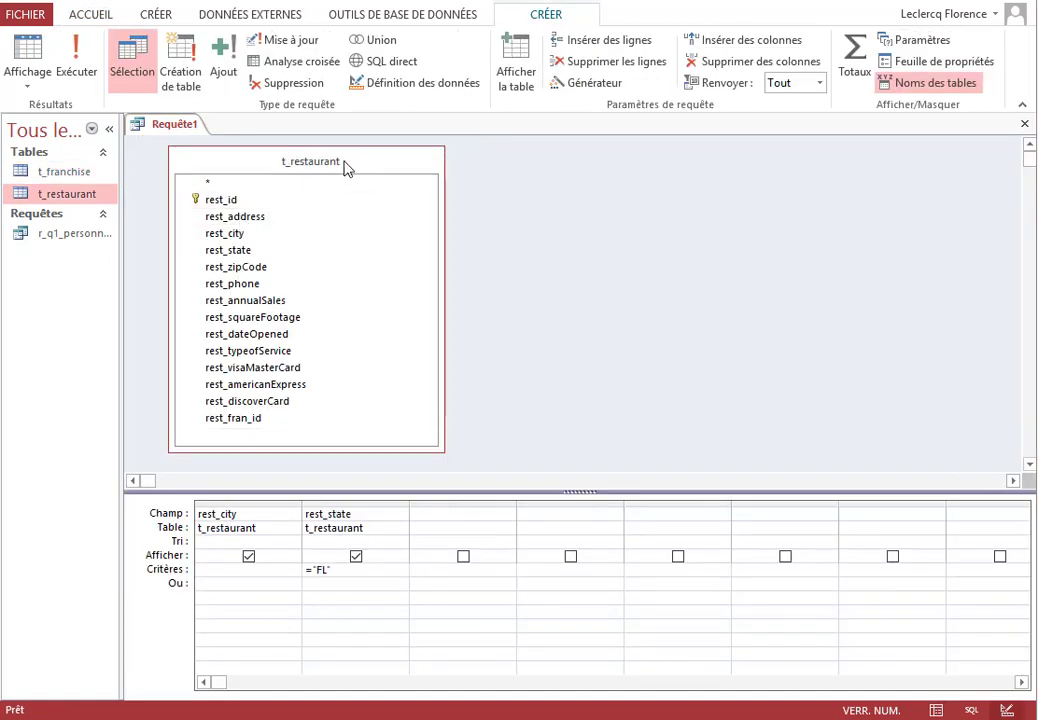
Save the Florida restaurants query as r_q2_restoFL and close it
right_click(345, 168)
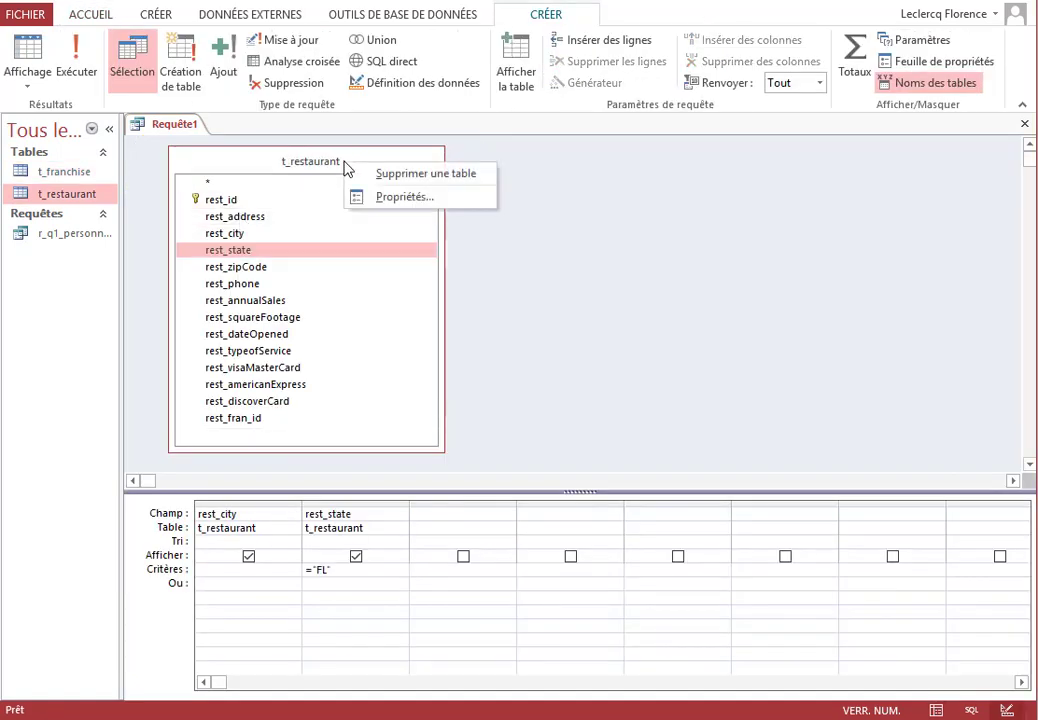
right_click(170, 122)
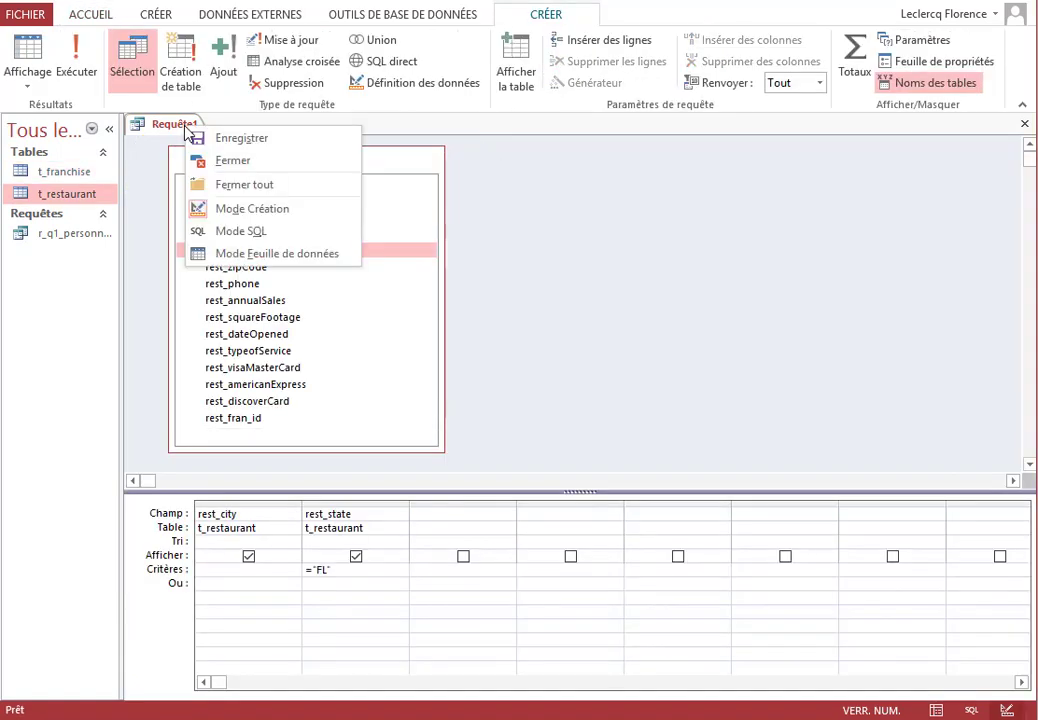
left_click(236, 138)
type("r")
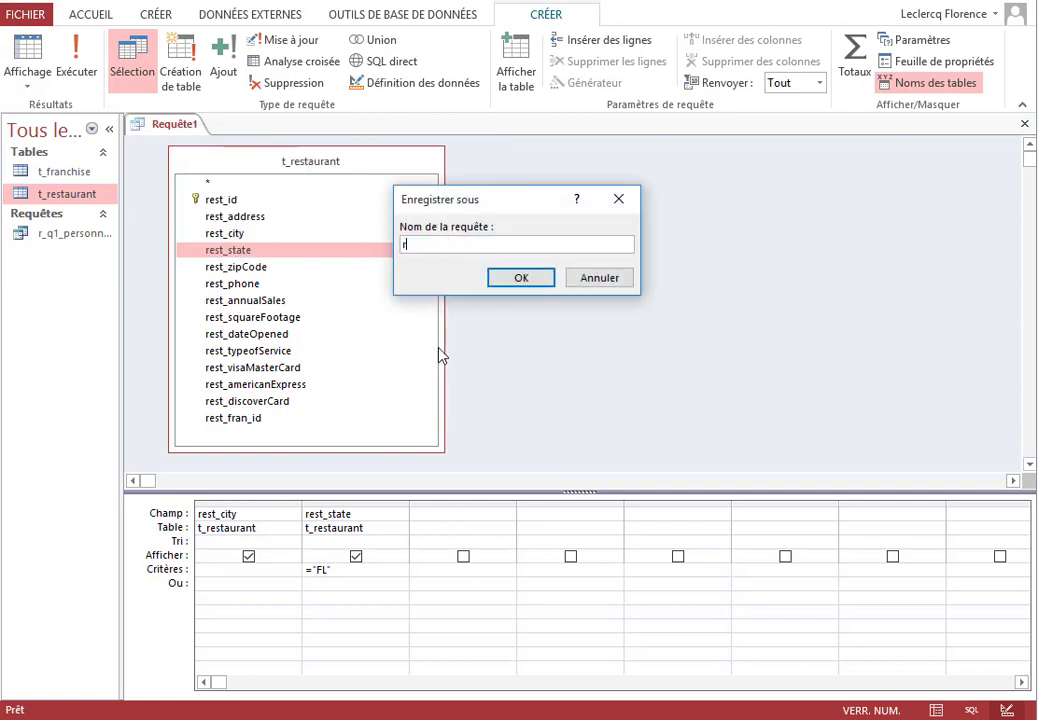
type("_q2")
type("_")
type("restaur")
key("BackSpace")
key("BackSpace")
type("uF")
type("L")
key("BackSpace")
key("BackSpace")
type("oFL")
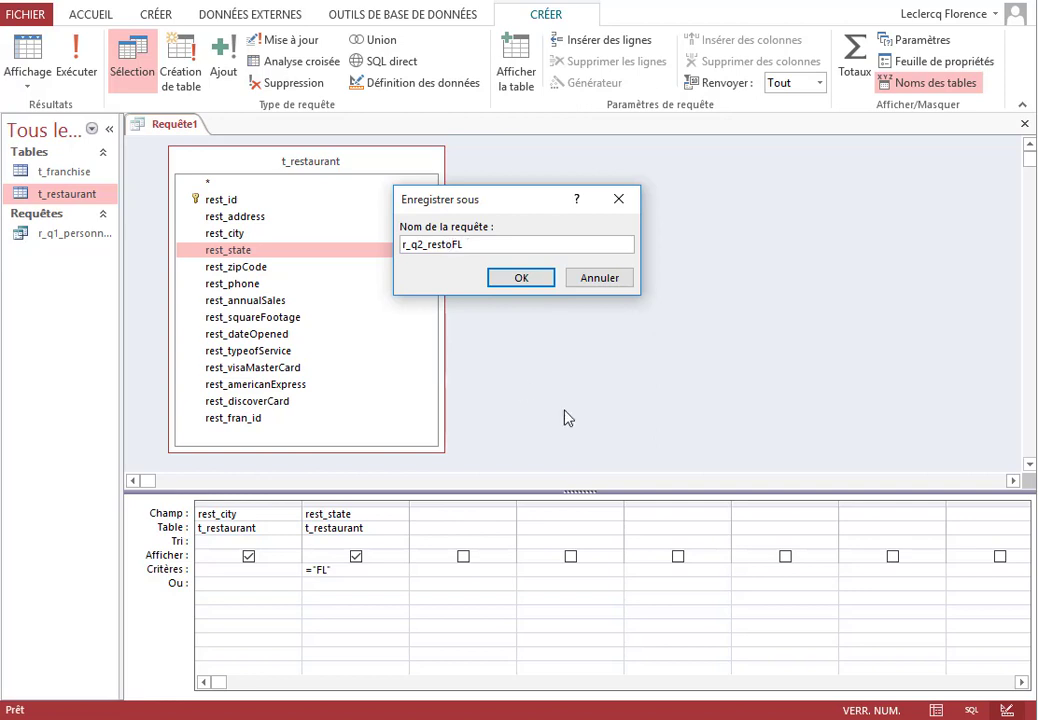
left_click(524, 281)
right_click(192, 124)
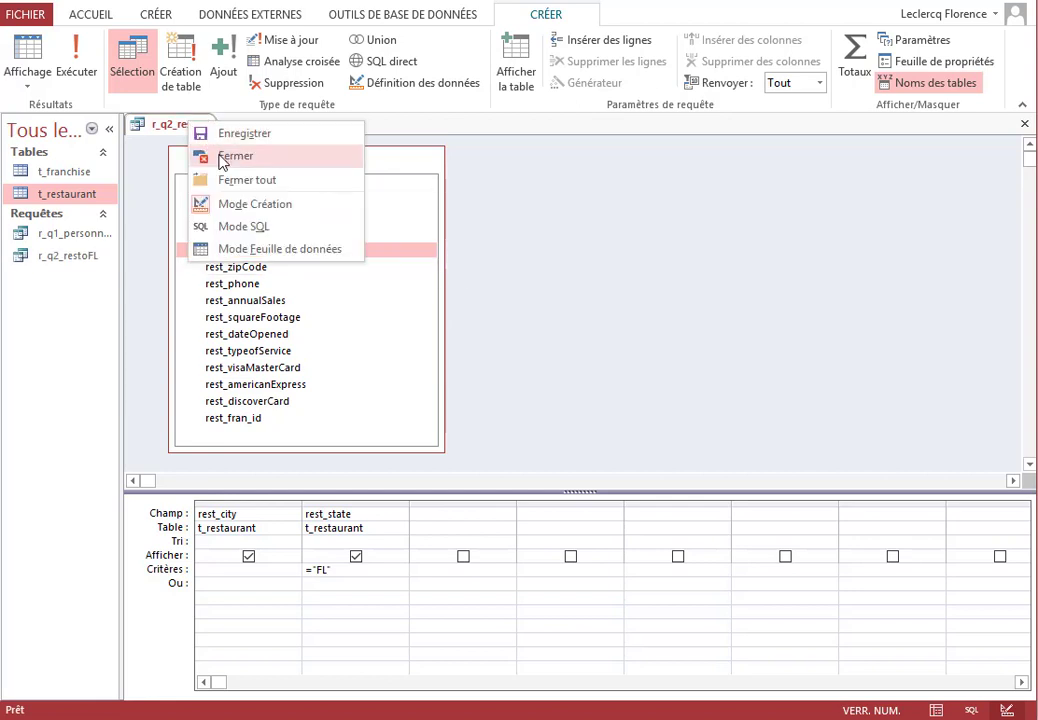
left_click(215, 156)
Create another design-mode query based on t_restaurant, and enlarge its box to show more fields
left_click(148, 18)
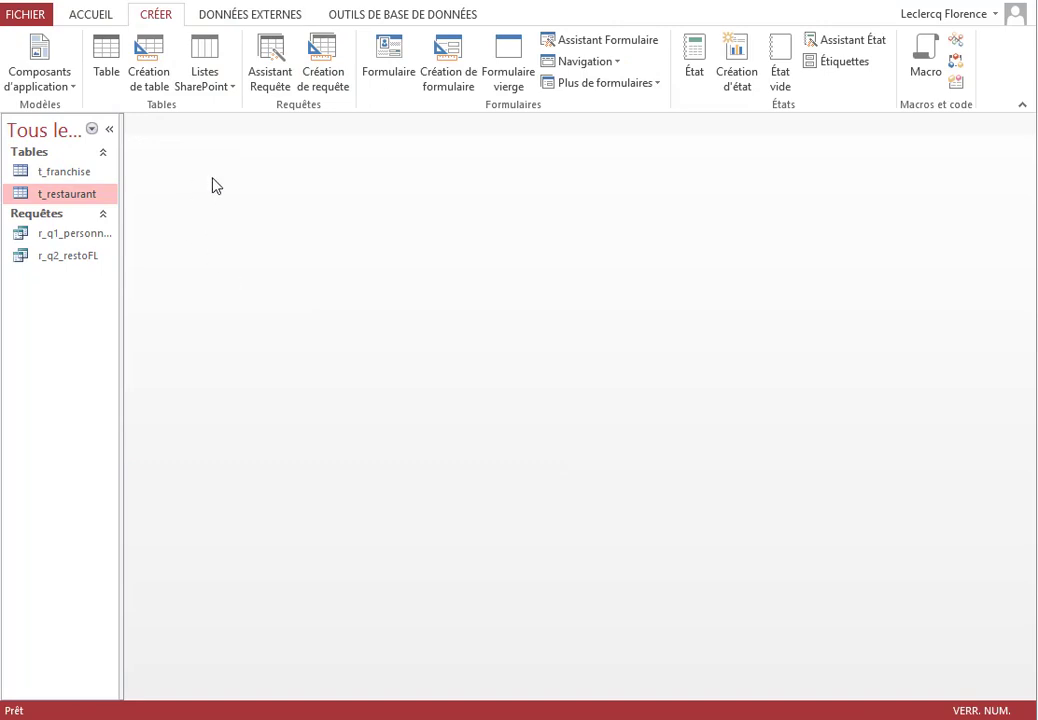
left_click(327, 75)
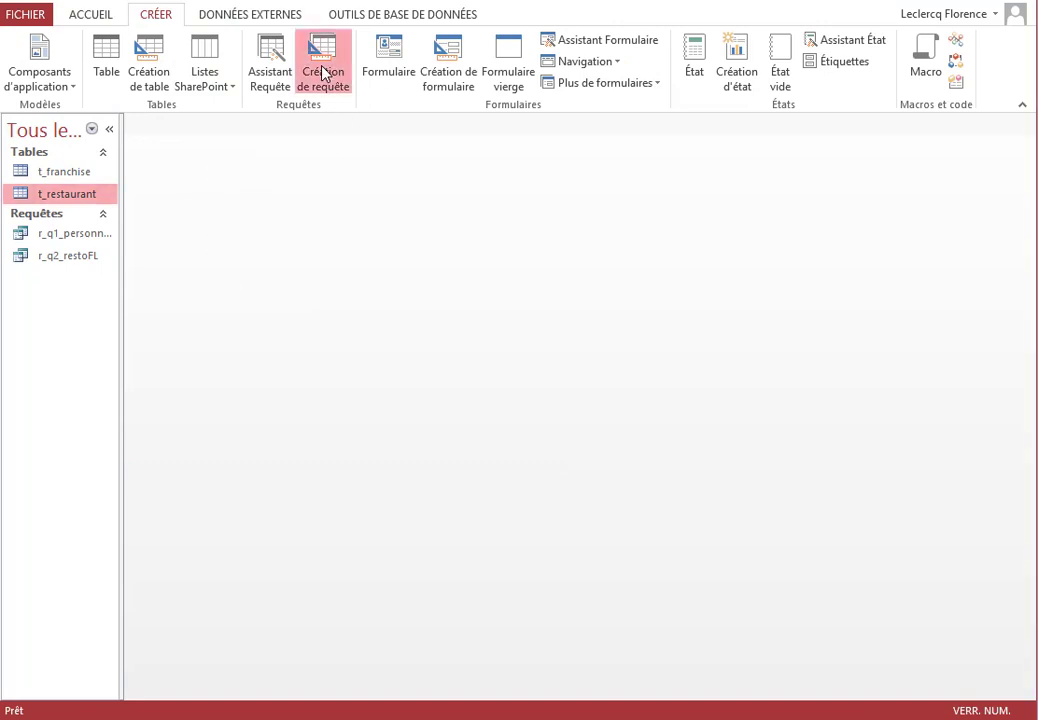
left_click_drag(541, 500, 493, 283)
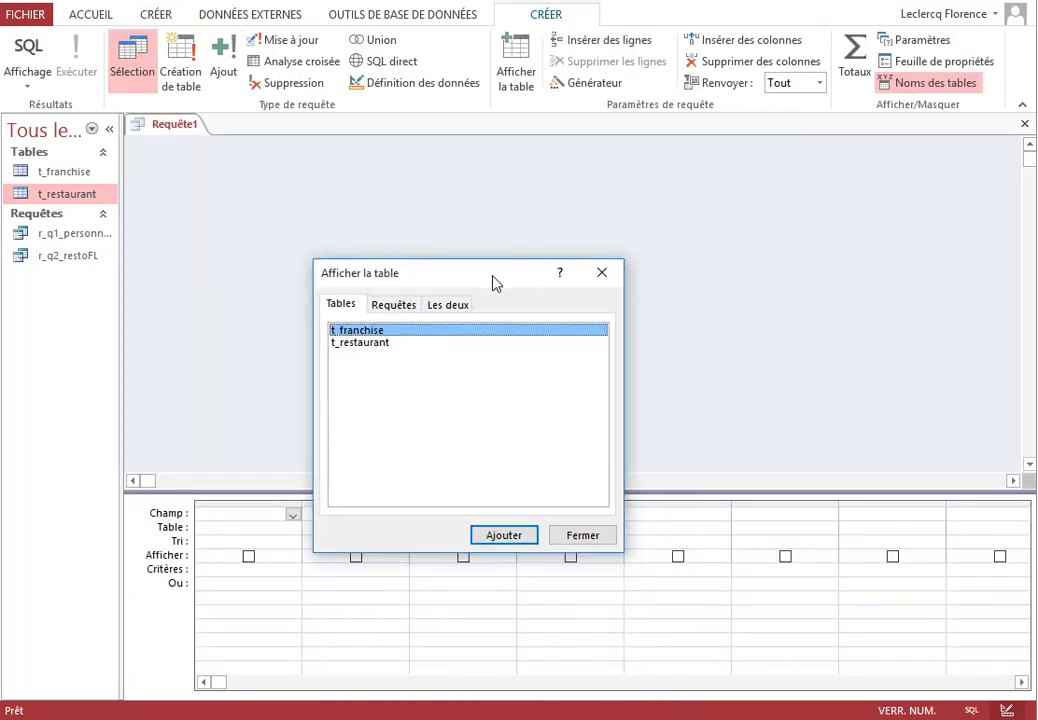
double_click(368, 343)
left_click(575, 532)
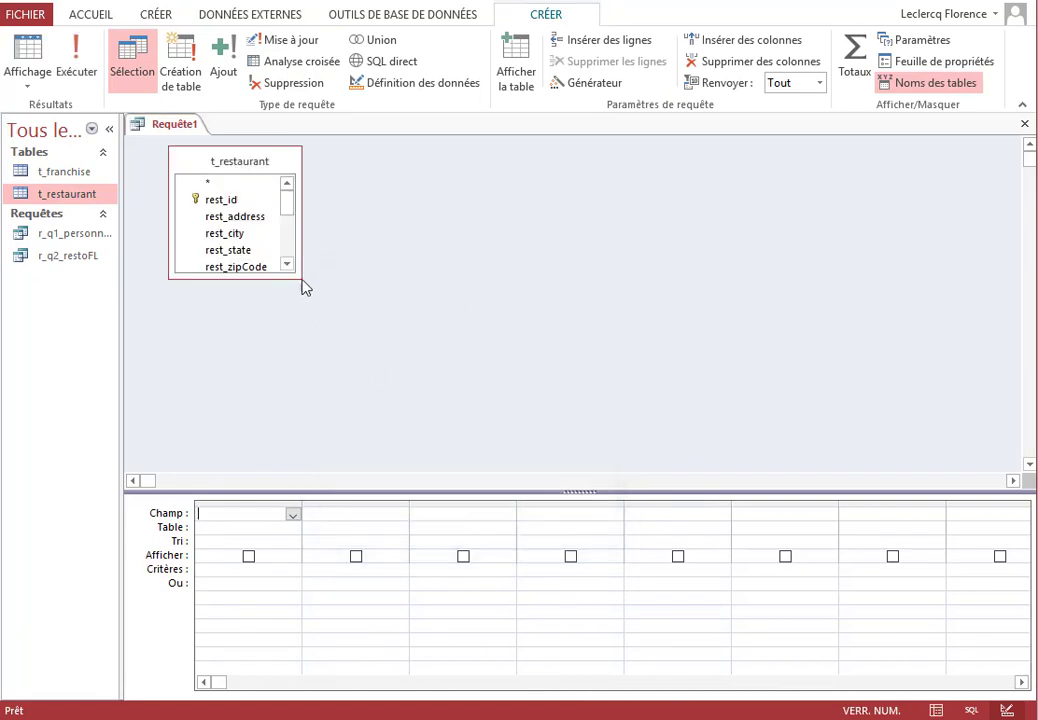
left_click_drag(301, 280, 420, 413)
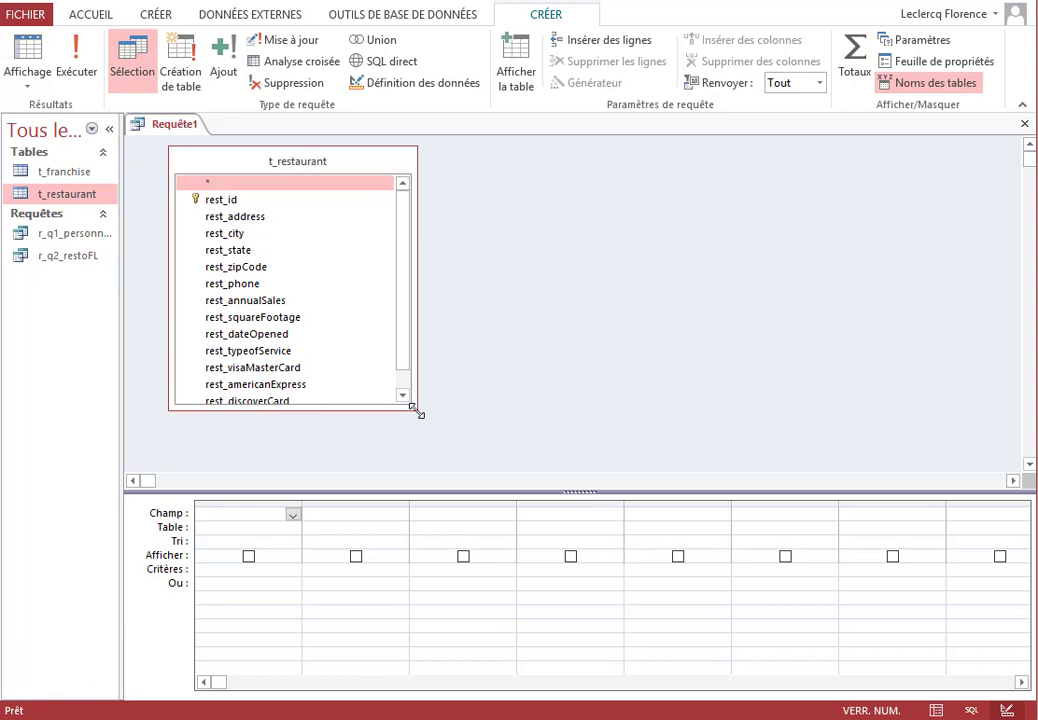
Add the rest_address, rest_city and rest_state fields from t_restaurant to the query
double_click(230, 219)
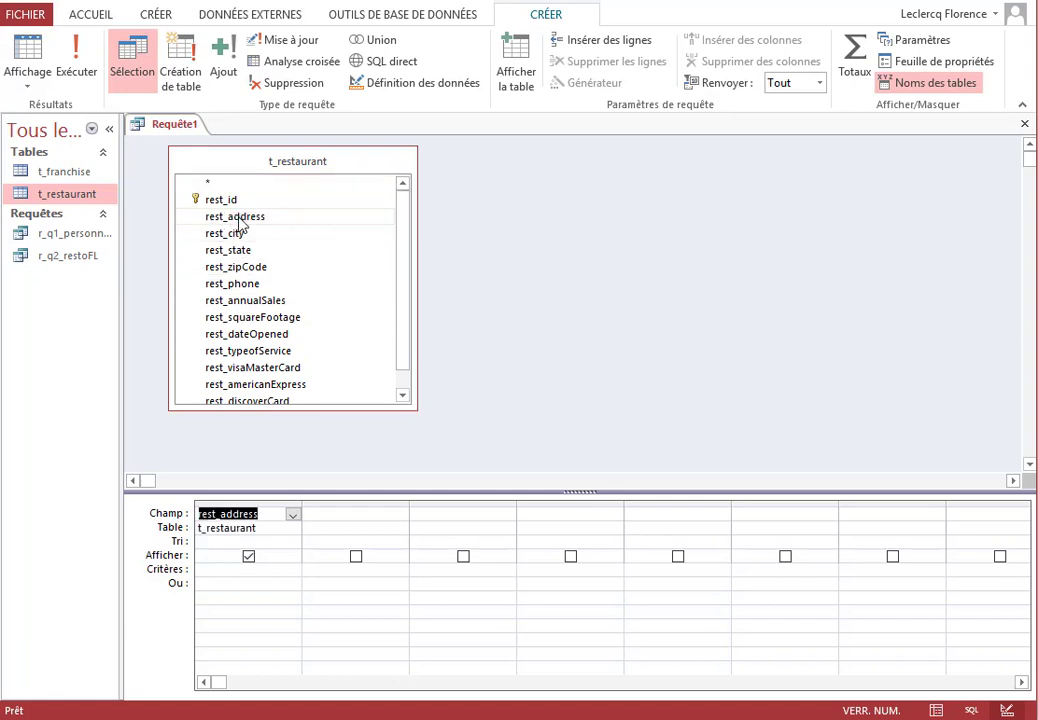
double_click(233, 233)
double_click(240, 252)
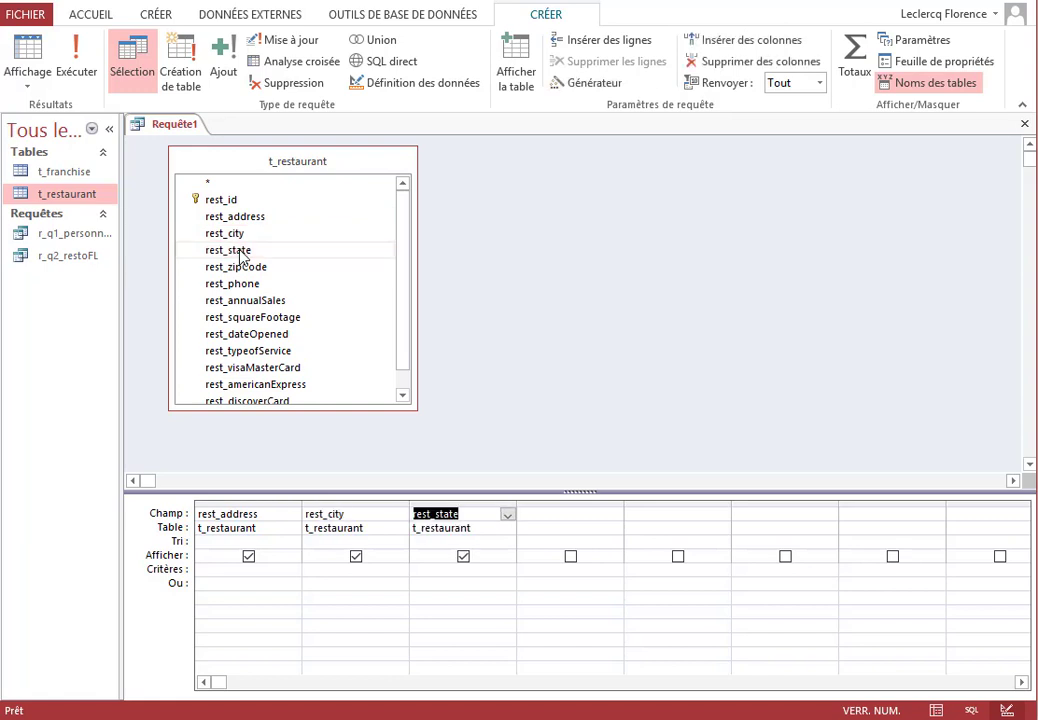
Set the rest_city criterion to comme N*, run the query and widen the rest_city column to show full city names
left_click(328, 570)
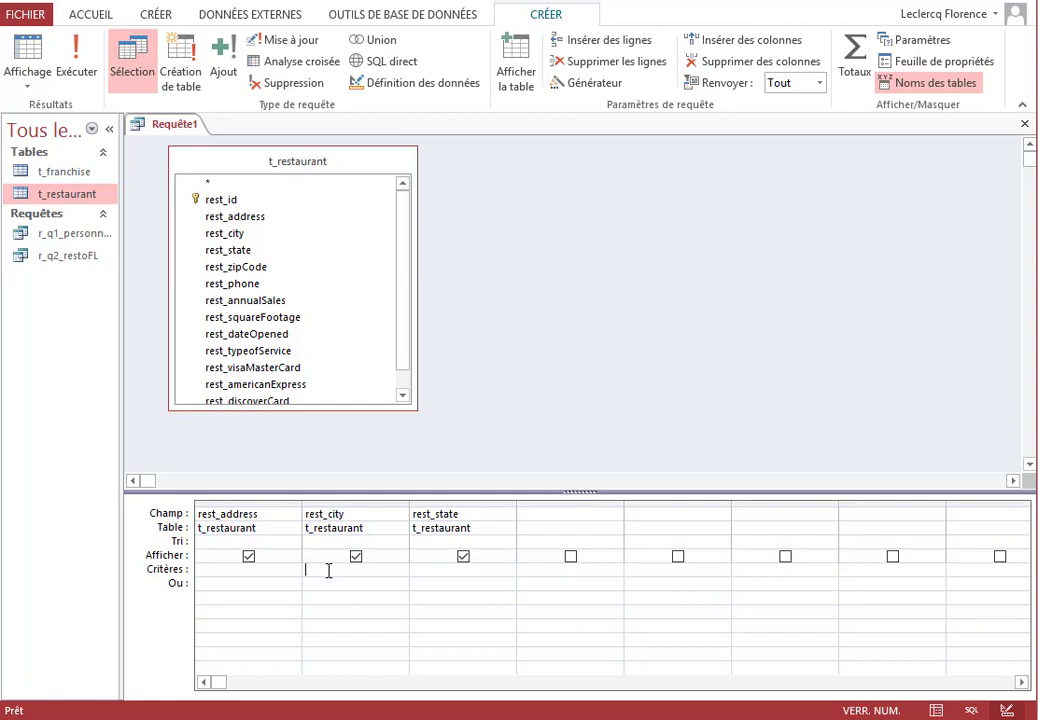
type("comme N*")
key("Tab")
left_click(77, 72)
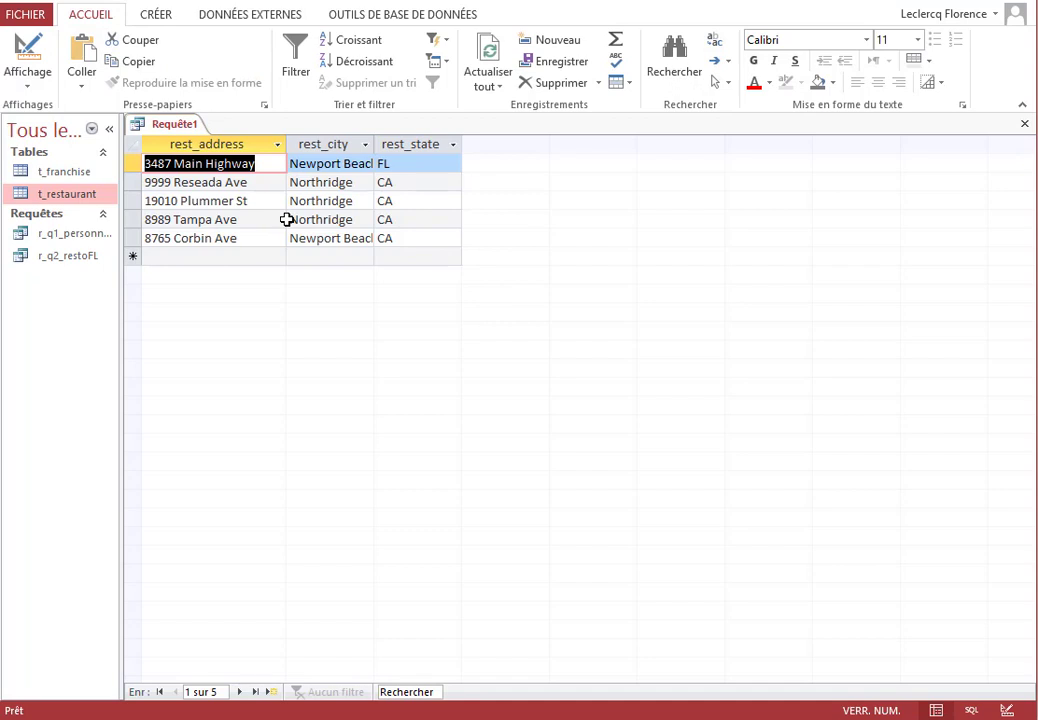
left_click_drag(375, 145, 432, 145)
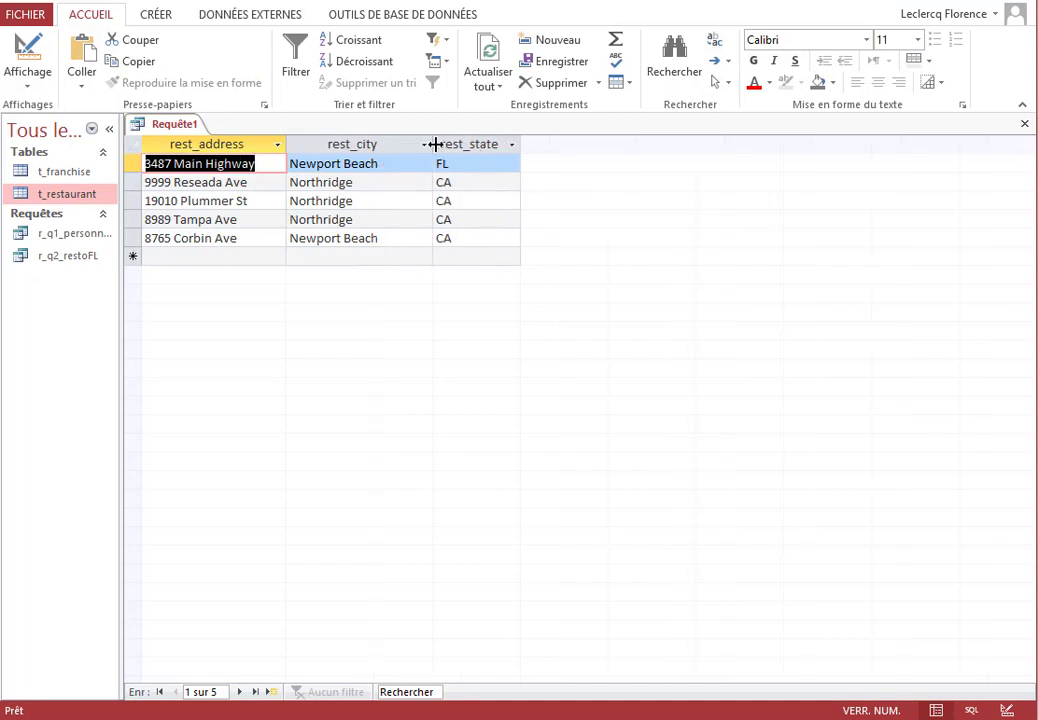
Return to design mode, sort rest_city in ascending order (Croissant) and run the query
left_click(35, 85)
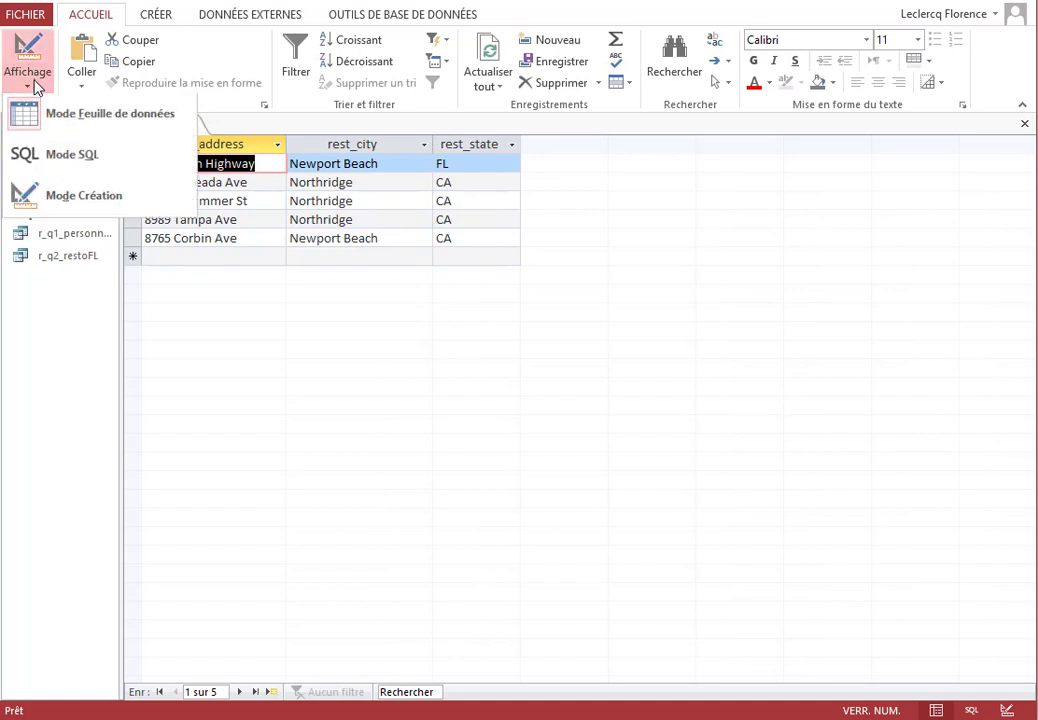
left_click(66, 198)
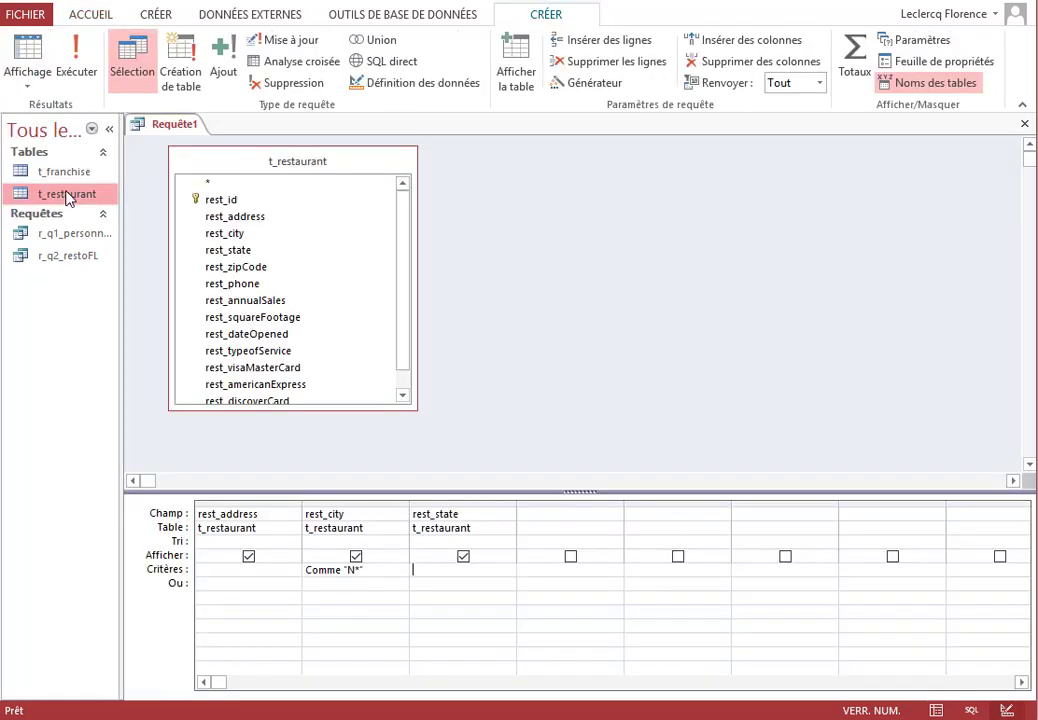
left_click(388, 540)
left_click(399, 542)
left_click(390, 556)
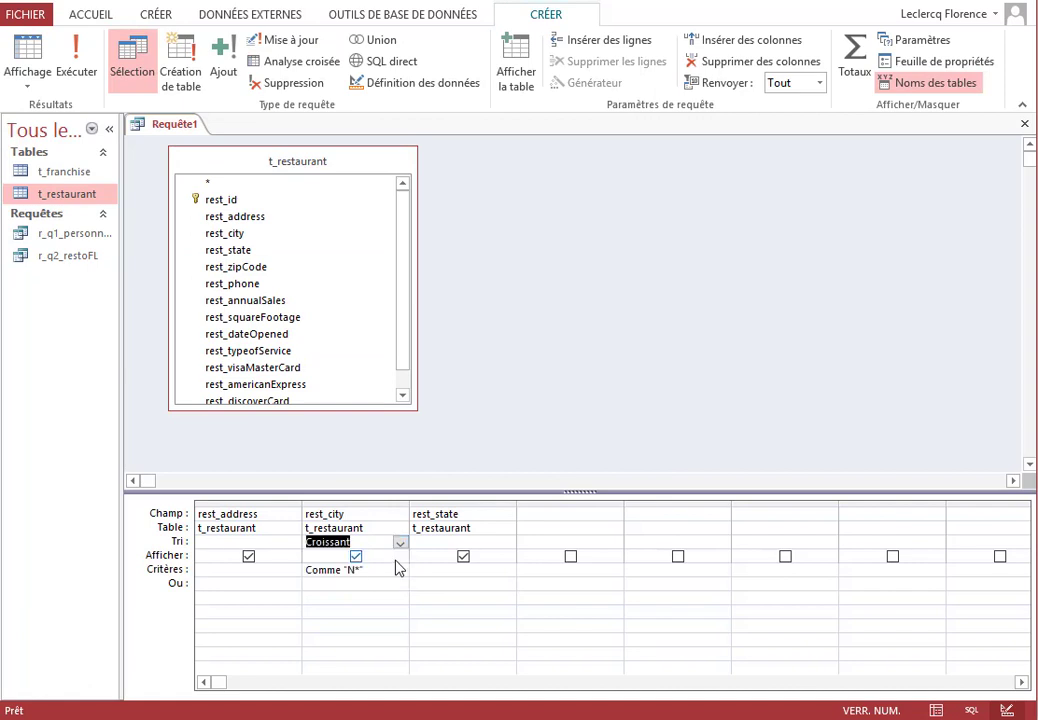
left_click(84, 72)
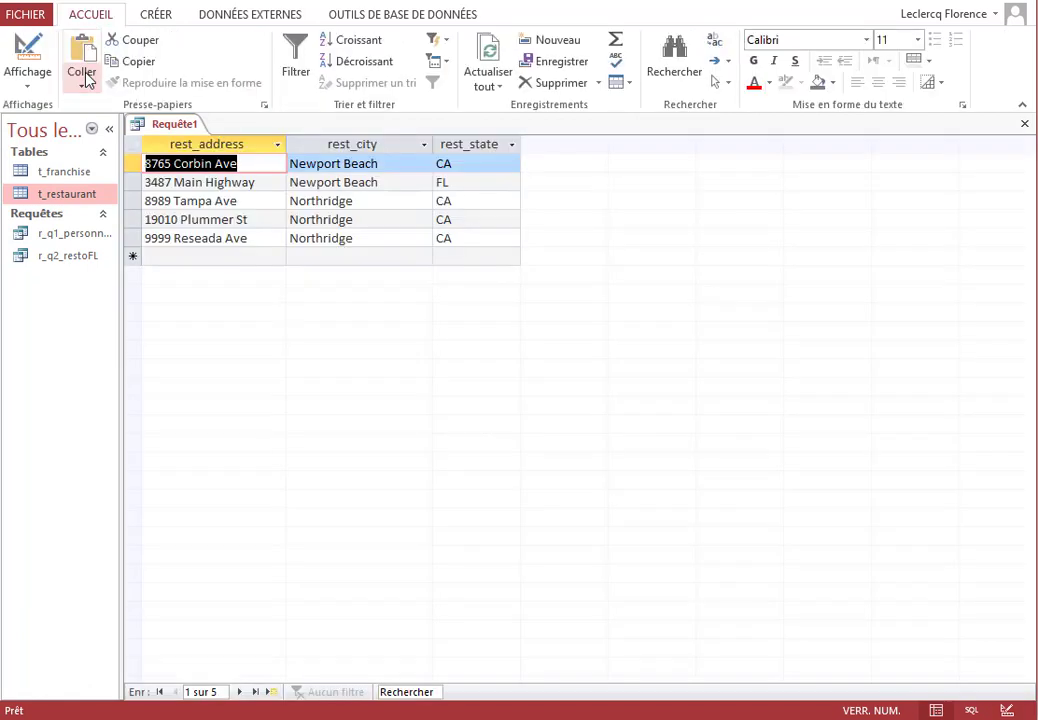
Return to design mode, change the rest_city criterion to Comme "*E" and run the query
left_click(32, 84)
left_click(66, 198)
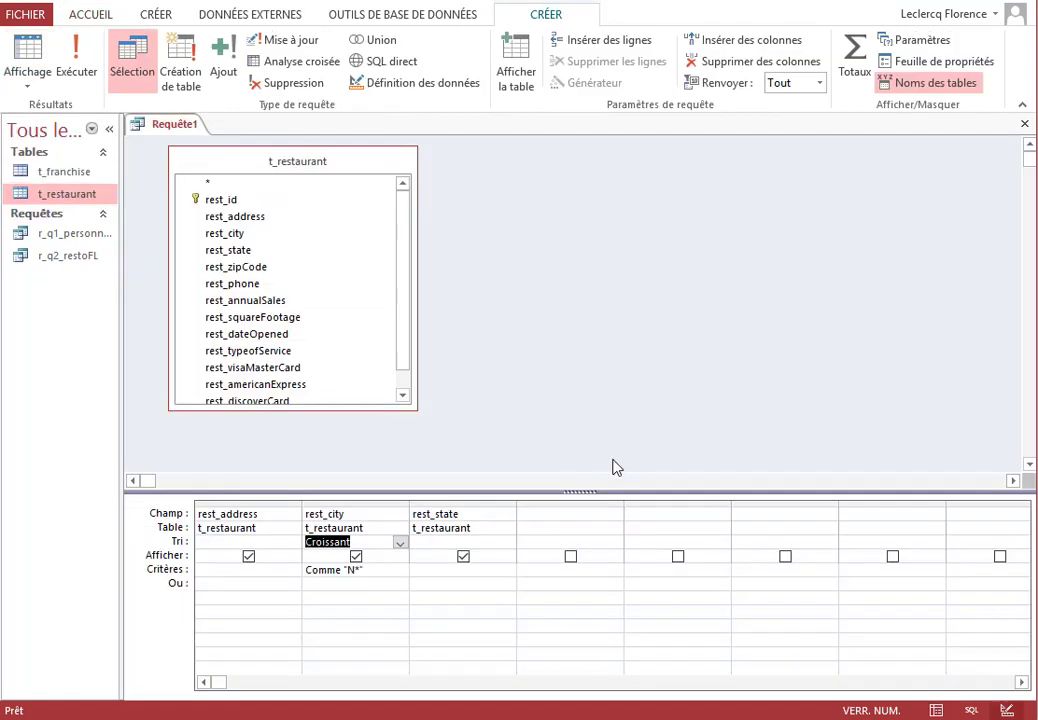
left_click(349, 570)
type("*")
left_click(361, 572)
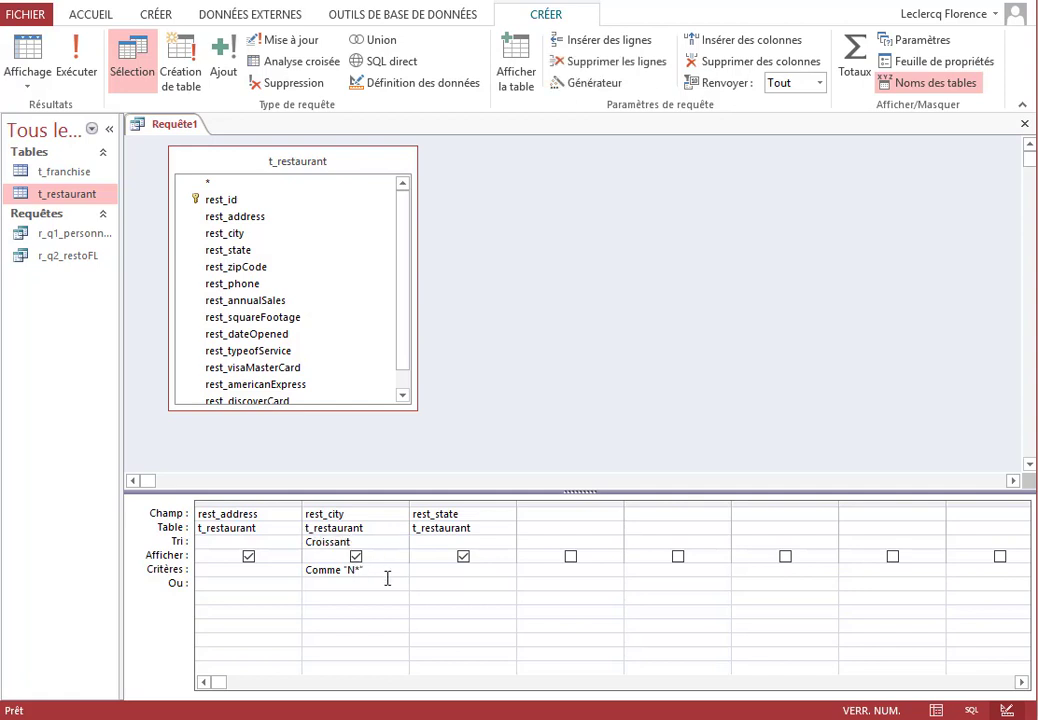
key("BackSpace")
type("E")
left_click(88, 75)
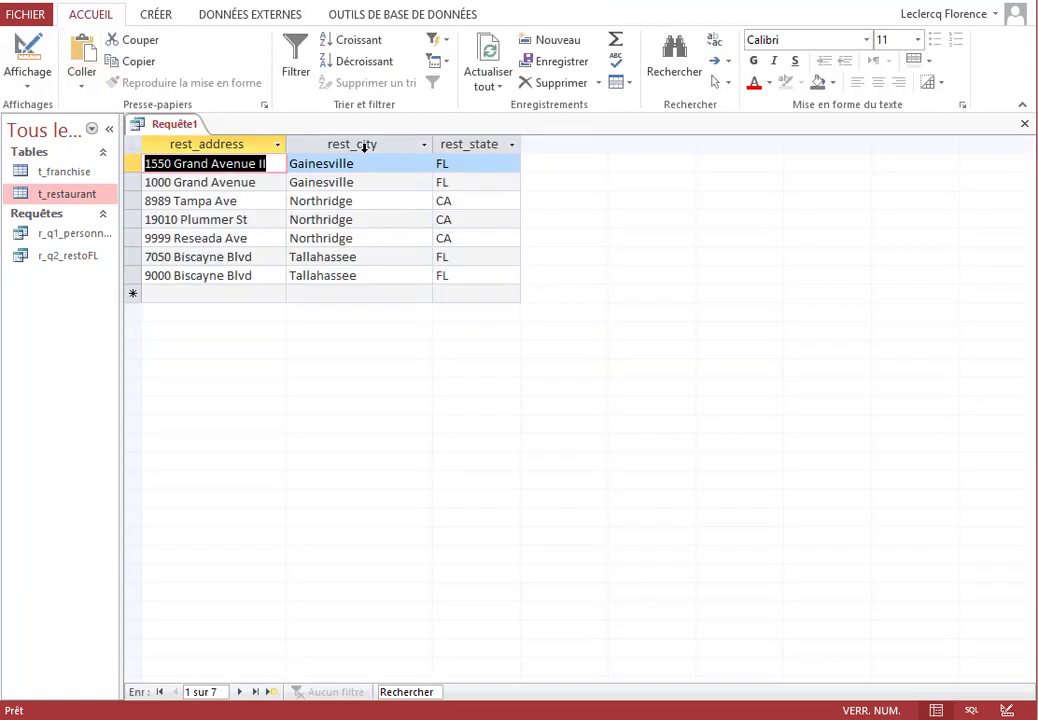
Return the query to design mode and remove the rest_city criterion
left_click(27, 78)
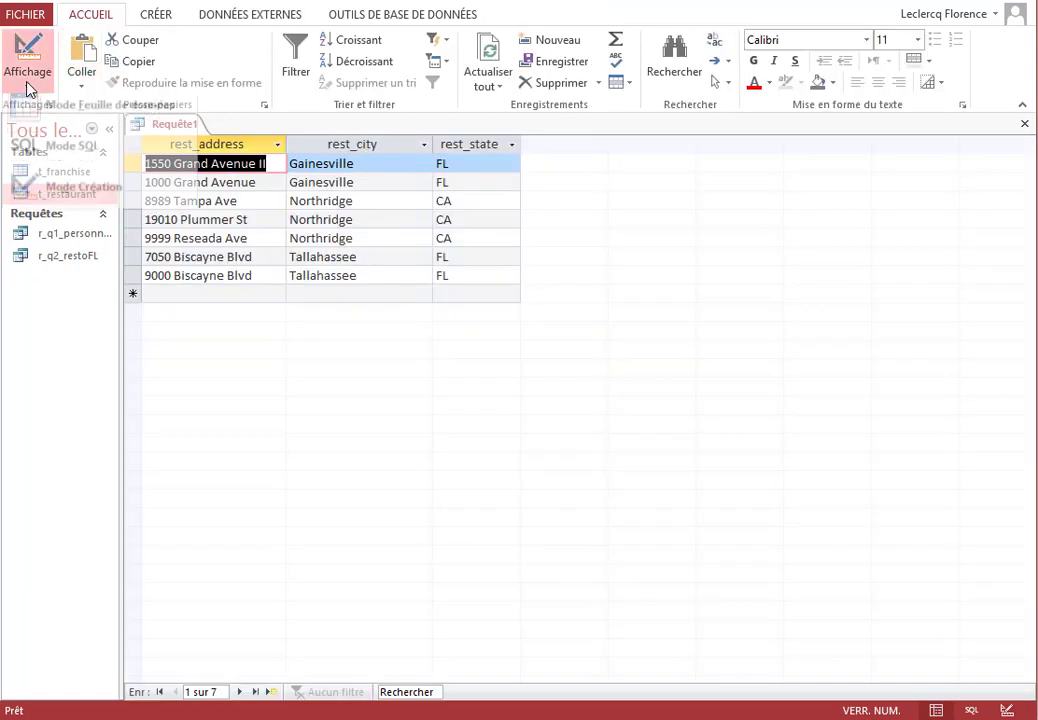
left_click(81, 199)
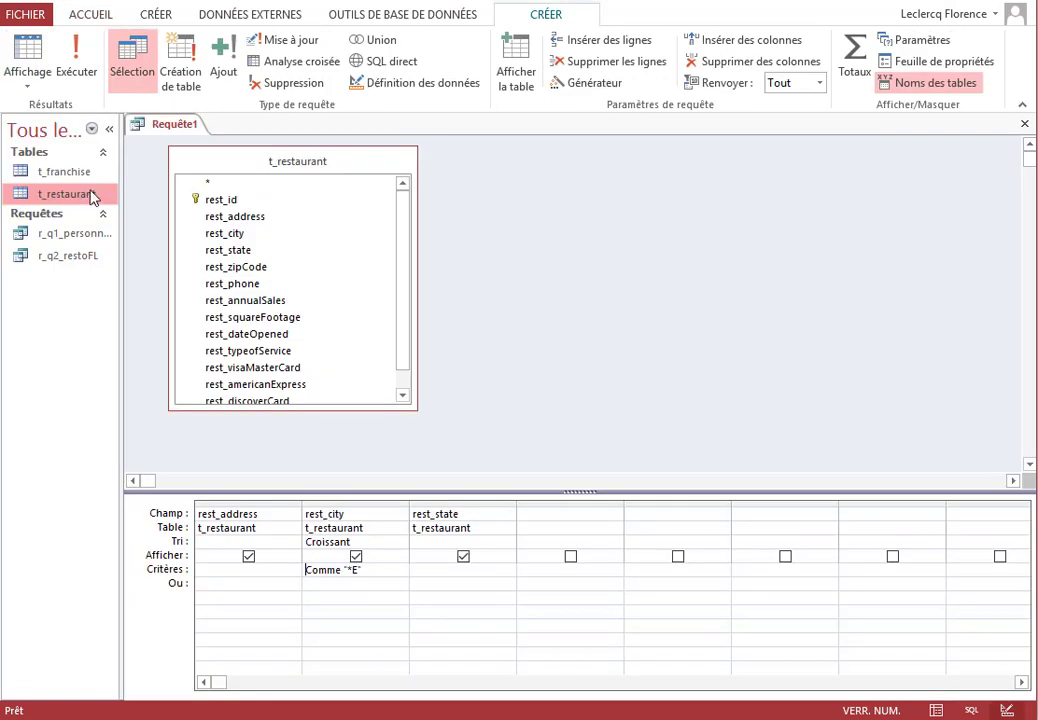
left_click_drag(345, 570, 370, 571)
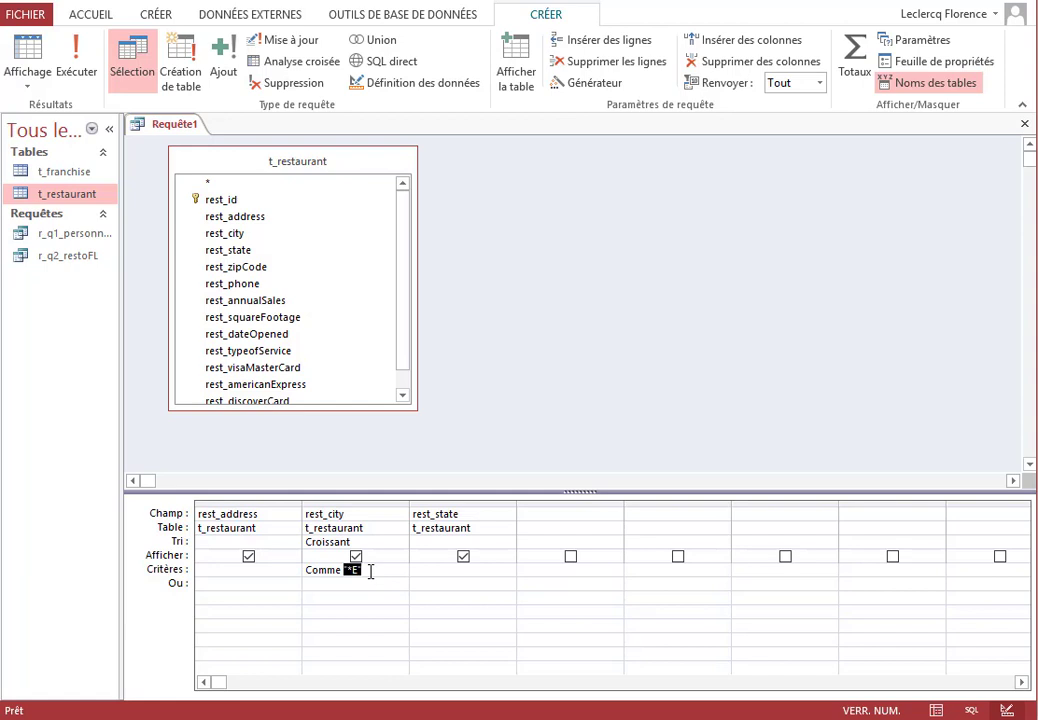
left_click(382, 569)
key("F2")
key("Delete")
Set the rest_address criterion to comme *ave*, run the query and widen the rest_address column
type("com")
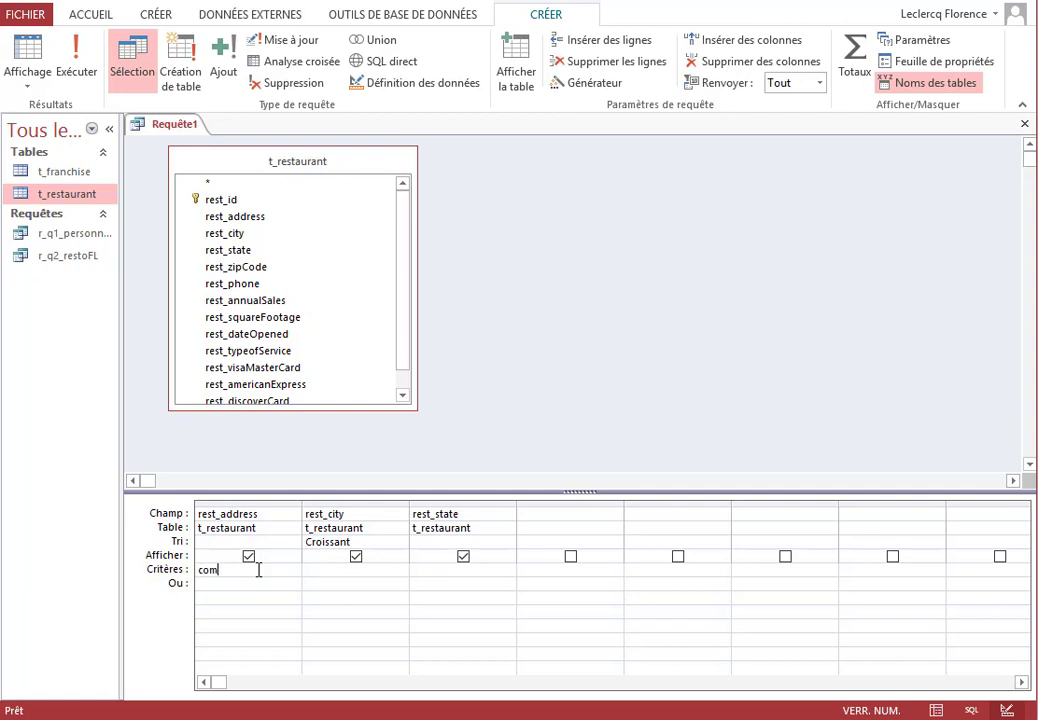
type("me *ave*")
left_click(80, 75)
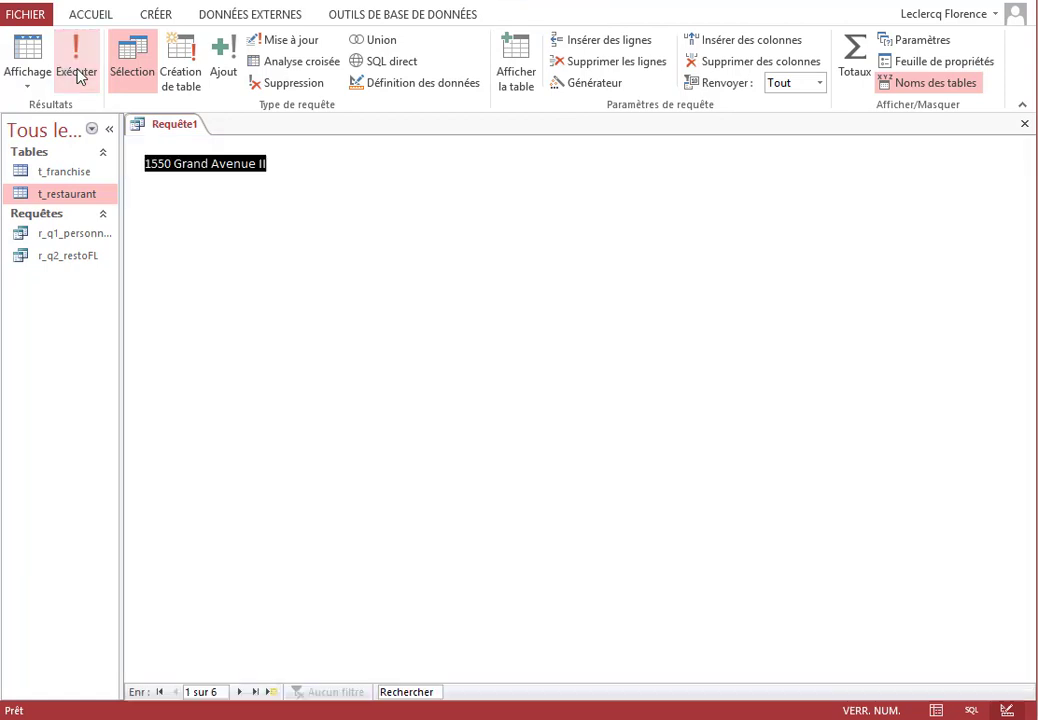
left_click_drag(286, 144, 335, 144)
Examine where the text "Ave" occurs within the returned restaurant addresses
left_click(290, 164)
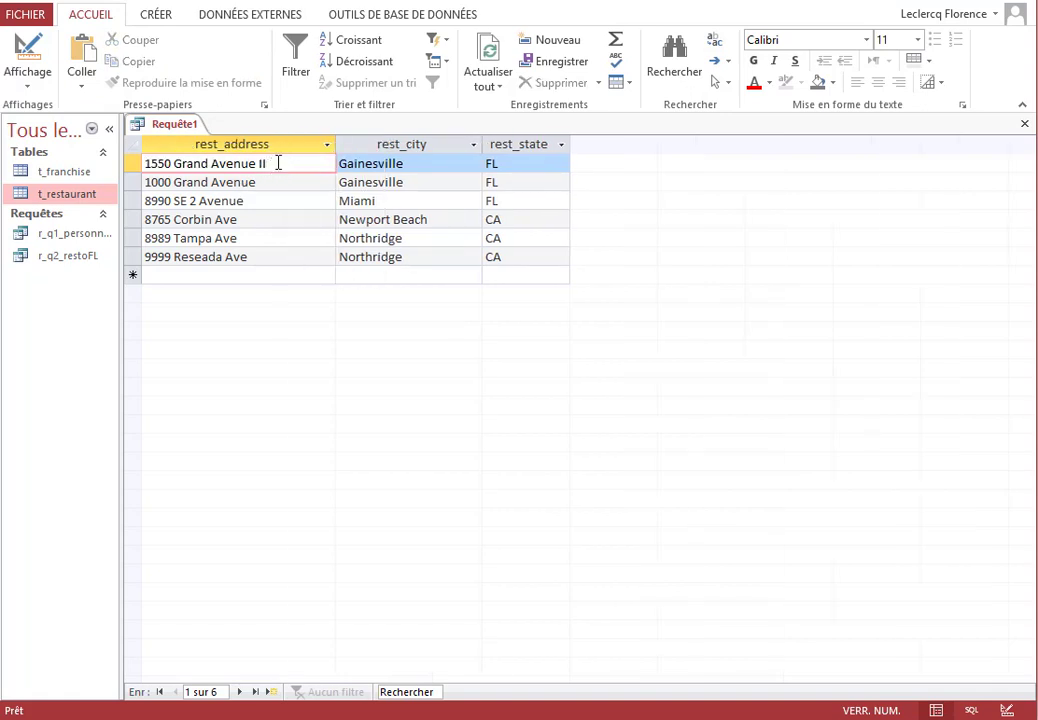
double_click(234, 257)
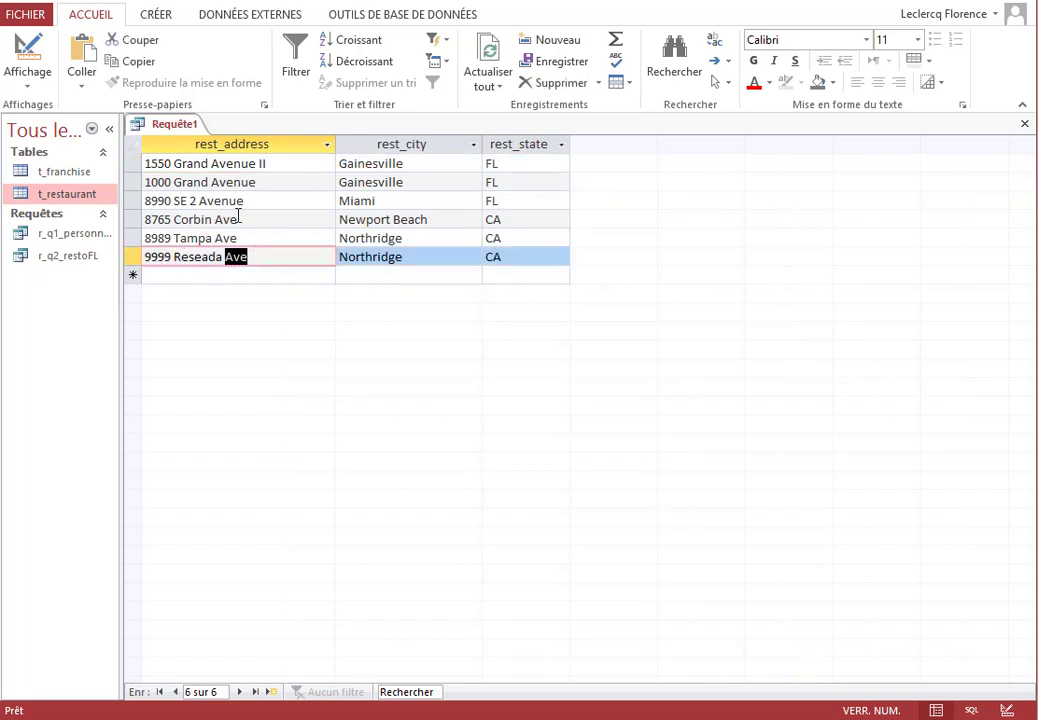
left_click(257, 201)
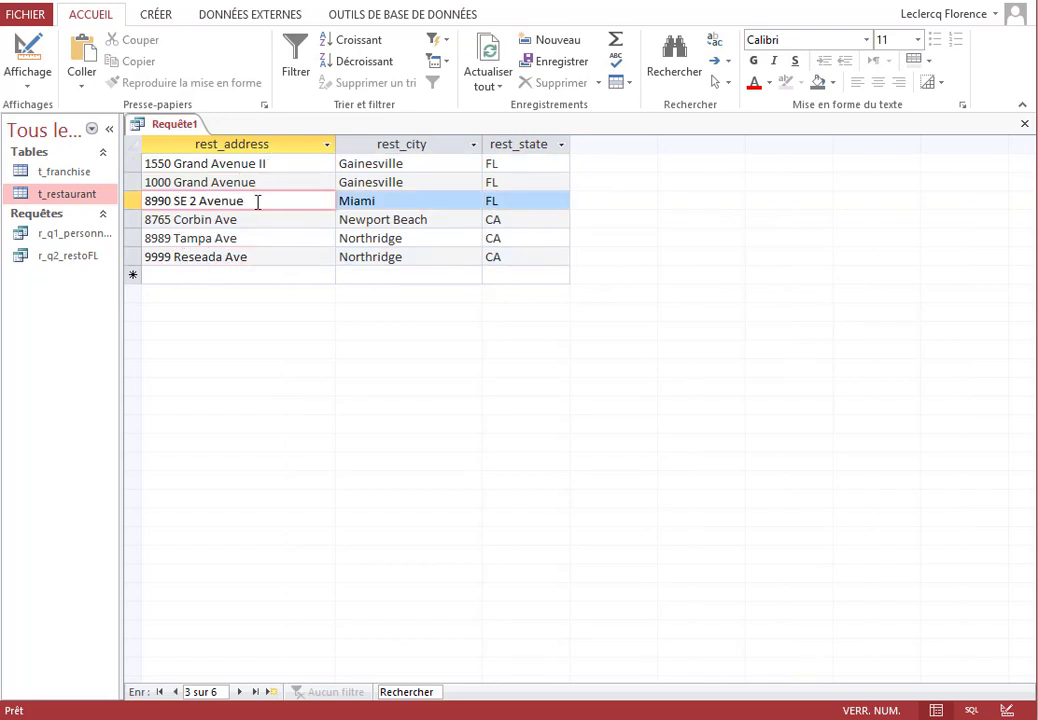
double_click(231, 183)
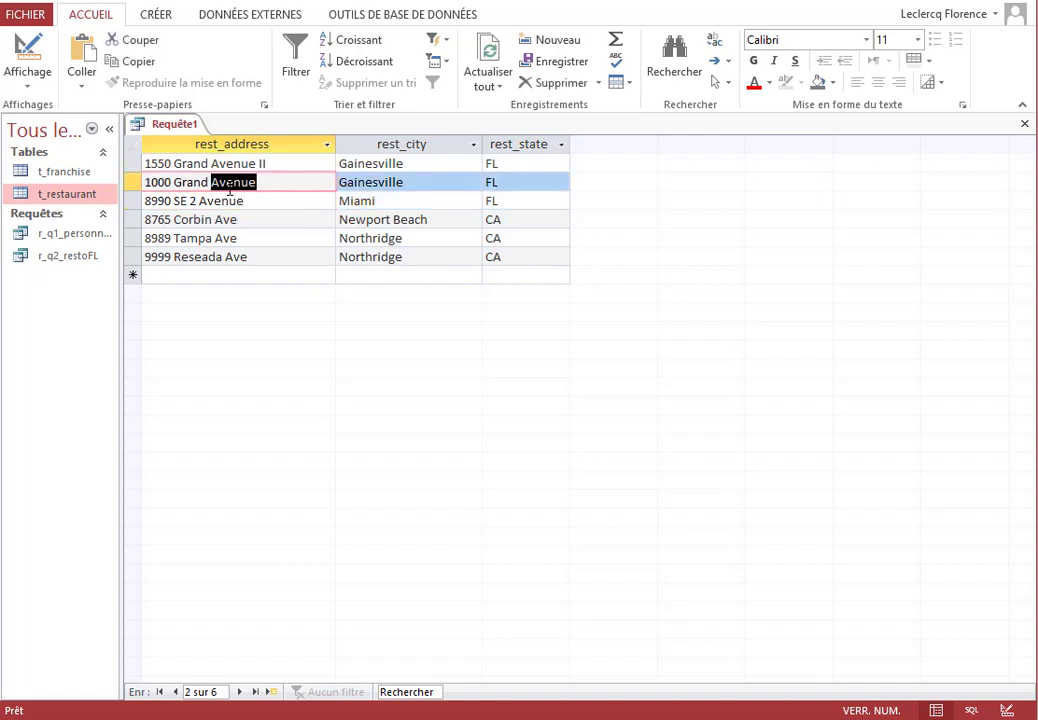
left_click(259, 221)
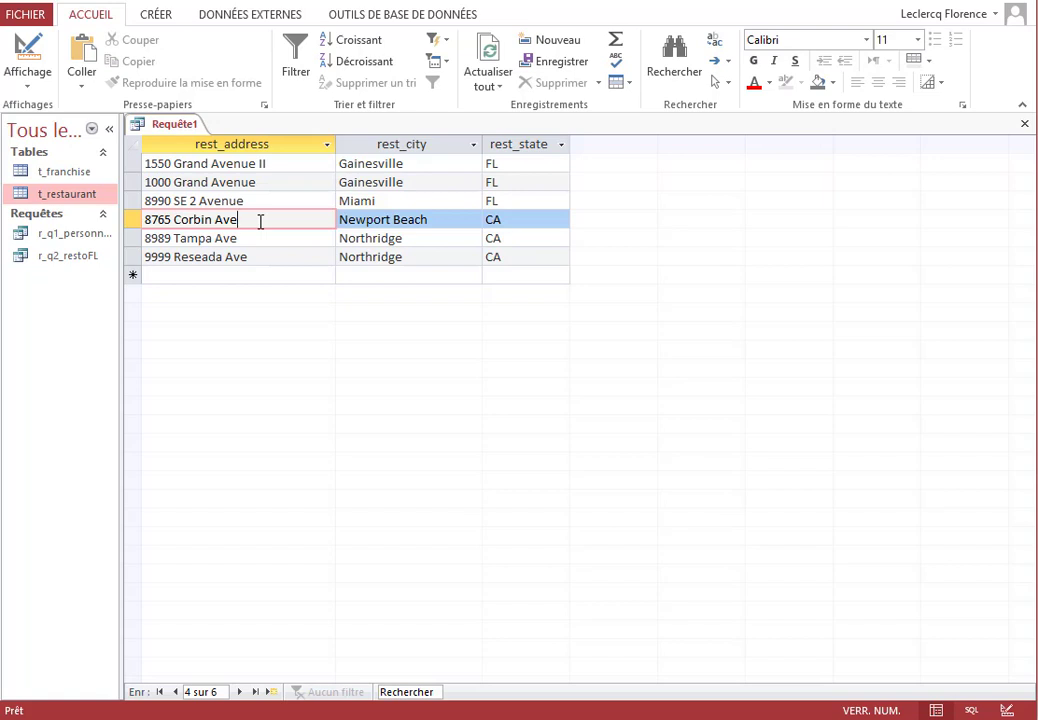
Return to design mode, add the criterion FL on rest_state alongside the address criterion and run the query
right_click(170, 126)
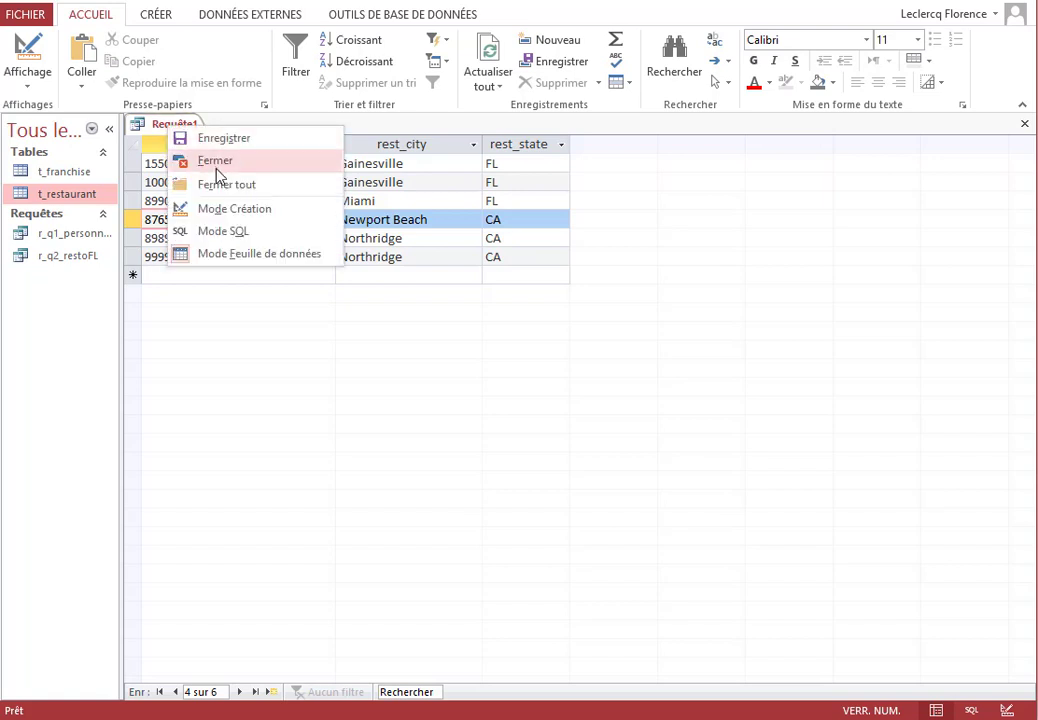
left_click(231, 219)
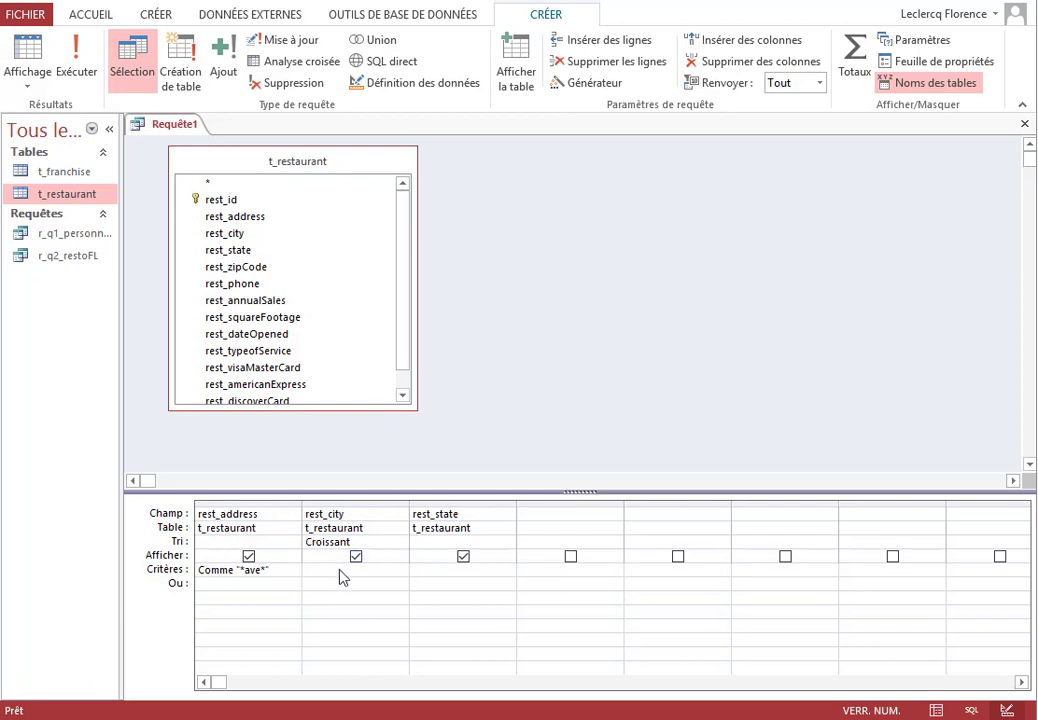
left_click(434, 574)
type("FL")
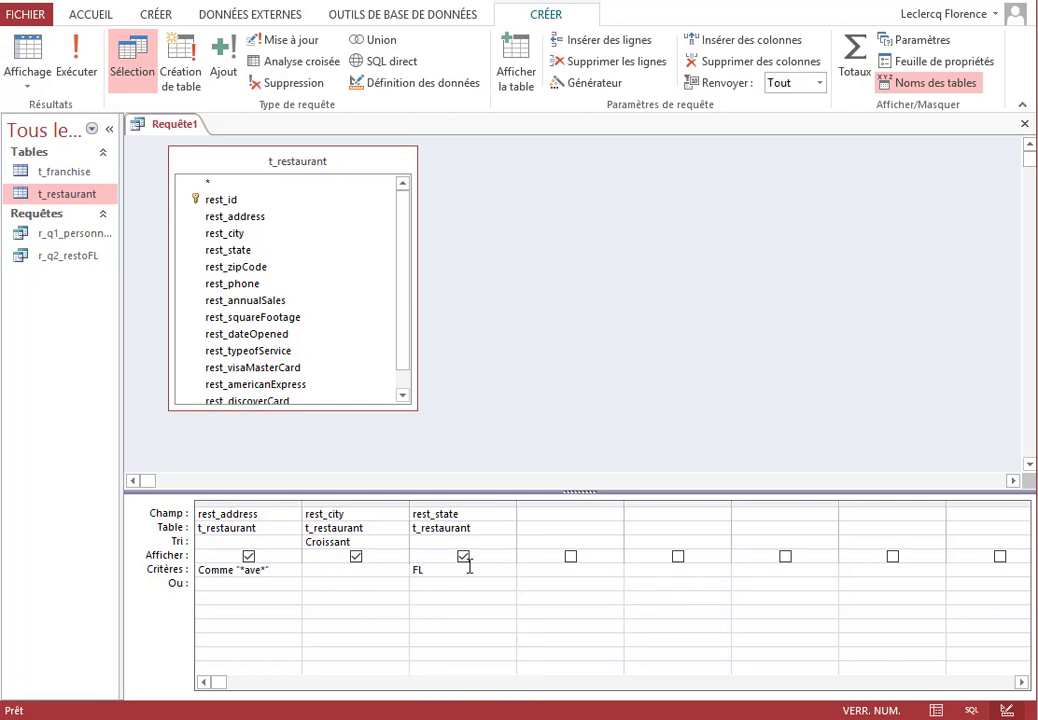
key("Tab")
left_click(82, 32)
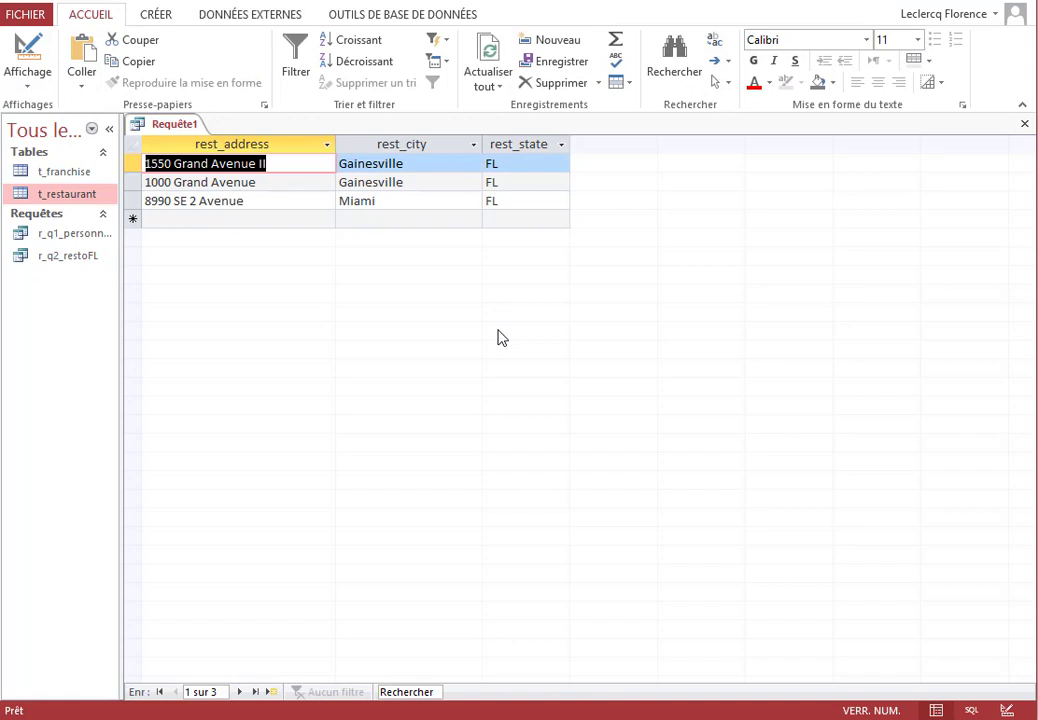
Save the query of Florida restaurants located on avenues as r_q3_restoAveFL
right_click(165, 129)
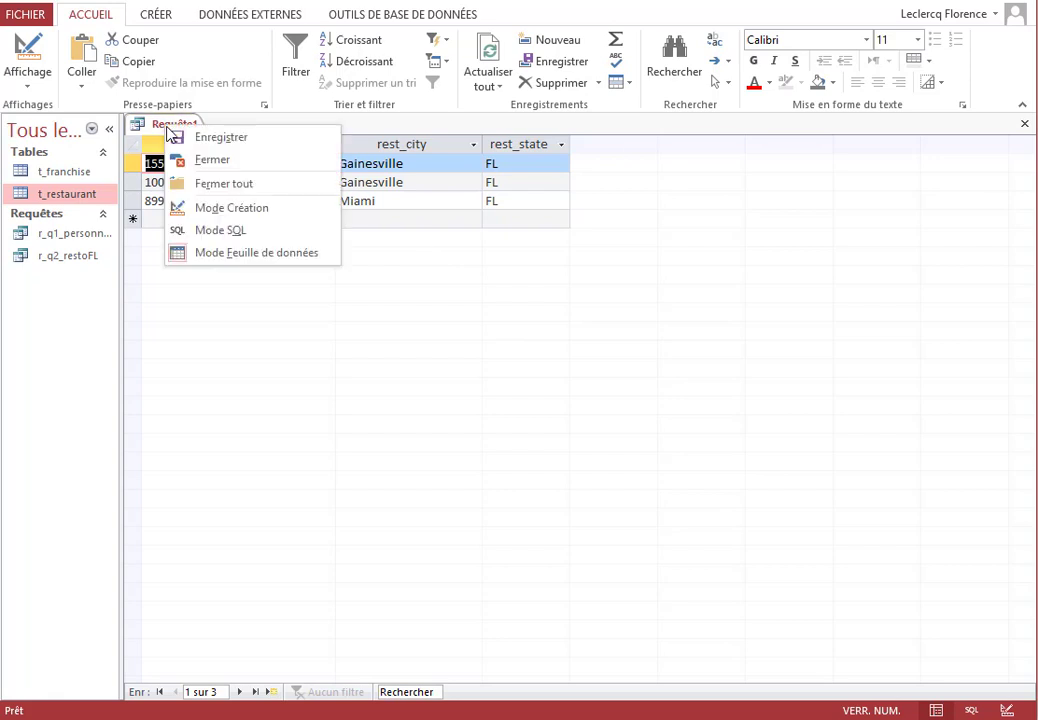
left_click(240, 138)
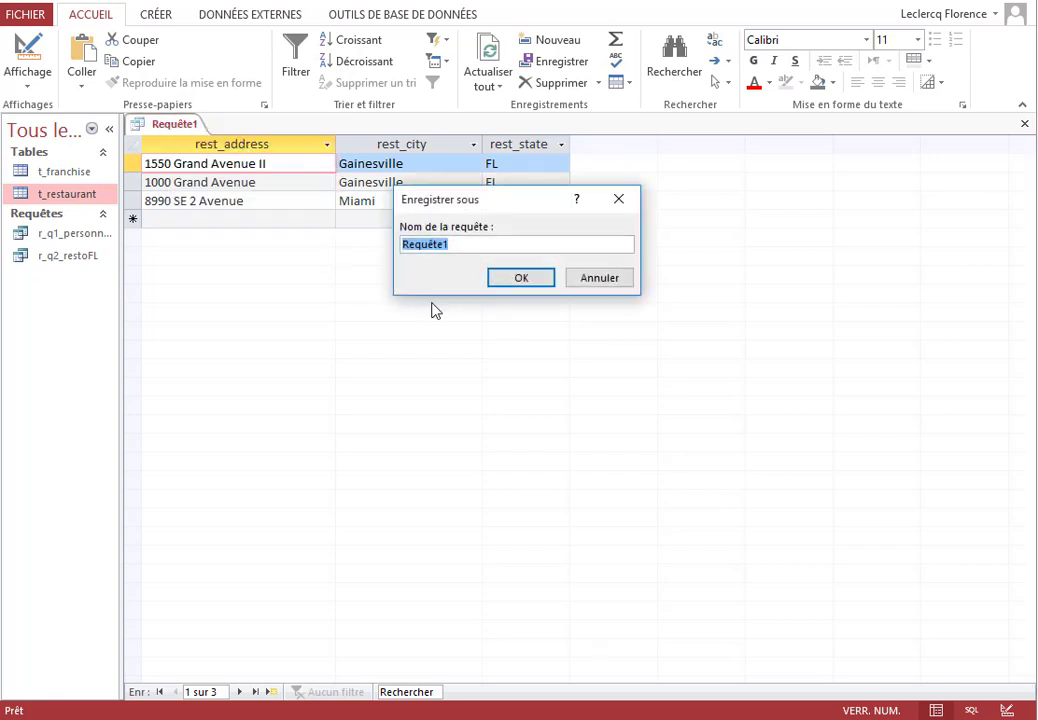
type("r_q3_restoAve")
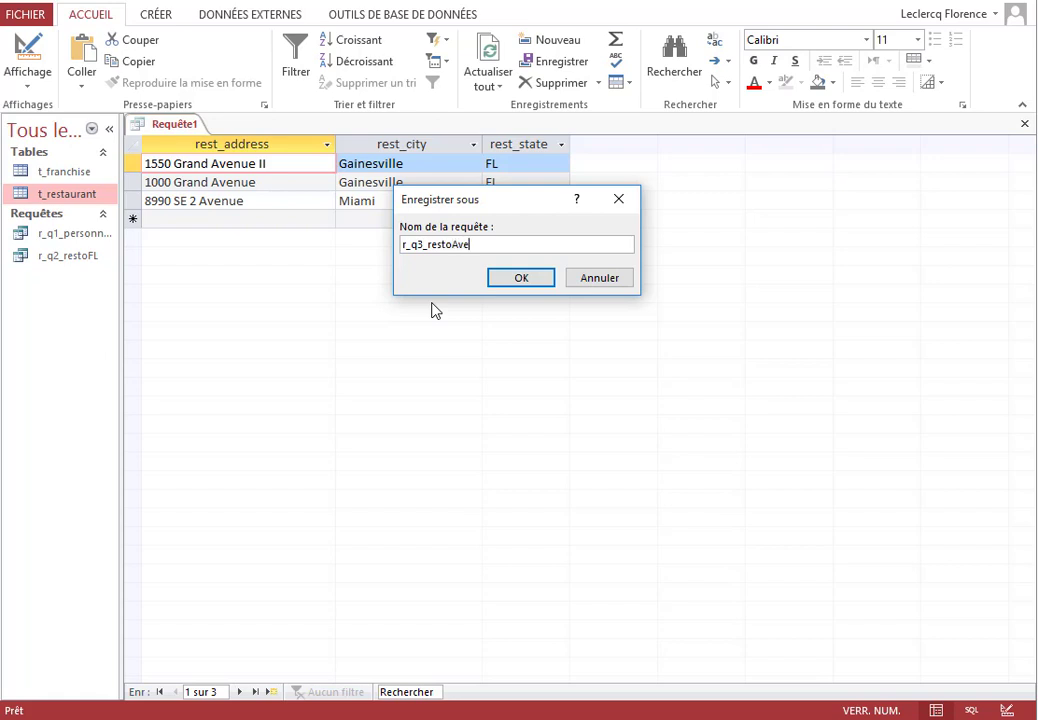
type("Fl")
type("L")
left_click(531, 285)
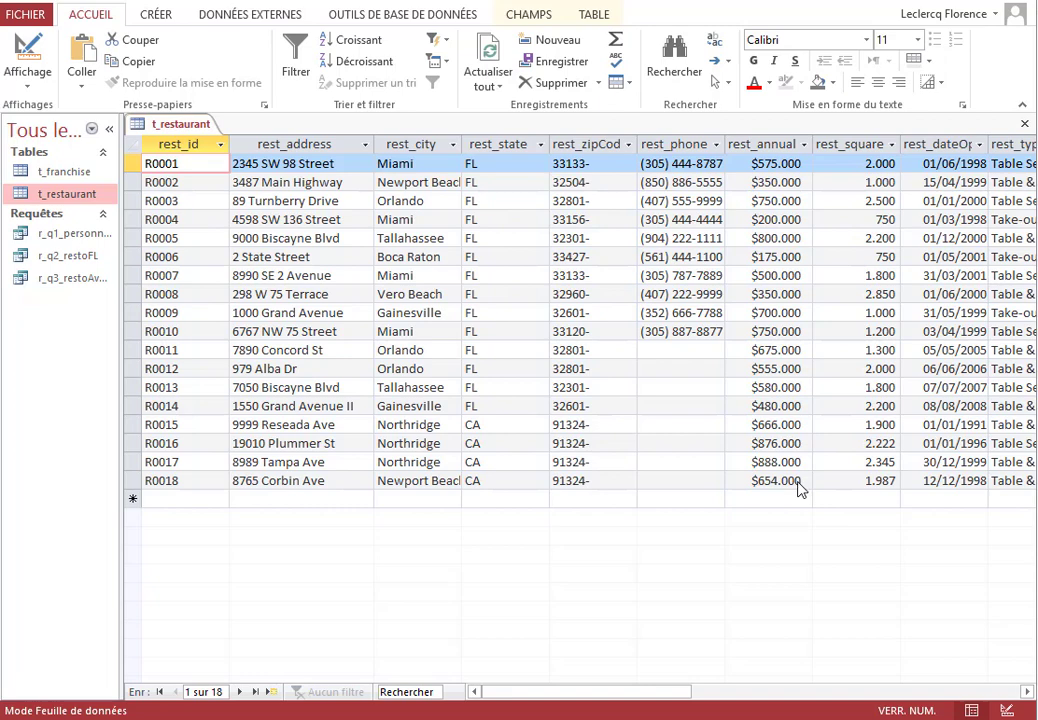
Close the t_restaurant datasheet and create a new design-mode query containing the t_restaurant table
right_click(190, 126)
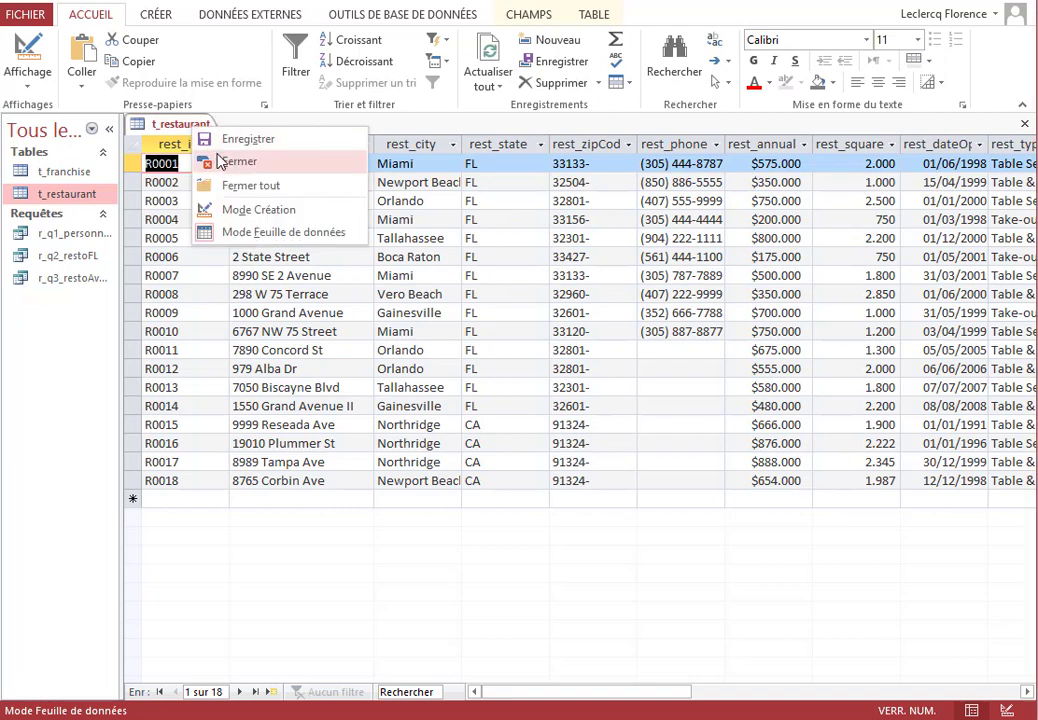
left_click(221, 163)
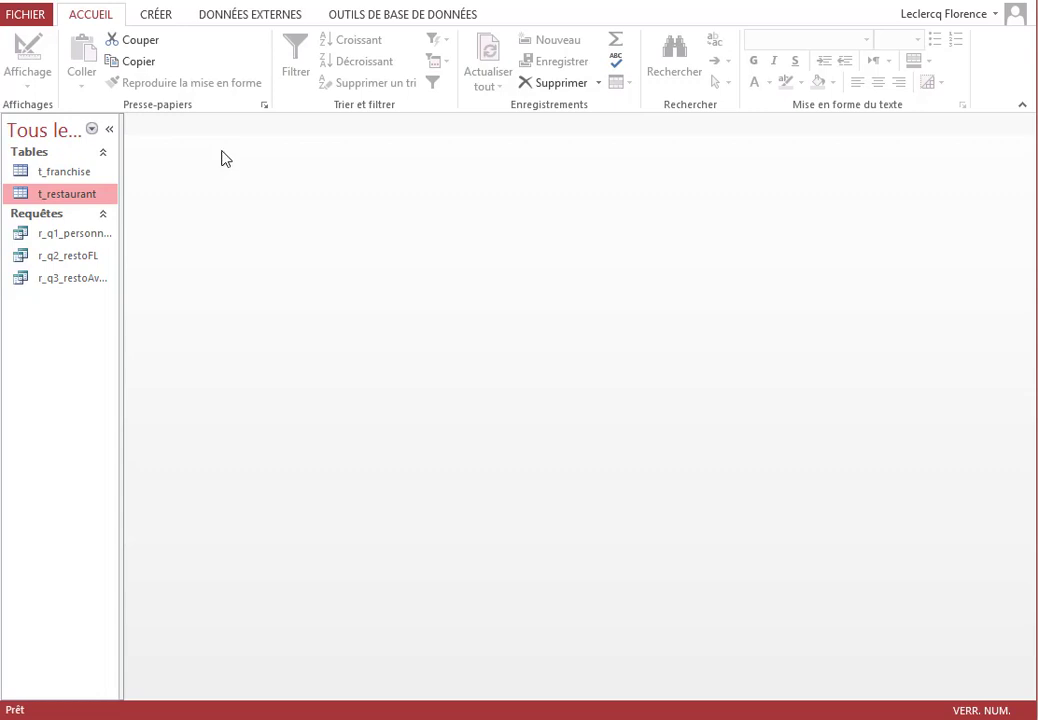
left_click(158, 20)
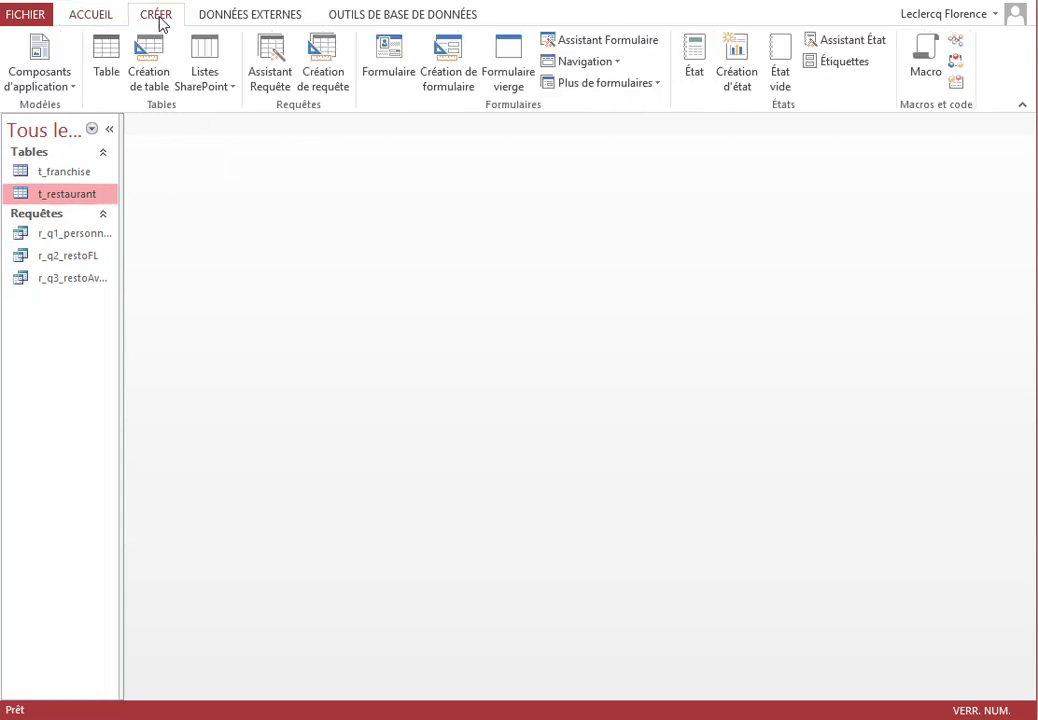
left_click(337, 72)
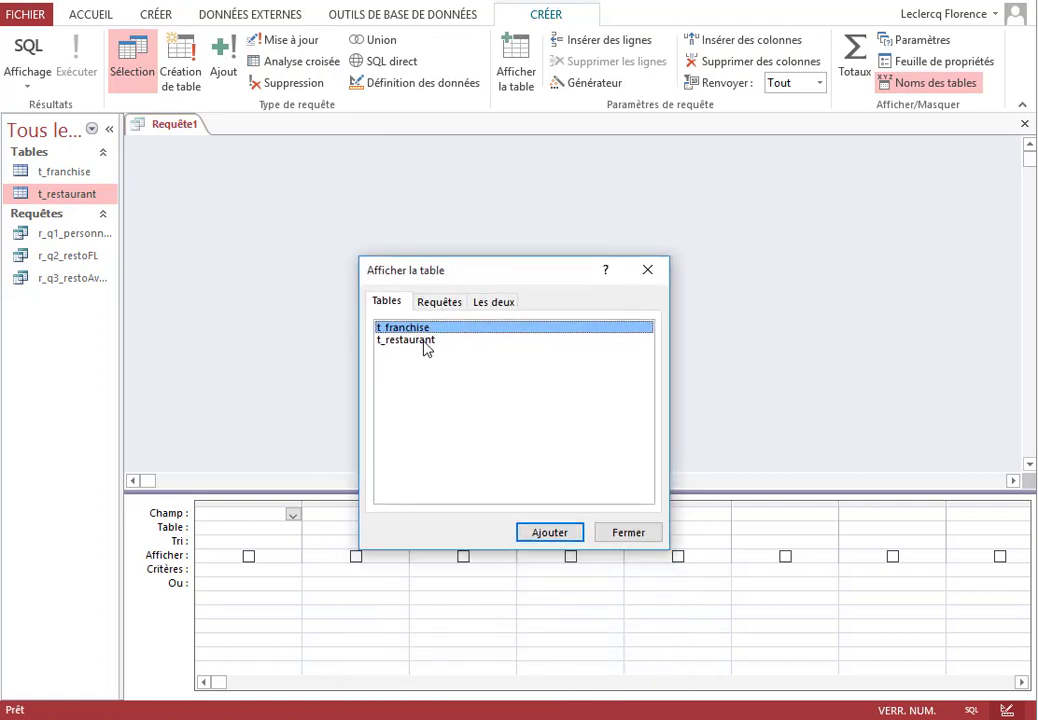
double_click(424, 343)
left_click(629, 533)
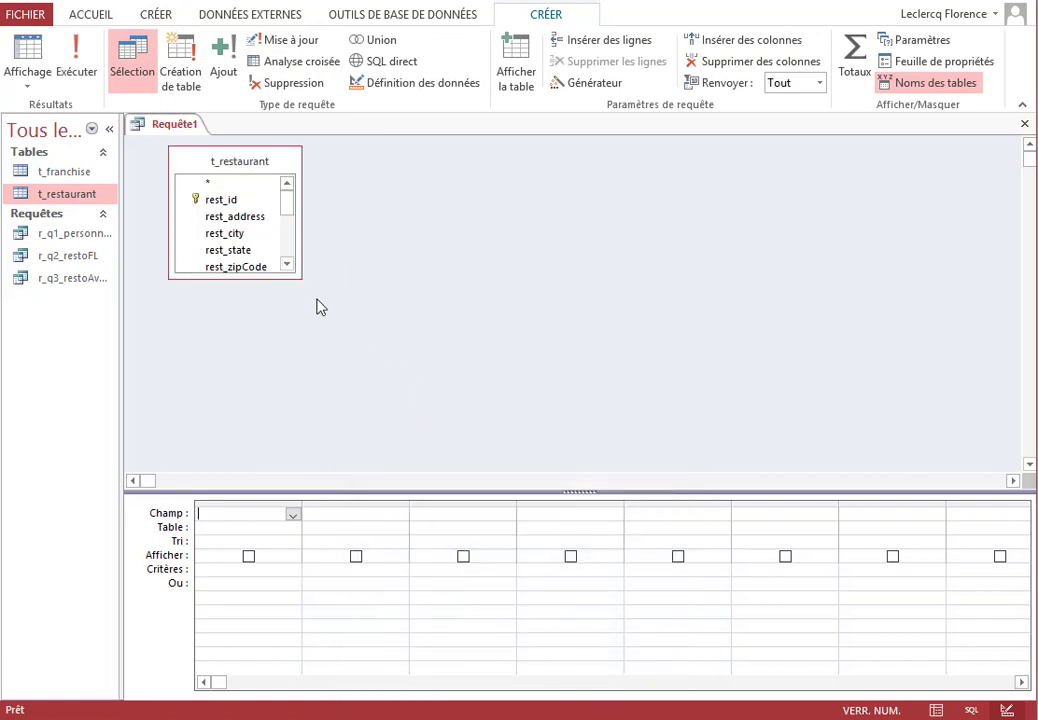
Enlarge the t_restaurant field list and add rest_address, rest_city, rest_state and rest_annualSales to the query grid
left_click_drag(300, 276, 393, 347)
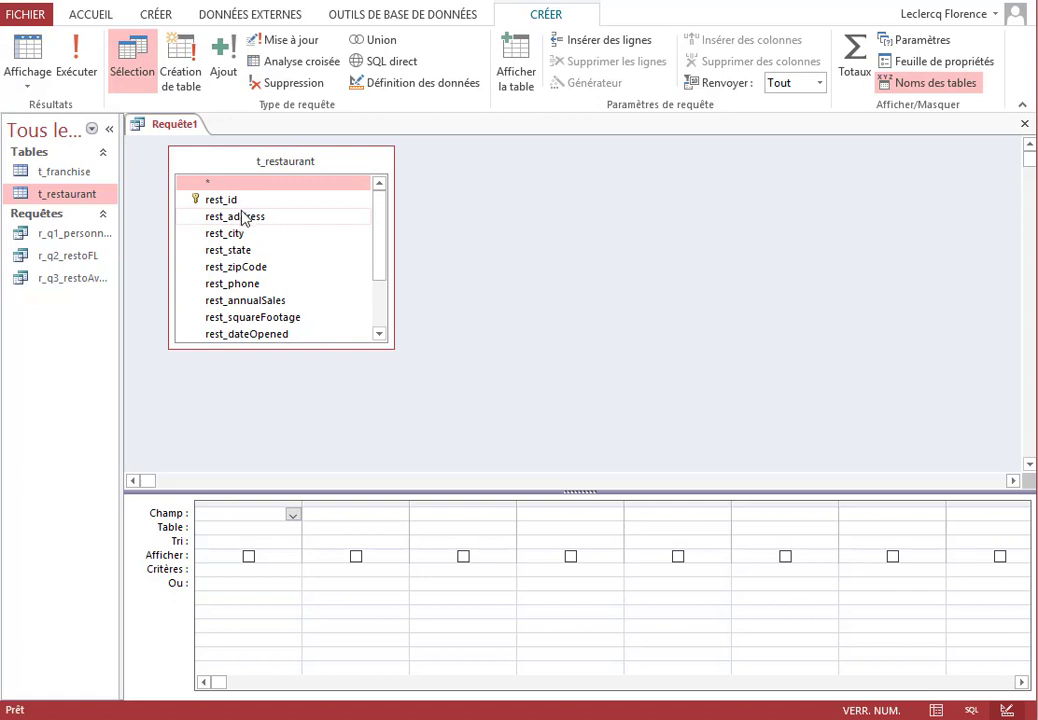
double_click(244, 218)
left_click(238, 234)
double_click(237, 236)
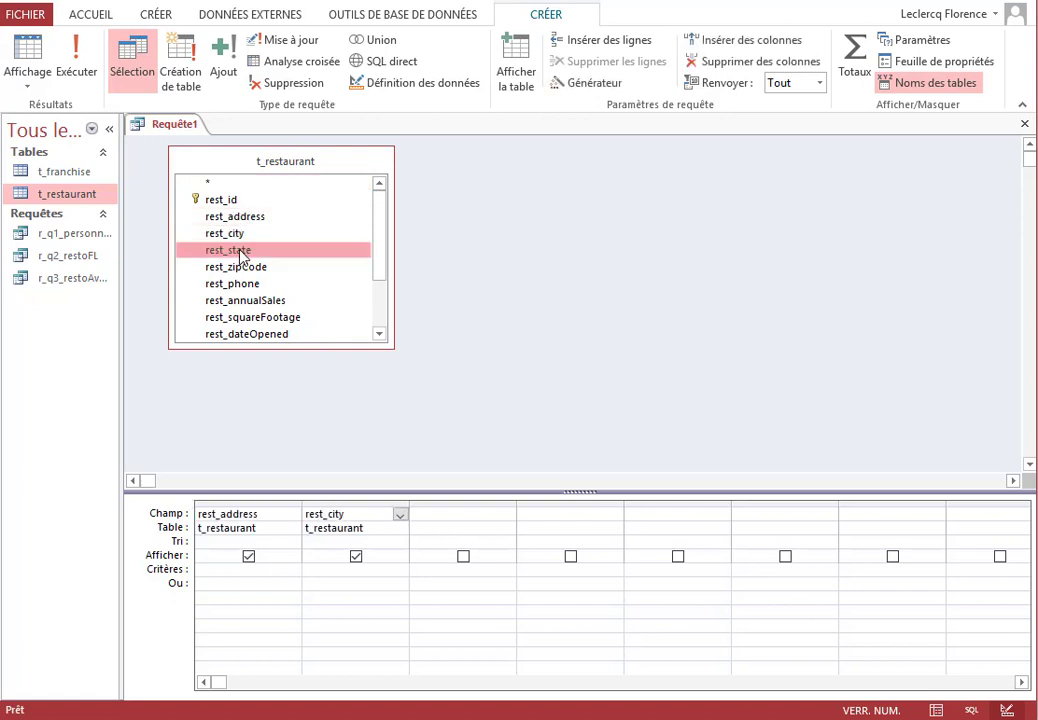
double_click(232, 251)
double_click(252, 301)
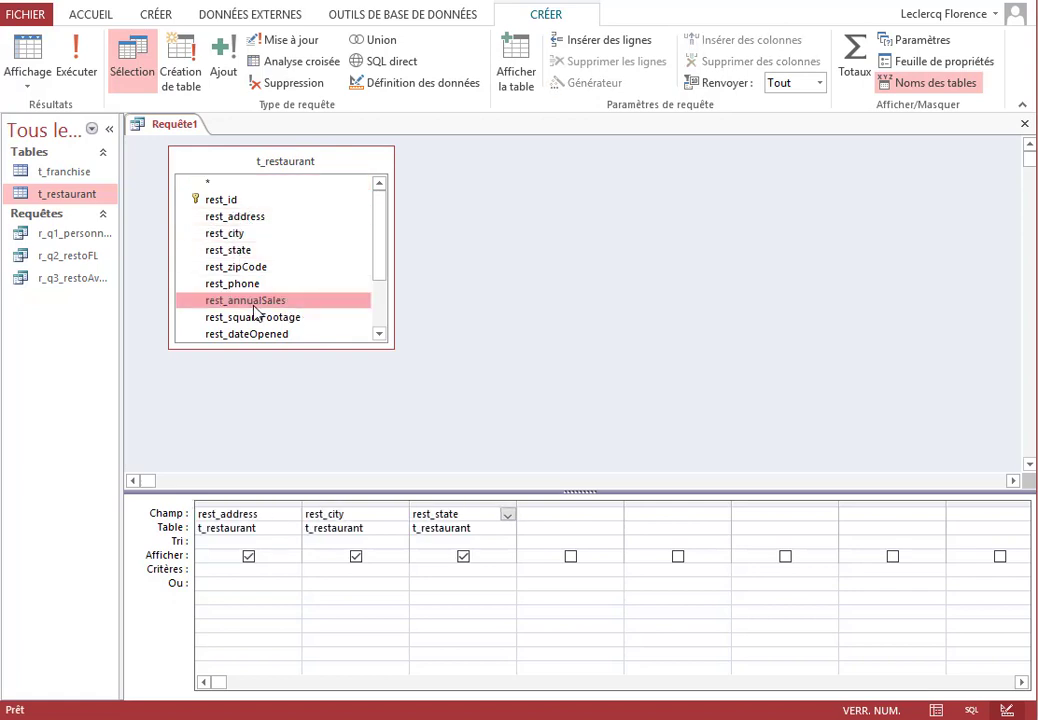
Set the criterion >500000 on rest_annualSales and run the query
left_click(534, 568)
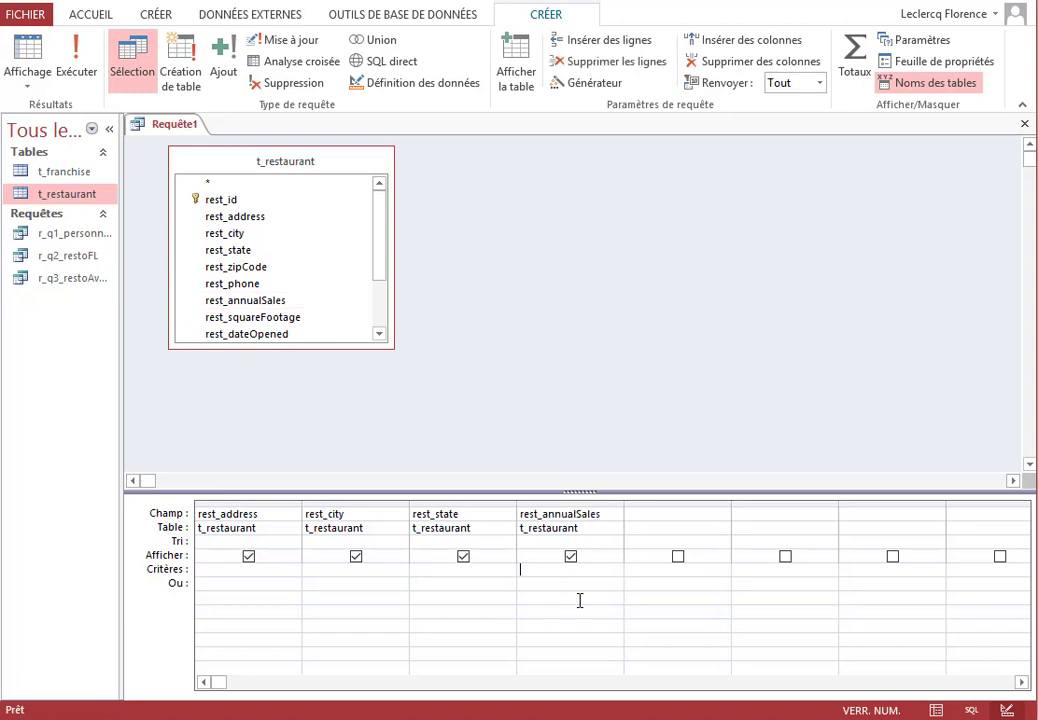
type(">500000")
left_click(68, 68)
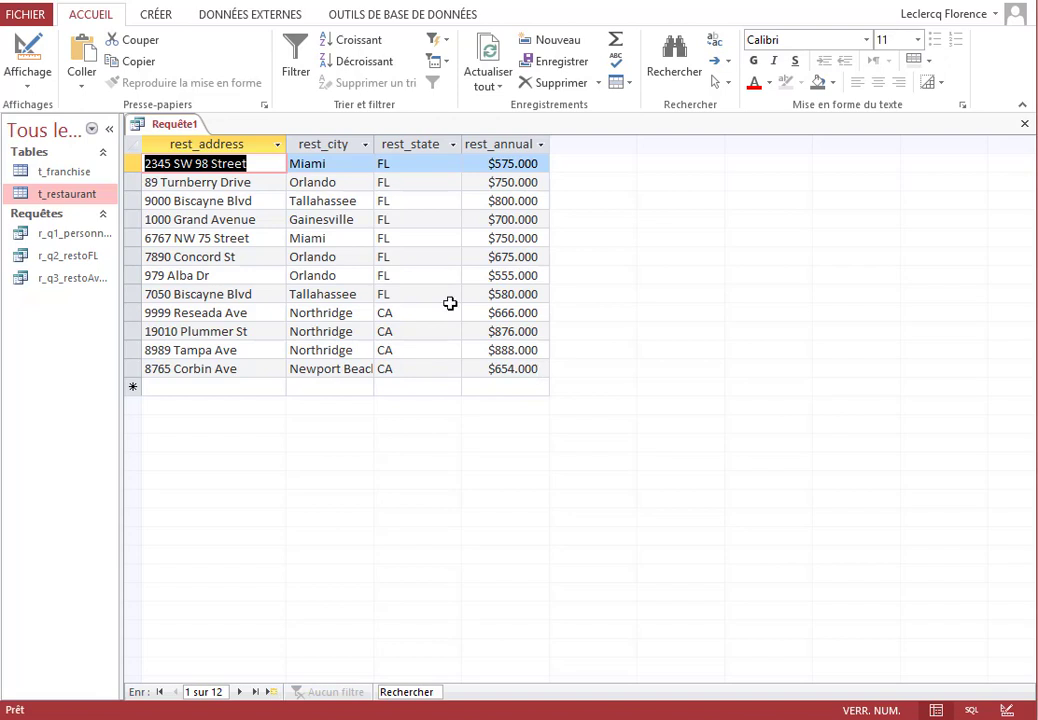
Return to design mode, sort rest_annualSales in ascending order (Croissant) and run the query
right_click(160, 125)
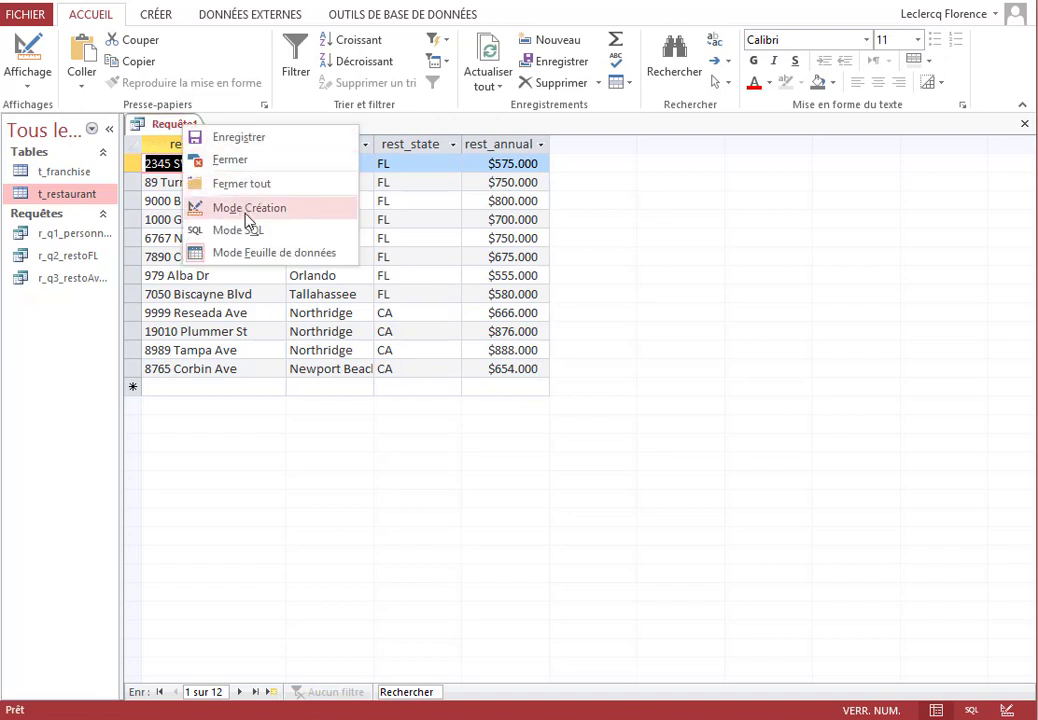
left_click(247, 208)
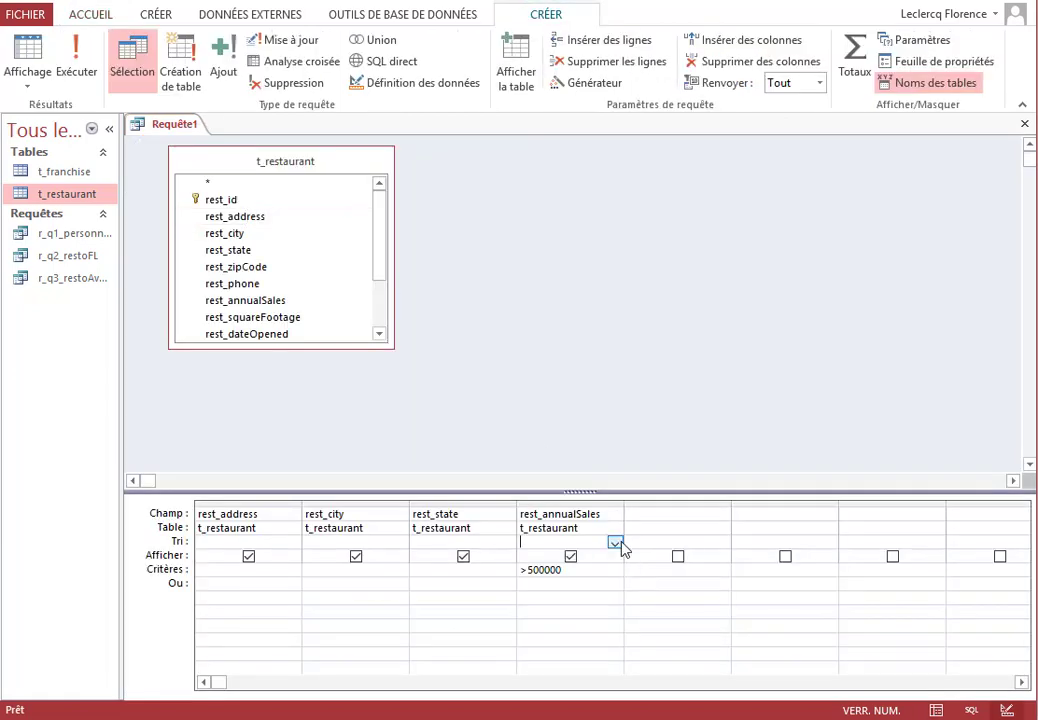
left_click(615, 542)
left_click(590, 556)
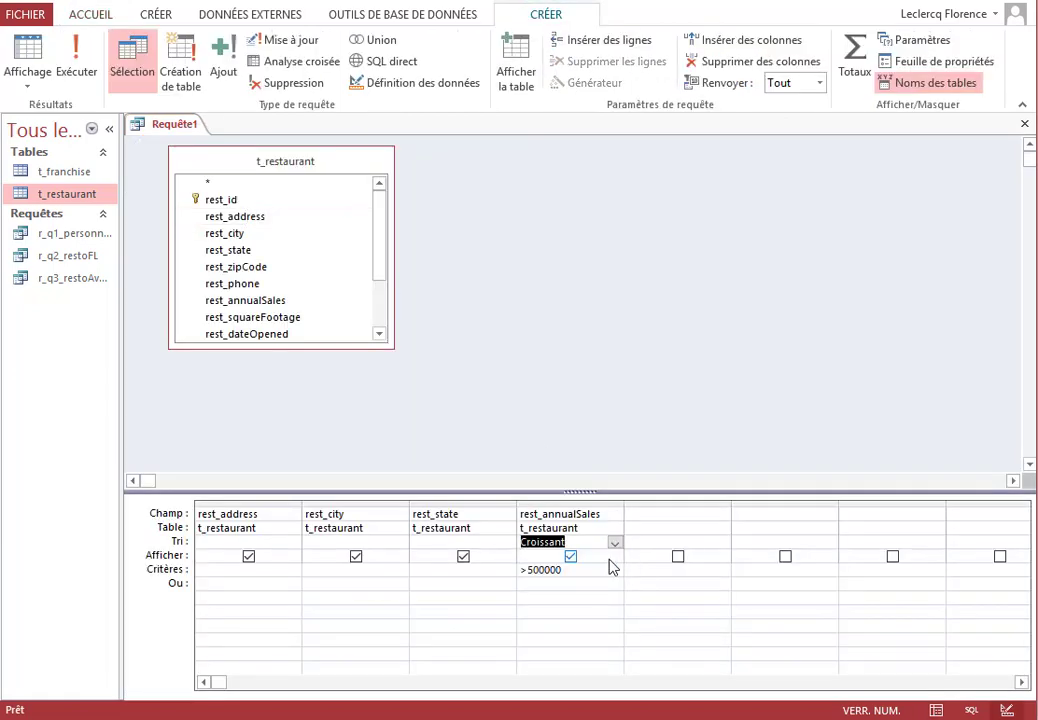
left_click(89, 72)
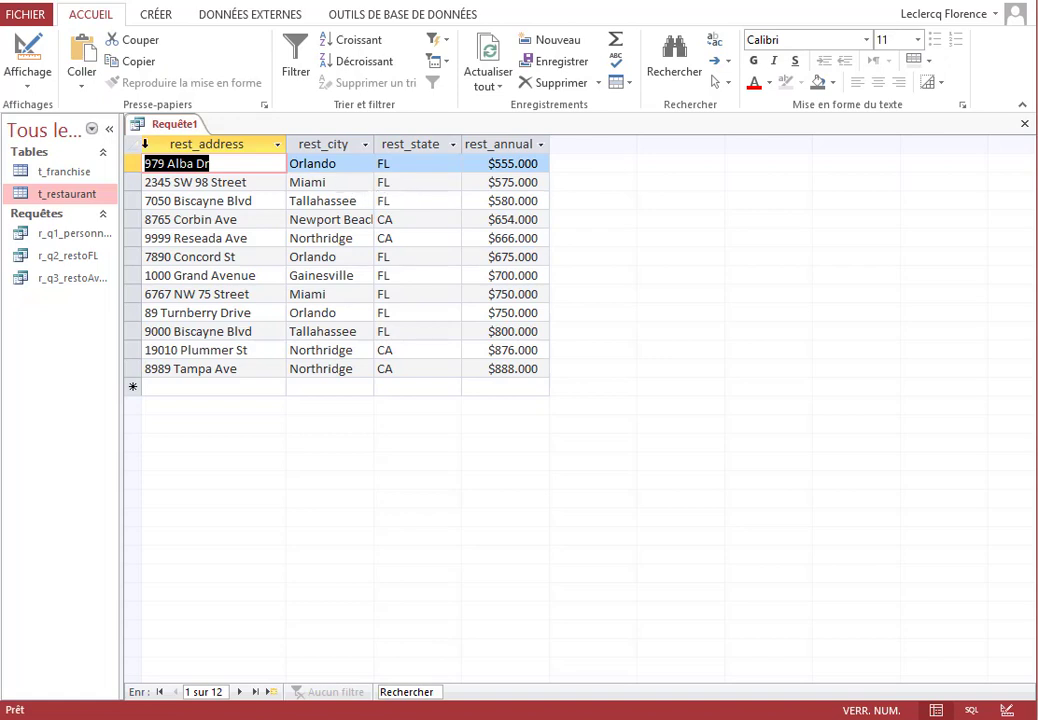
Return to design mode, change the rest_annualSales criterion to <500000 and run the query
right_click(157, 133)
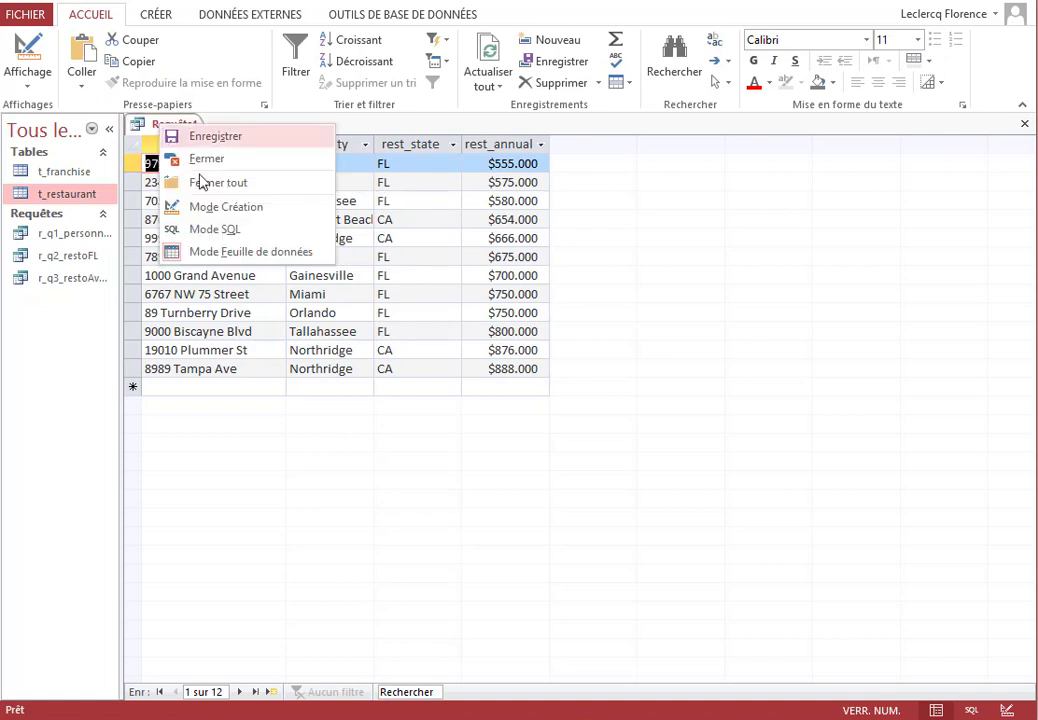
left_click(222, 207)
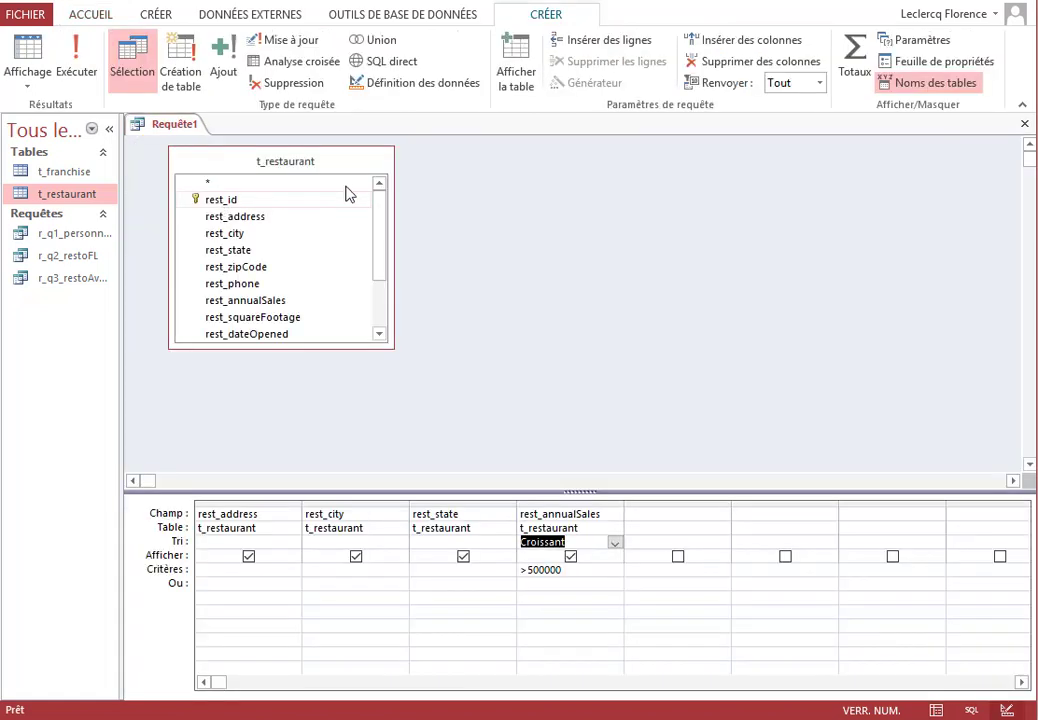
left_click(527, 570)
key("BackSpace")
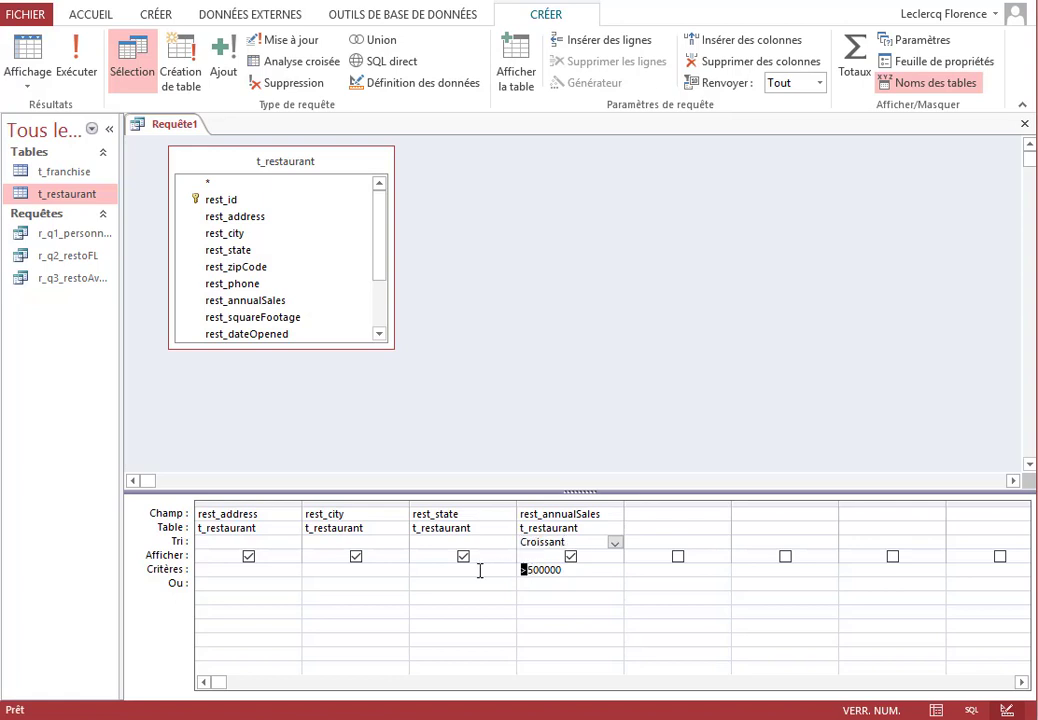
type("<")
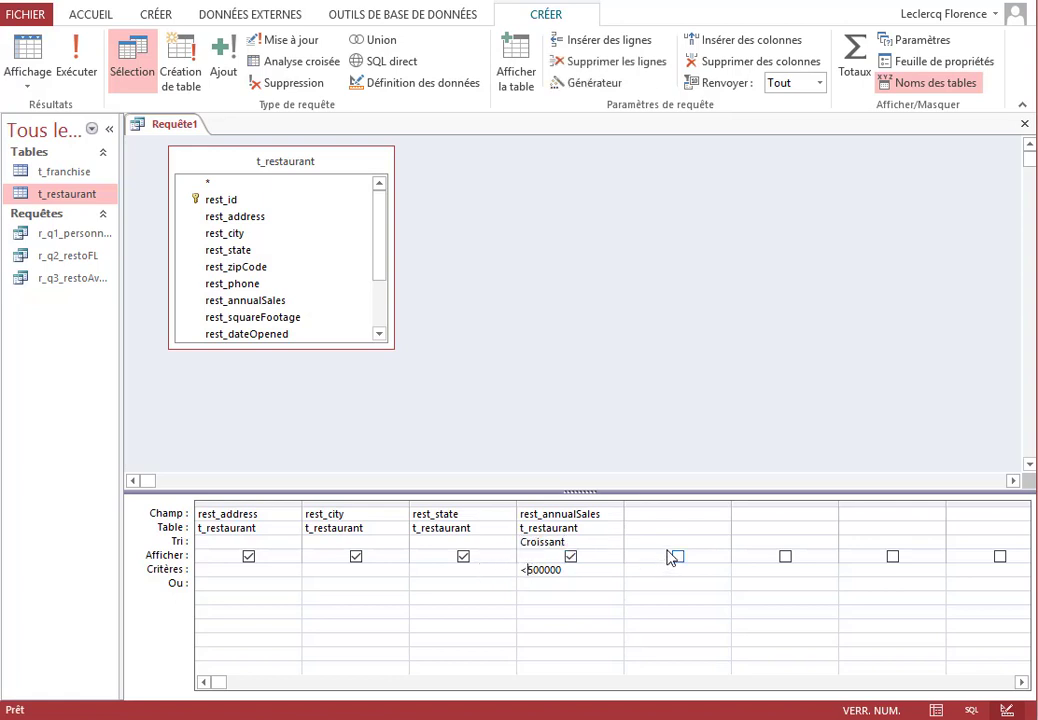
left_click(78, 72)
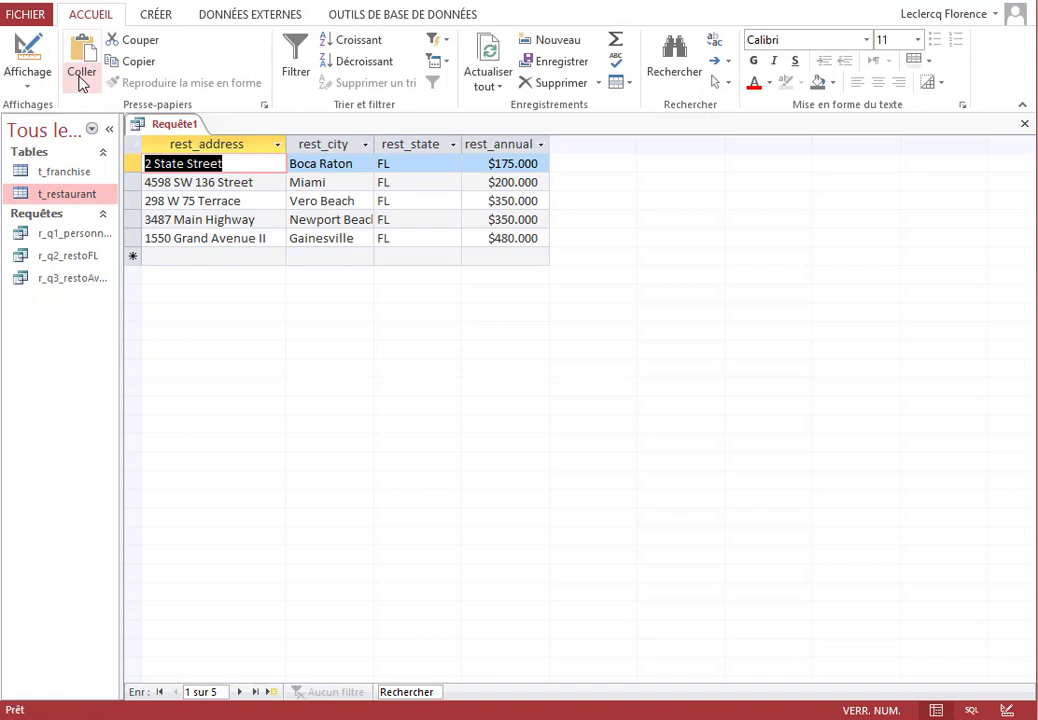
Change the rest_annualSales criterion to <=500000 in design mode, run the query and check the upper boundary value in the results
right_click(193, 127)
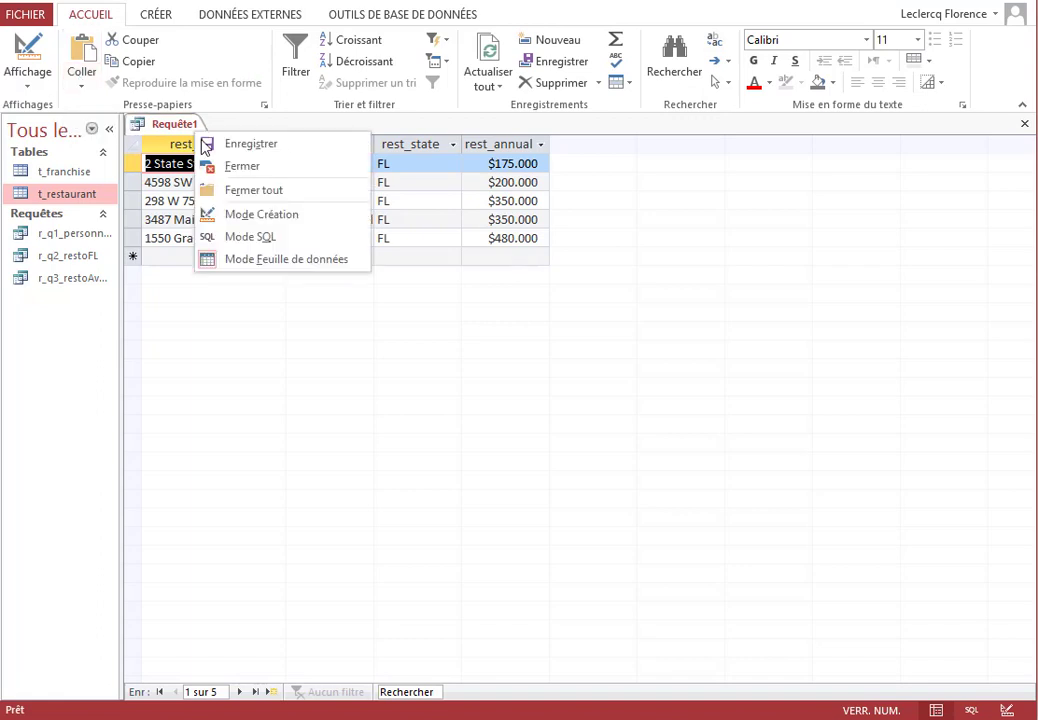
left_click(257, 216)
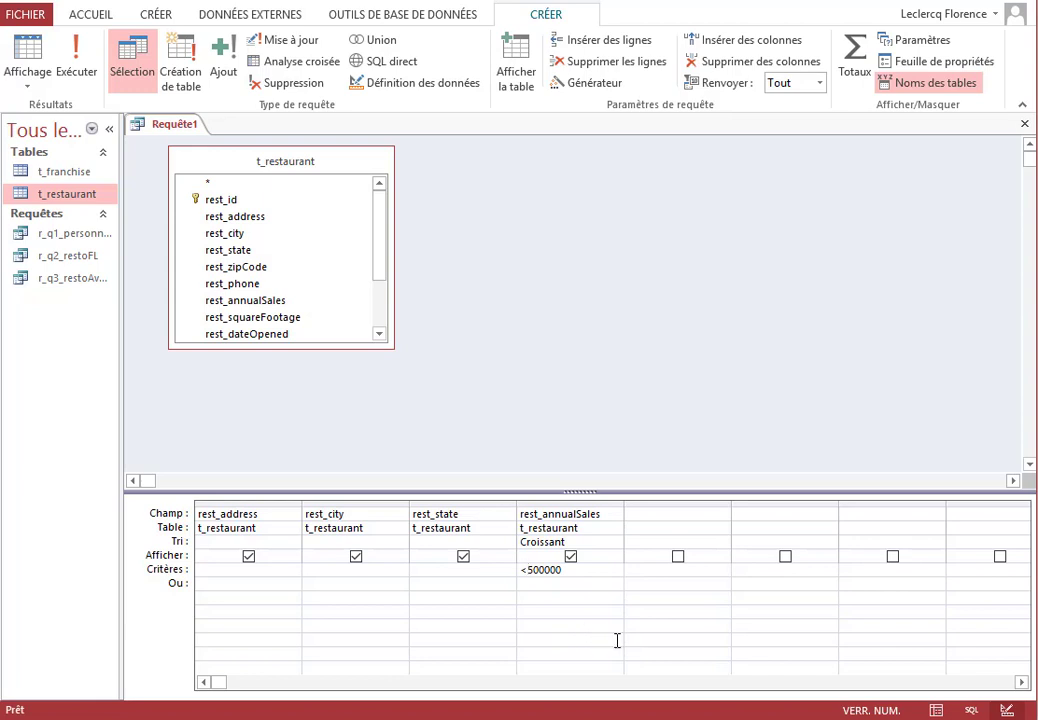
type("=")
left_click(77, 66)
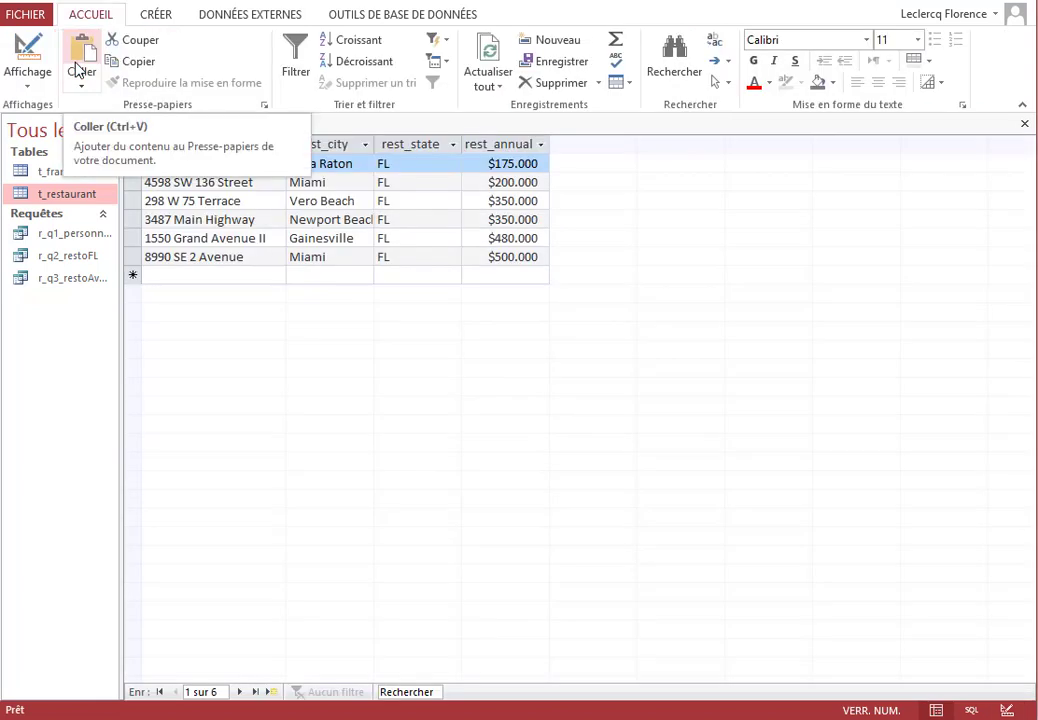
left_click(500, 257)
left_click_drag(500, 257, 547, 257)
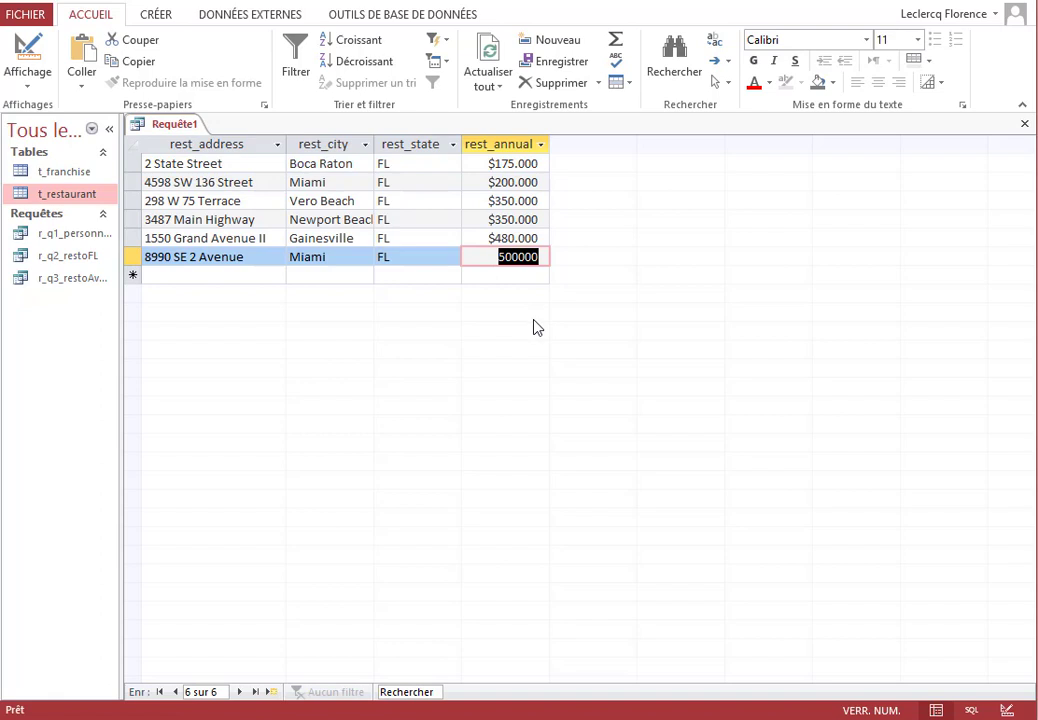
Change the rest_annualSales criterion to >=500000 in design mode, run the query and check the lower boundary value in the results
right_click(170, 124)
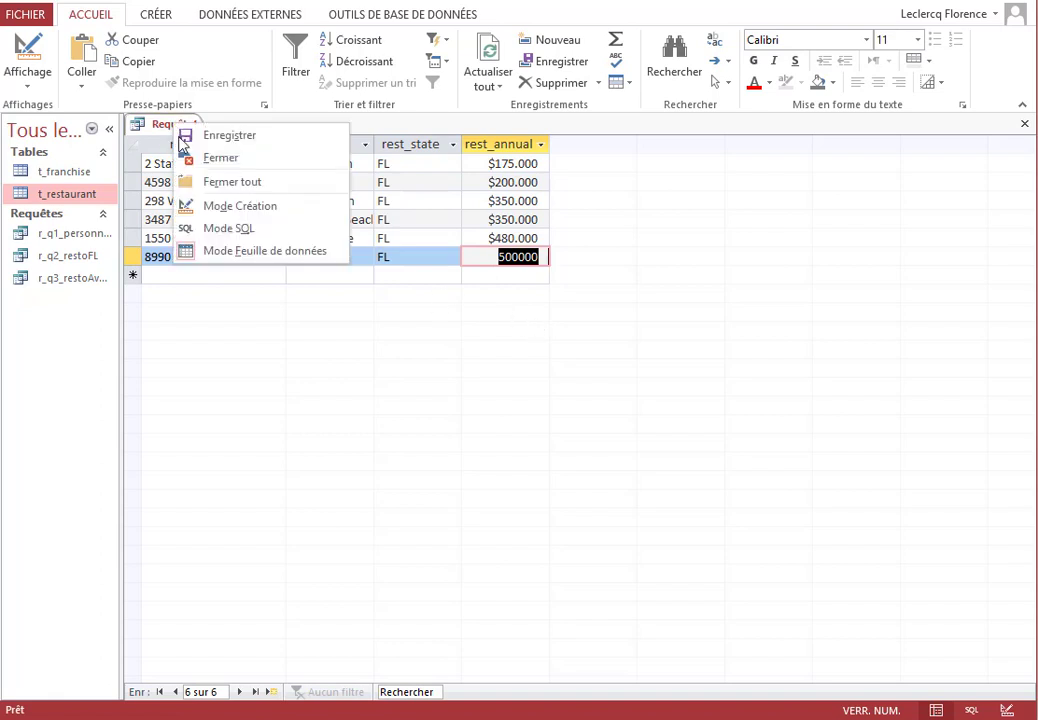
left_click(232, 207)
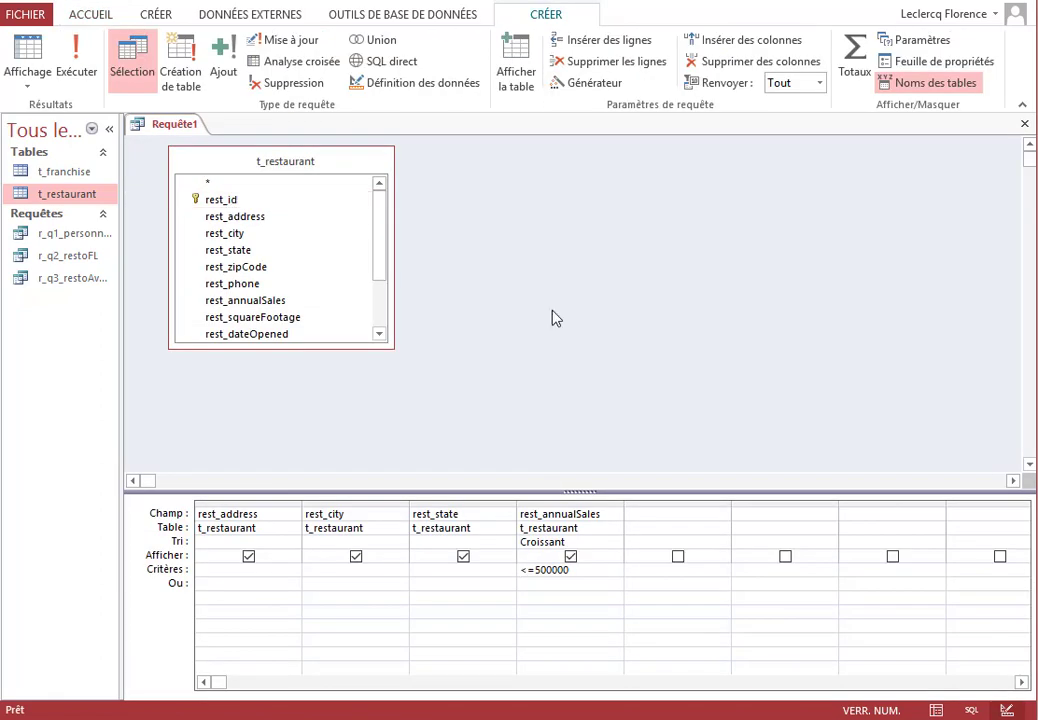
left_click_drag(528, 572, 510, 577)
type(">")
left_click(76, 68)
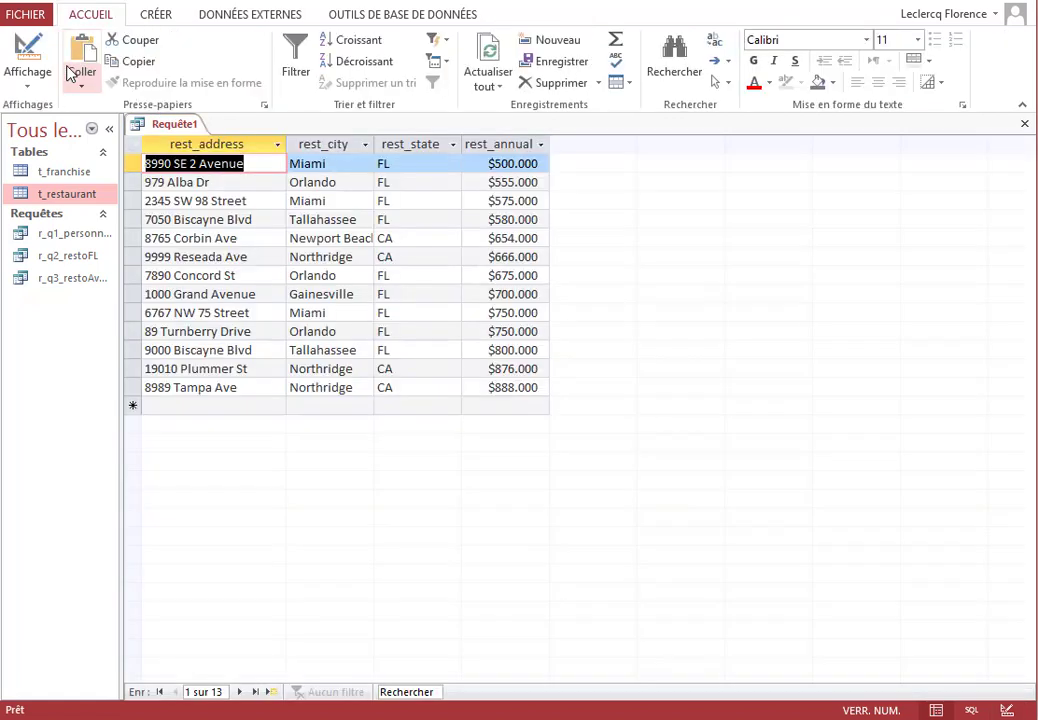
left_click(491, 170)
double_click(485, 167)
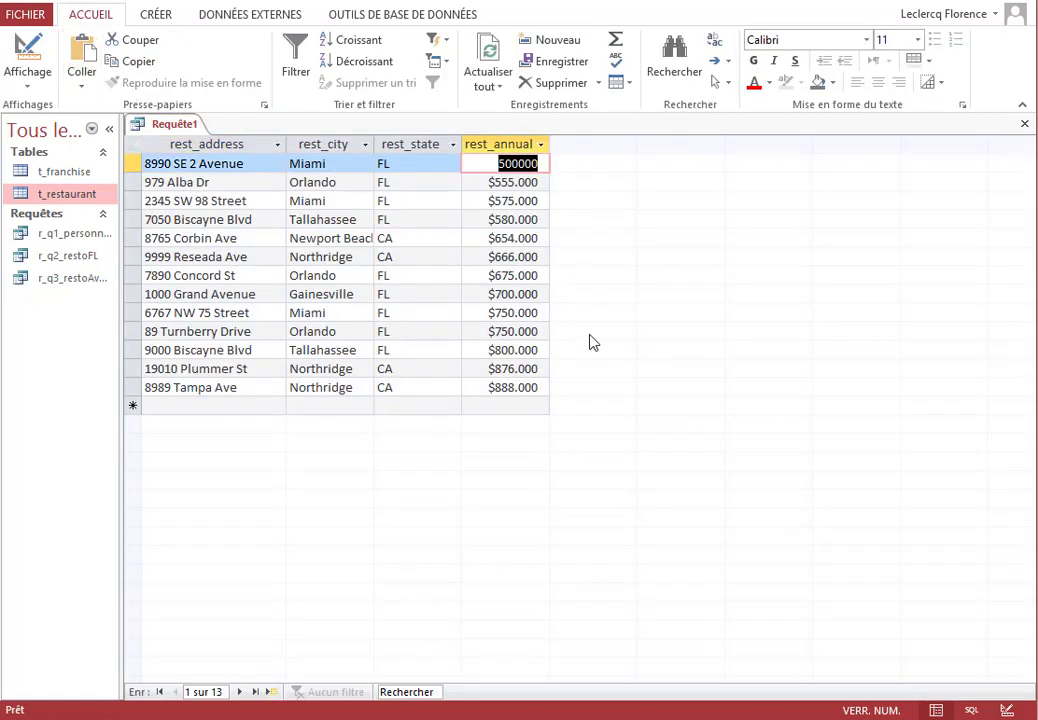
Replace the rest_annualSales criterion with Entre 500000 Et 750000, widening its column, then run the query and check both boundary values
right_click(172, 124)
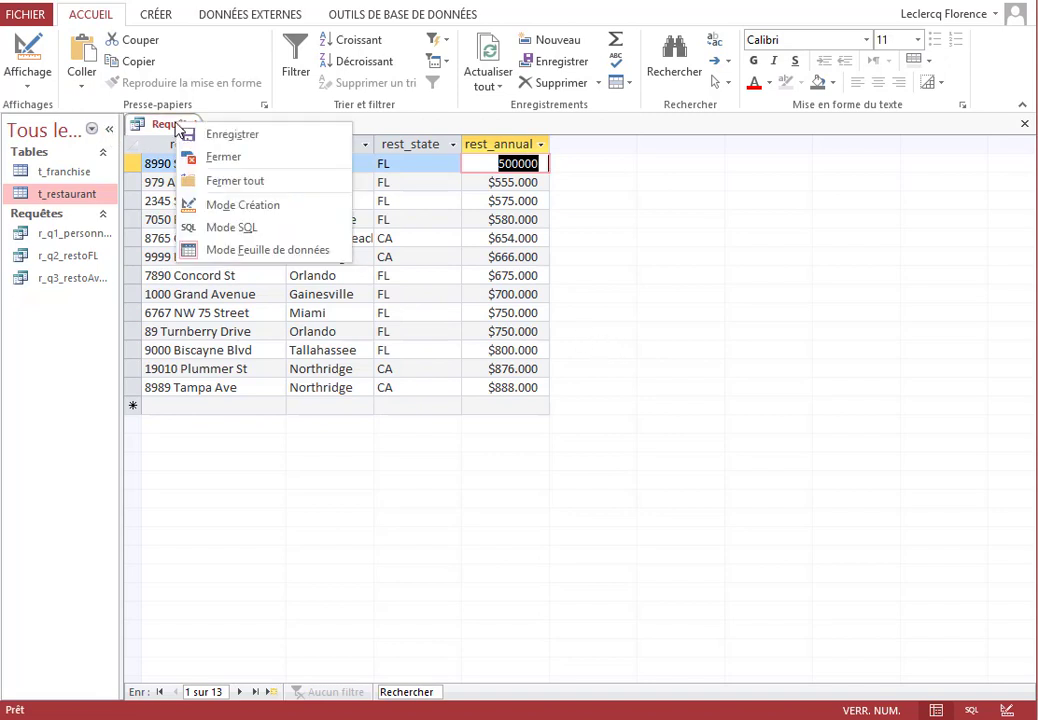
left_click(225, 204)
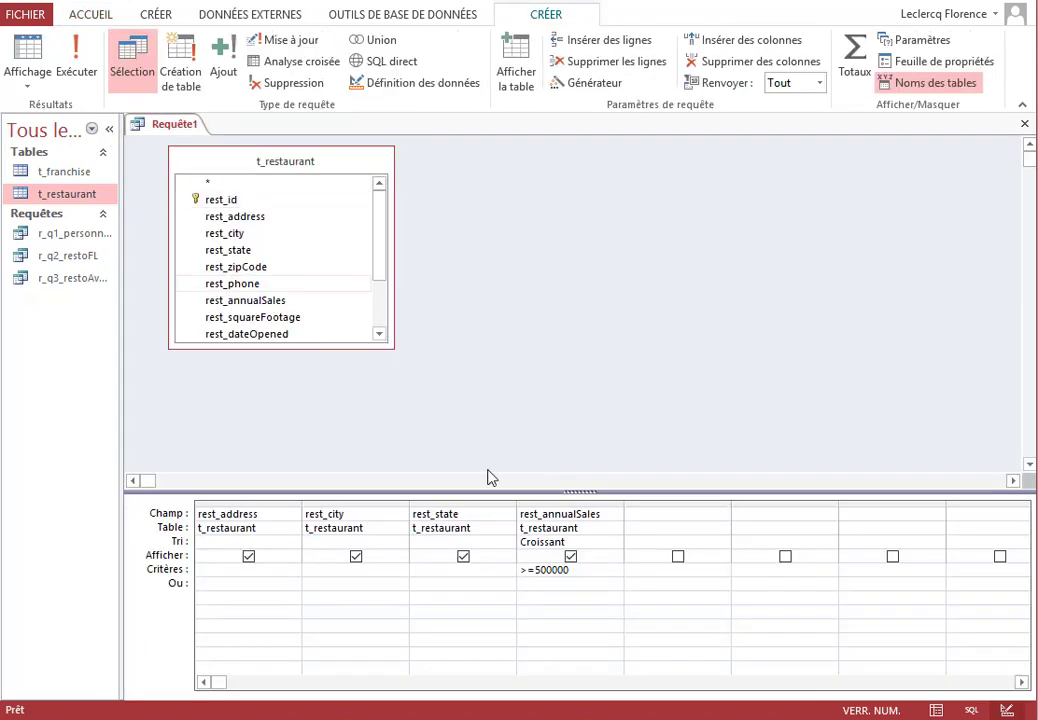
left_click_drag(584, 575, 512, 572)
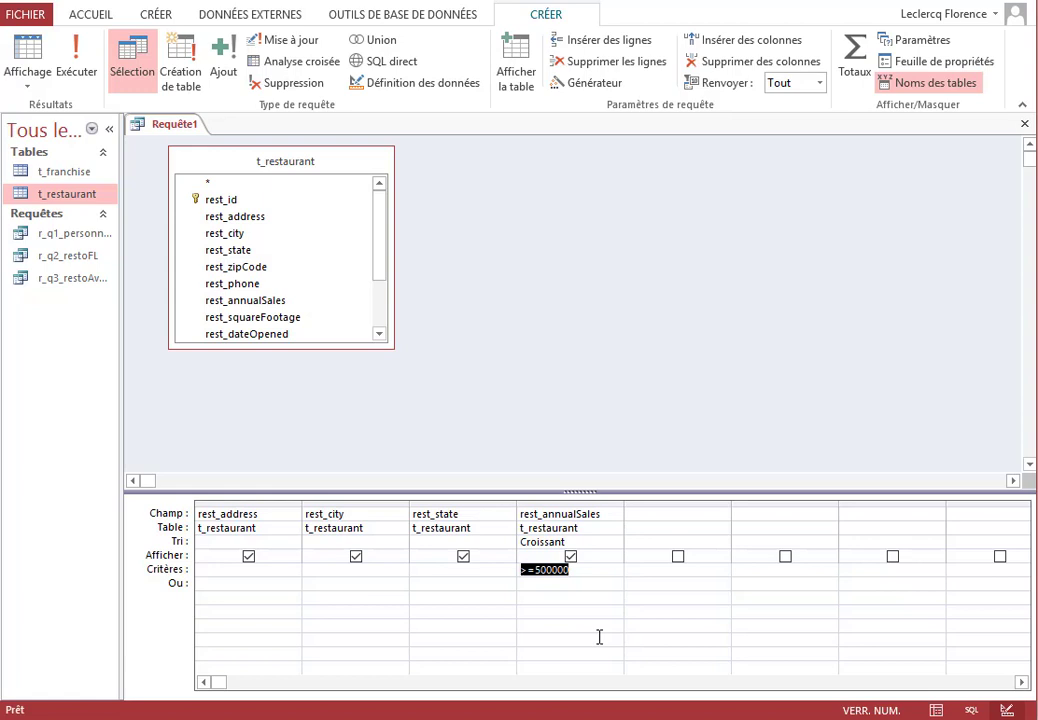
type("entre ")
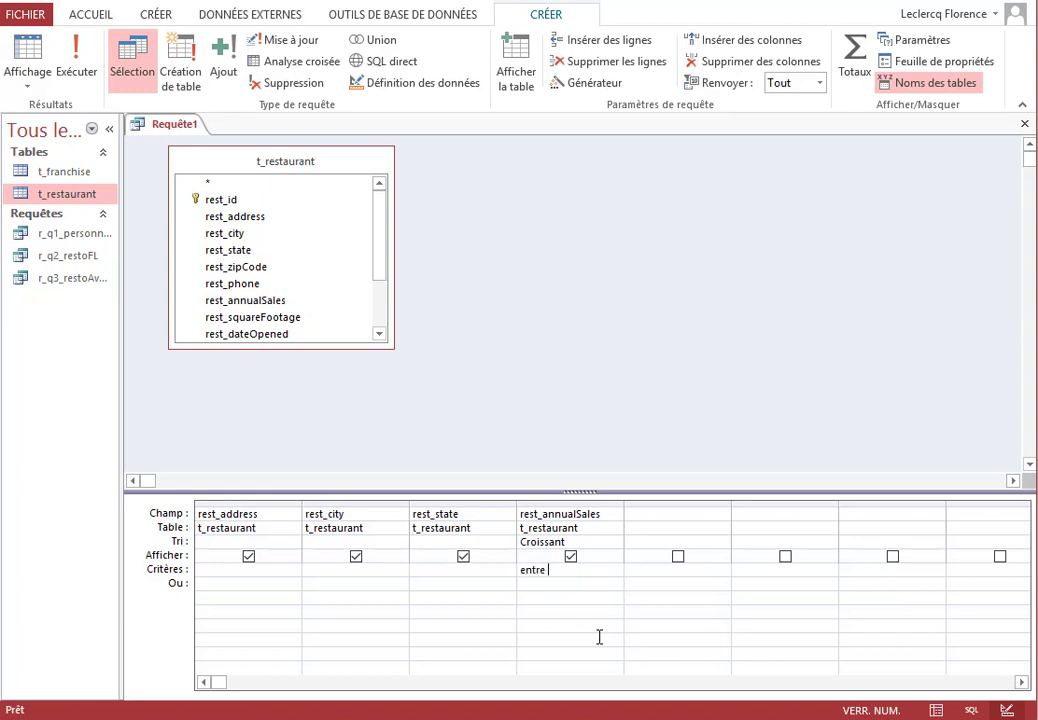
type("500000 et")
left_click_drag(623, 505, 811, 507)
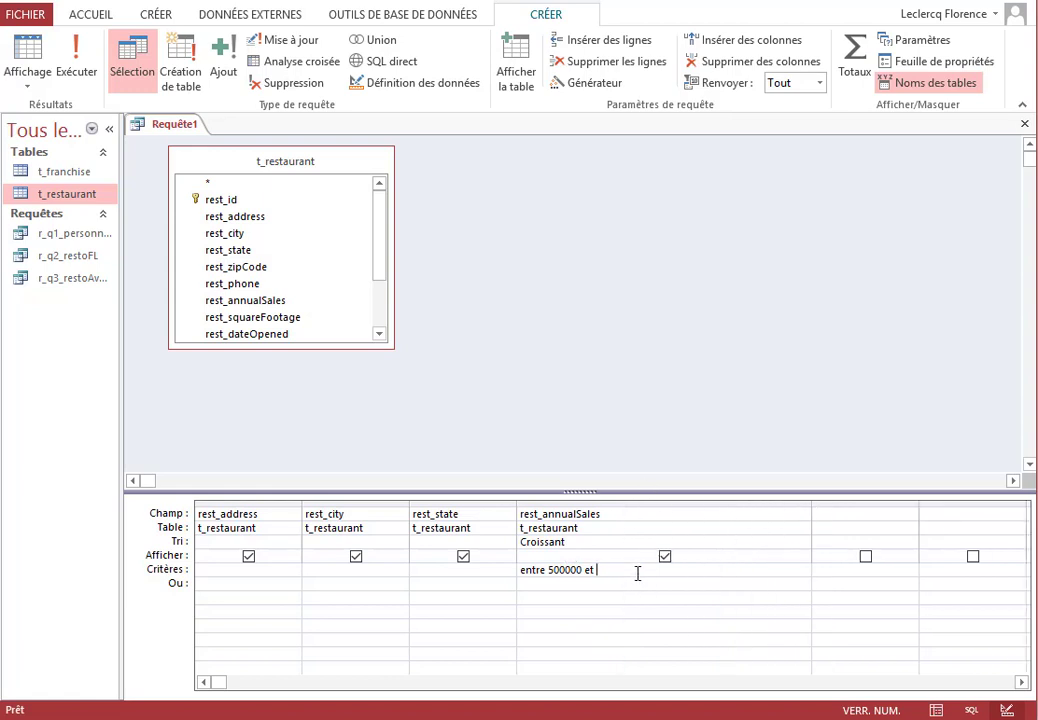
type("750000")
key("Down")
left_click(75, 65)
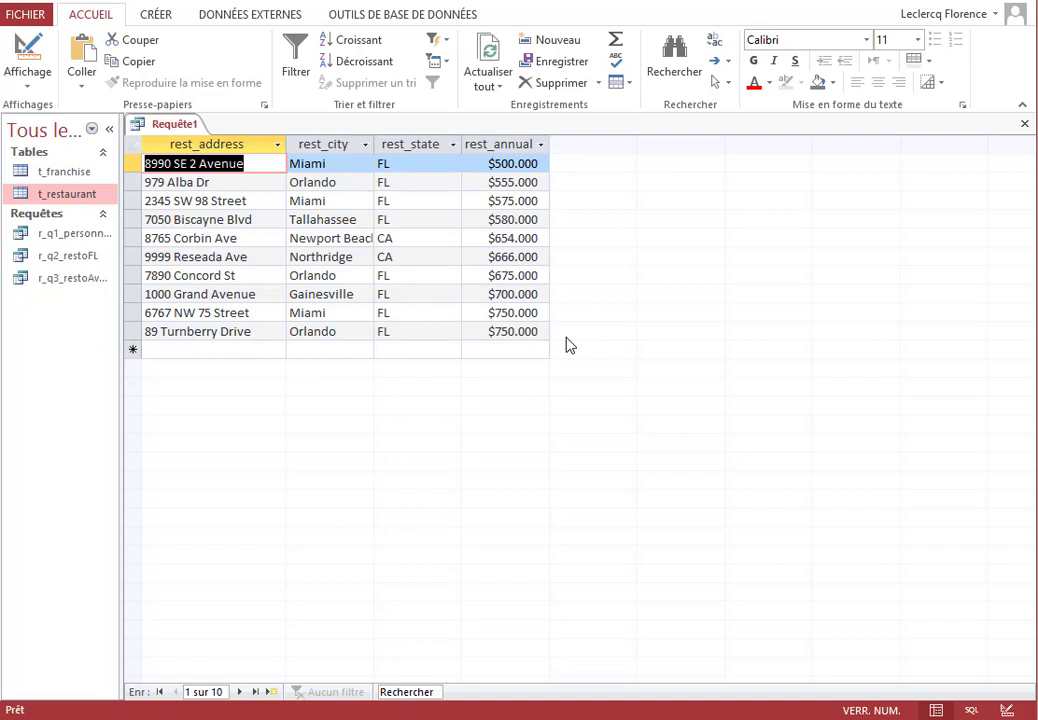
left_click(500, 163)
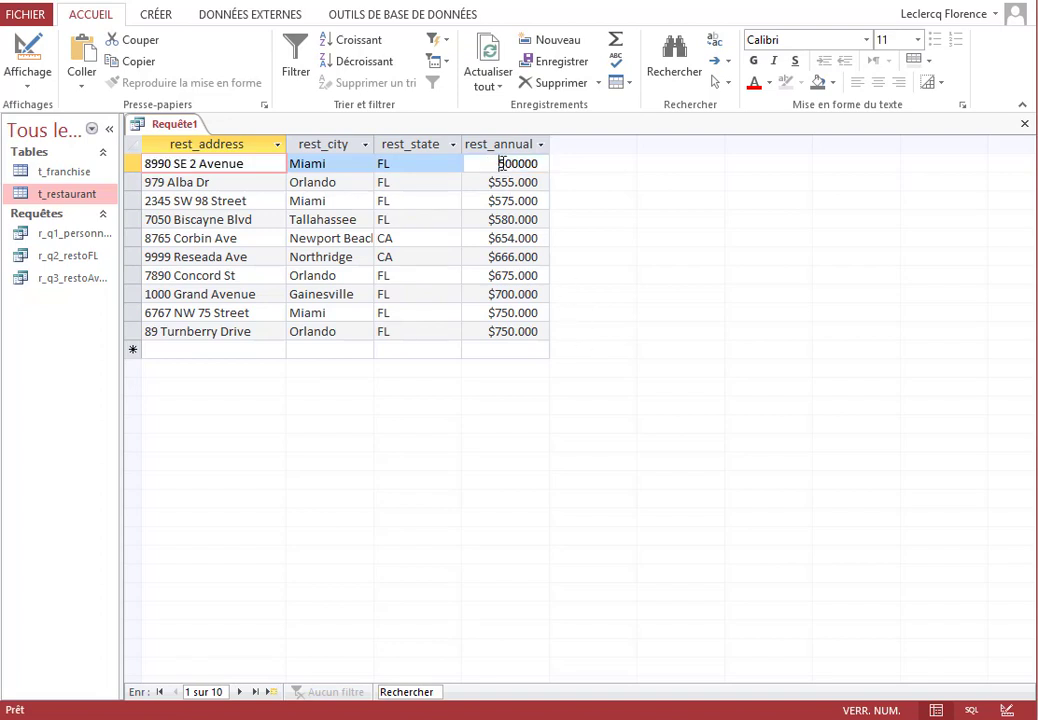
left_click_drag(500, 163, 544, 163)
left_click(498, 331)
left_click_drag(498, 331, 551, 329)
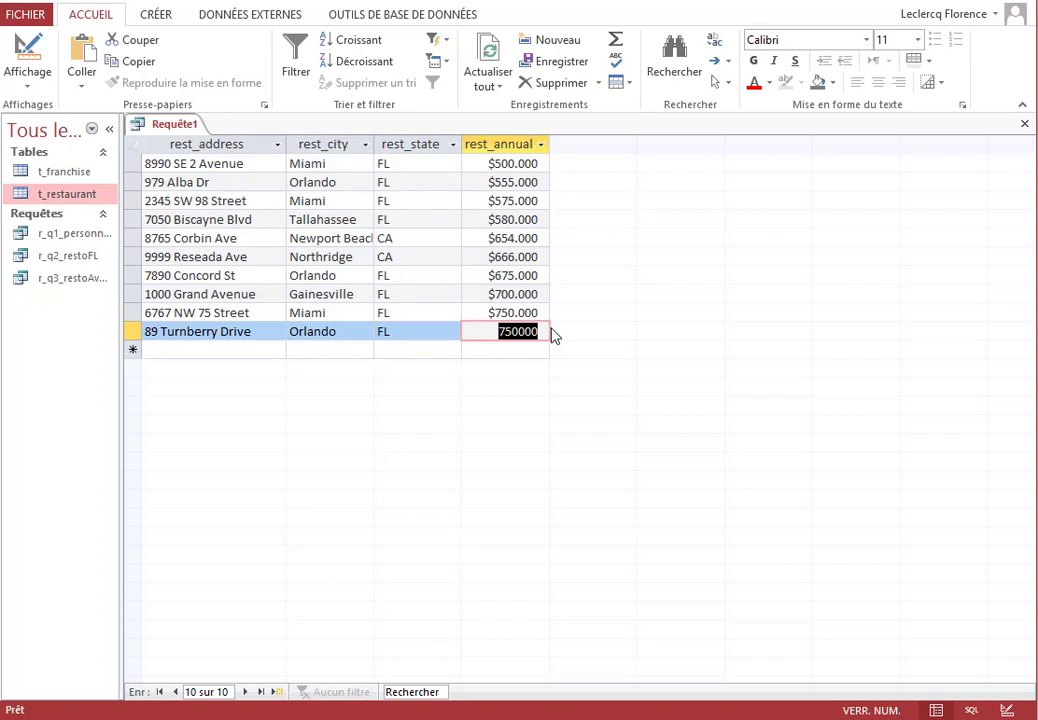
Return to design mode, rewrite the rest_annualSales criterion as >=500000 Et <=750000 and run the query
right_click(160, 124)
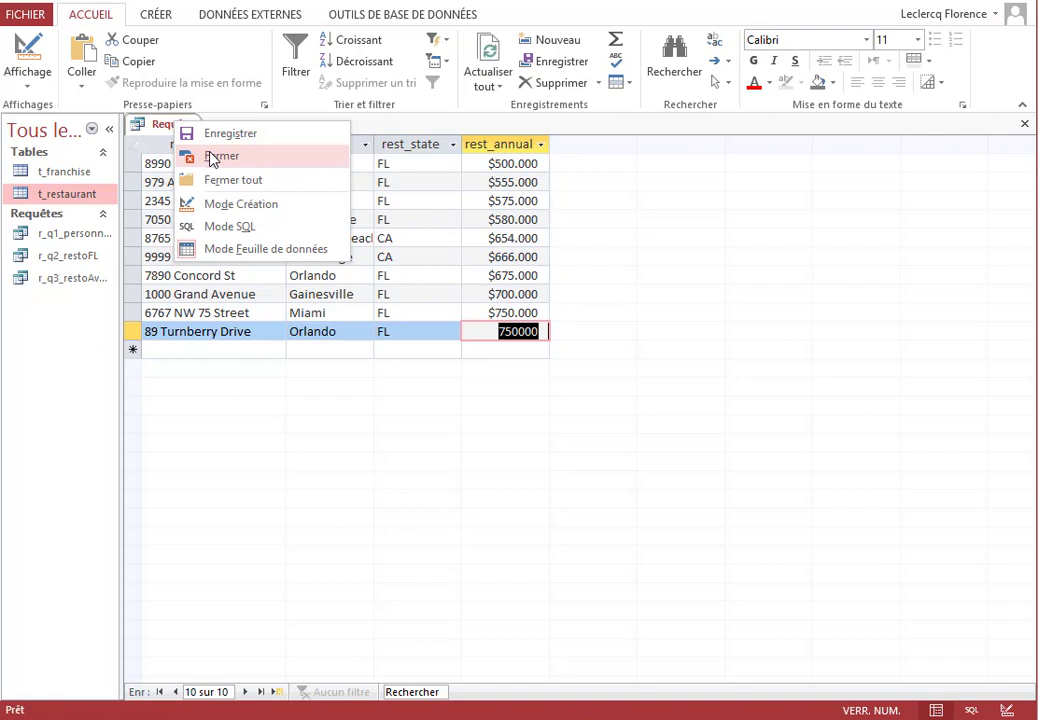
left_click(236, 203)
left_click(556, 586)
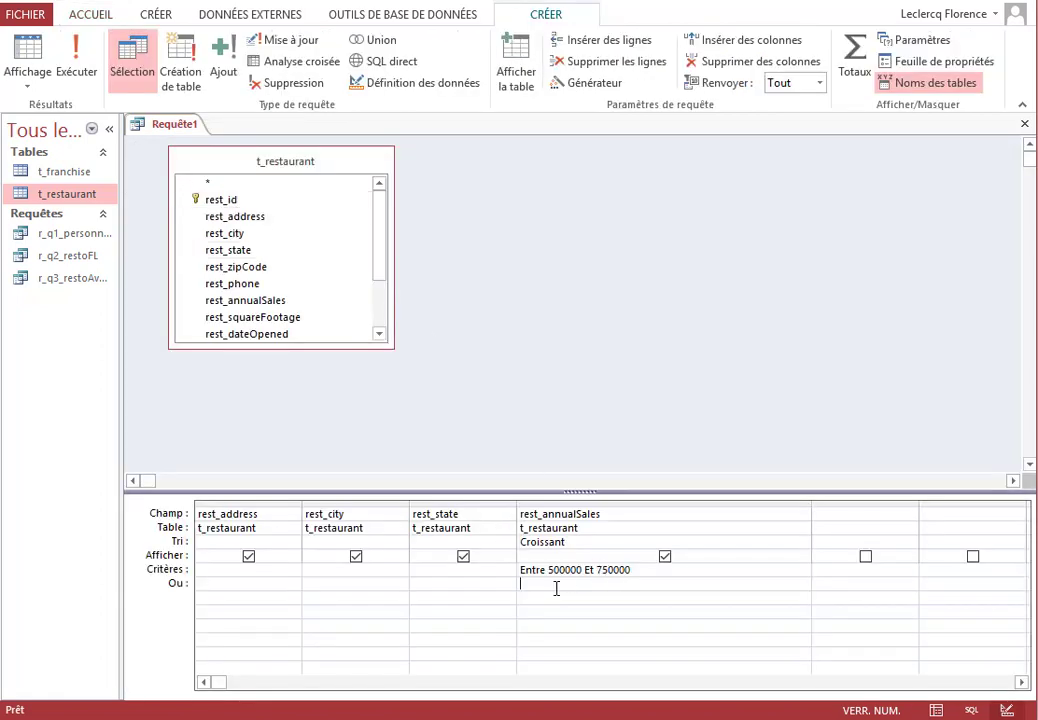
double_click(531, 570)
type(">=")
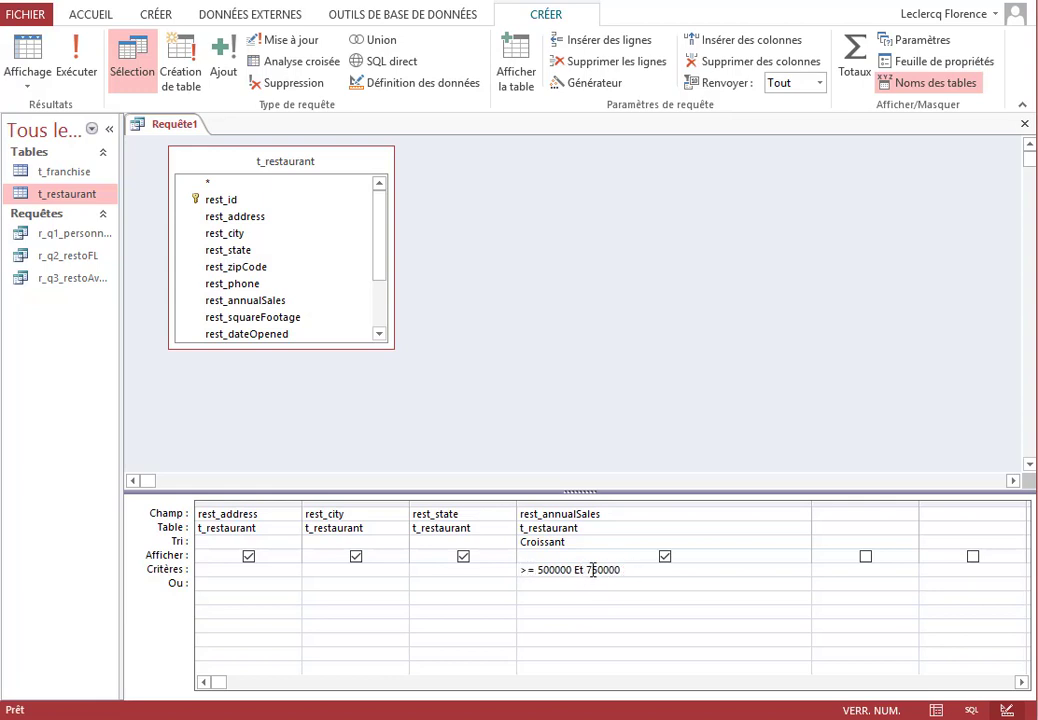
left_click(587, 570)
type("<=")
left_click(87, 78)
Return to design mode, change the rest_annualSales criterion to >500000 Et <750000 and run the query
right_click(166, 125)
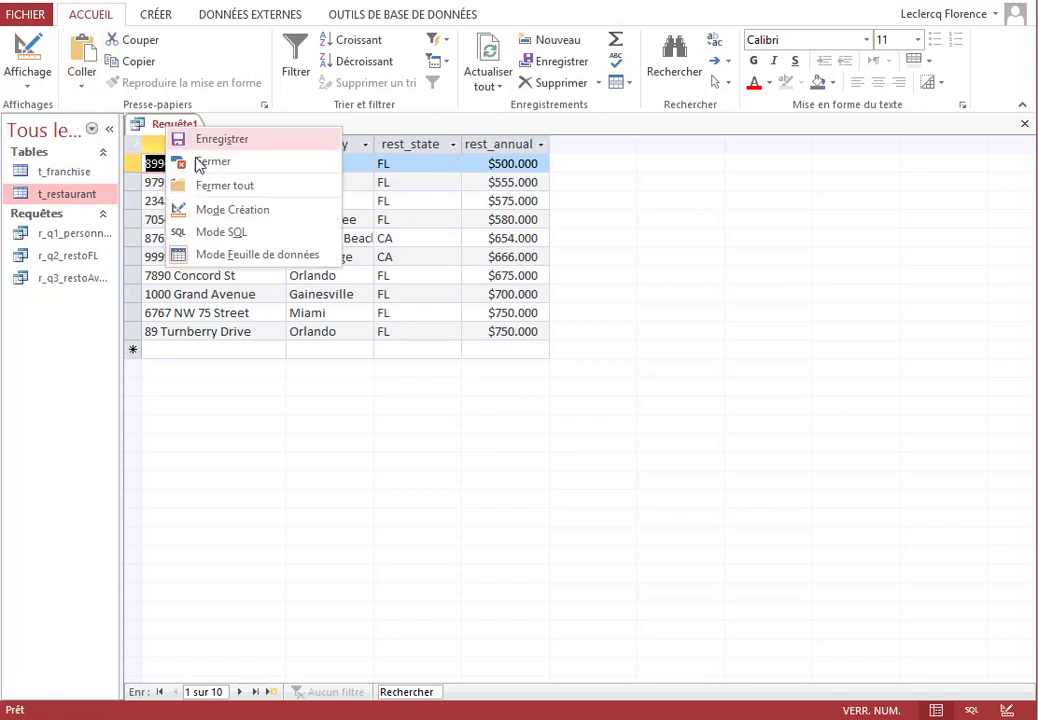
left_click(216, 214)
key("Right")
key("Right")
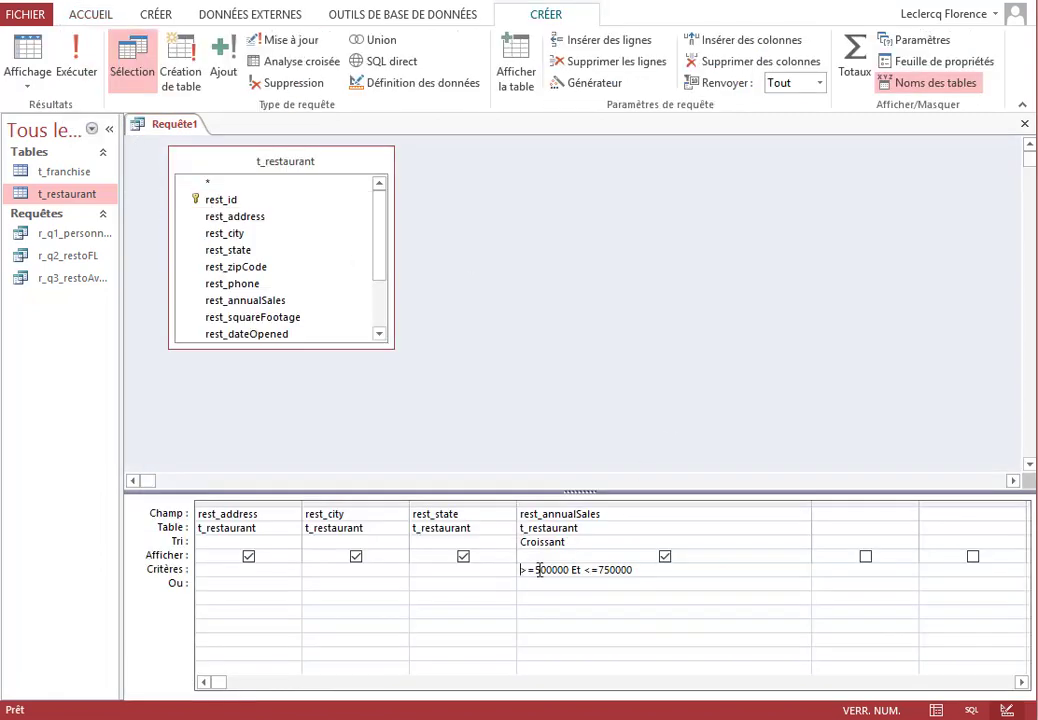
key("BackSpace")
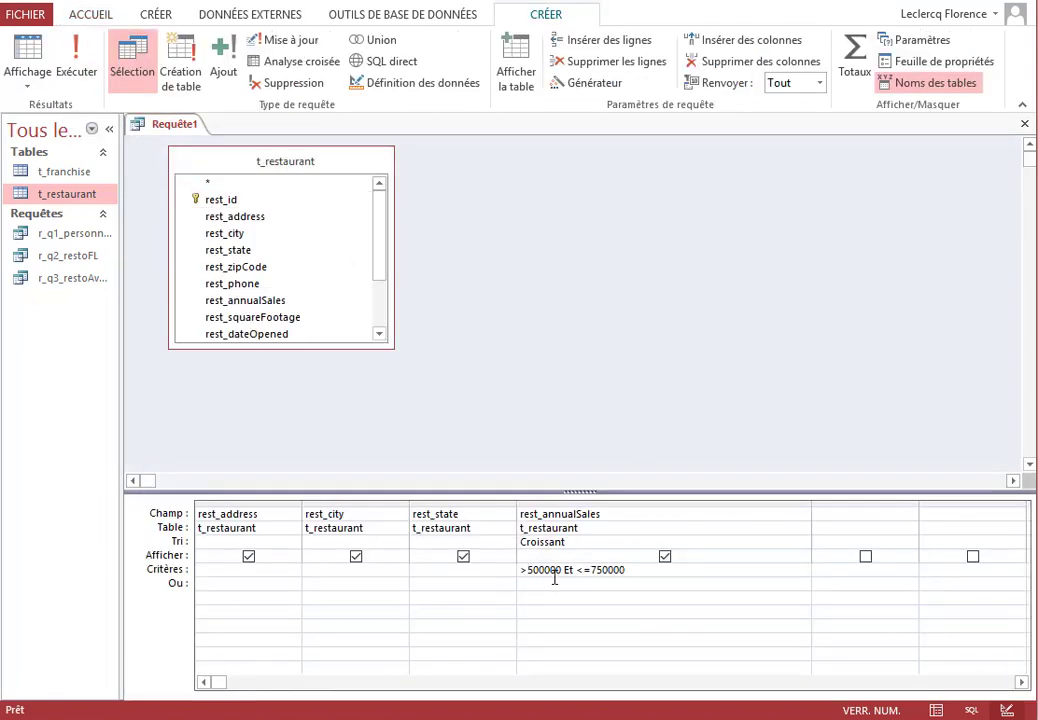
left_click(590, 571)
key("BackSpace")
left_click(78, 72)
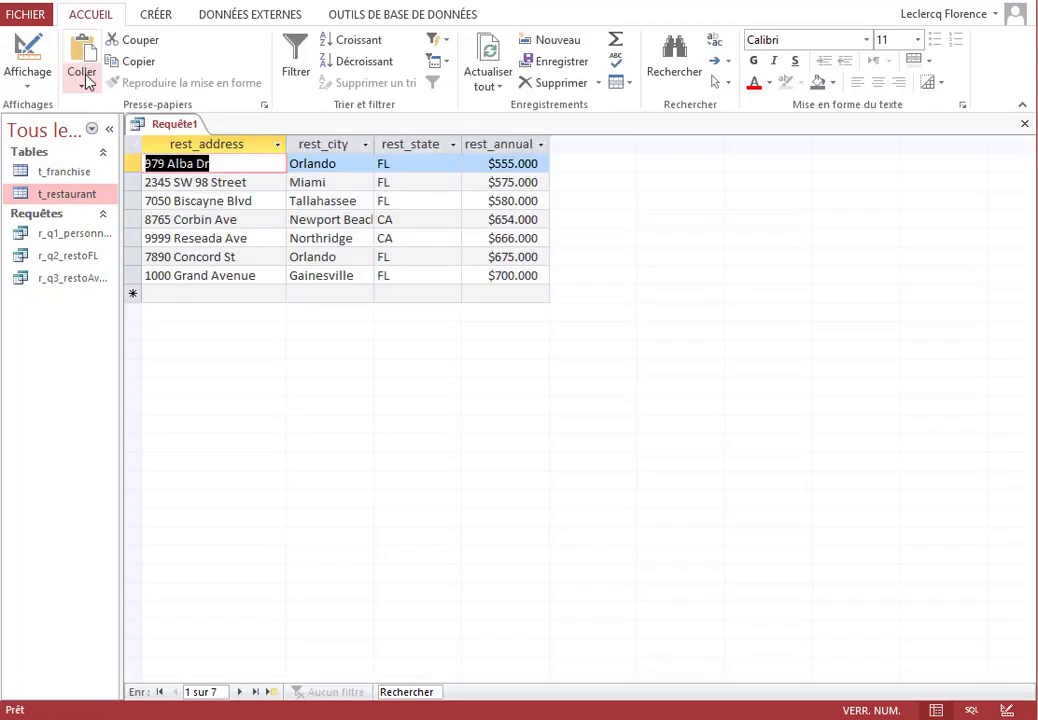
Return to design mode, add Miami as the rest_city criterion with orlando as the alternative, and run the query
right_click(160, 124)
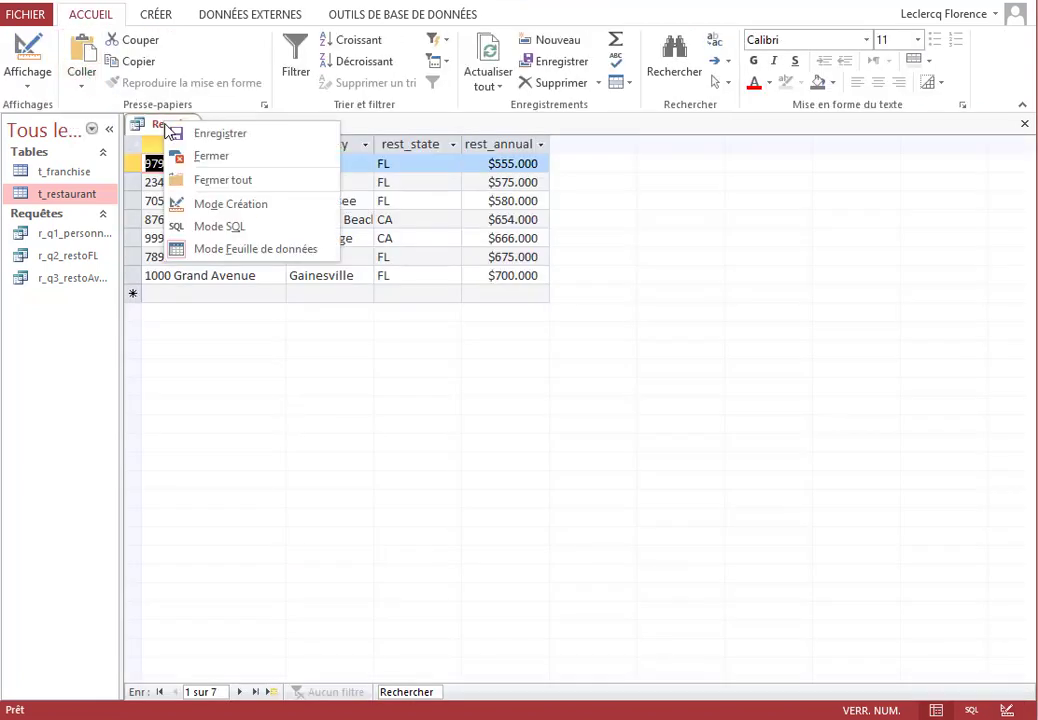
left_click(225, 205)
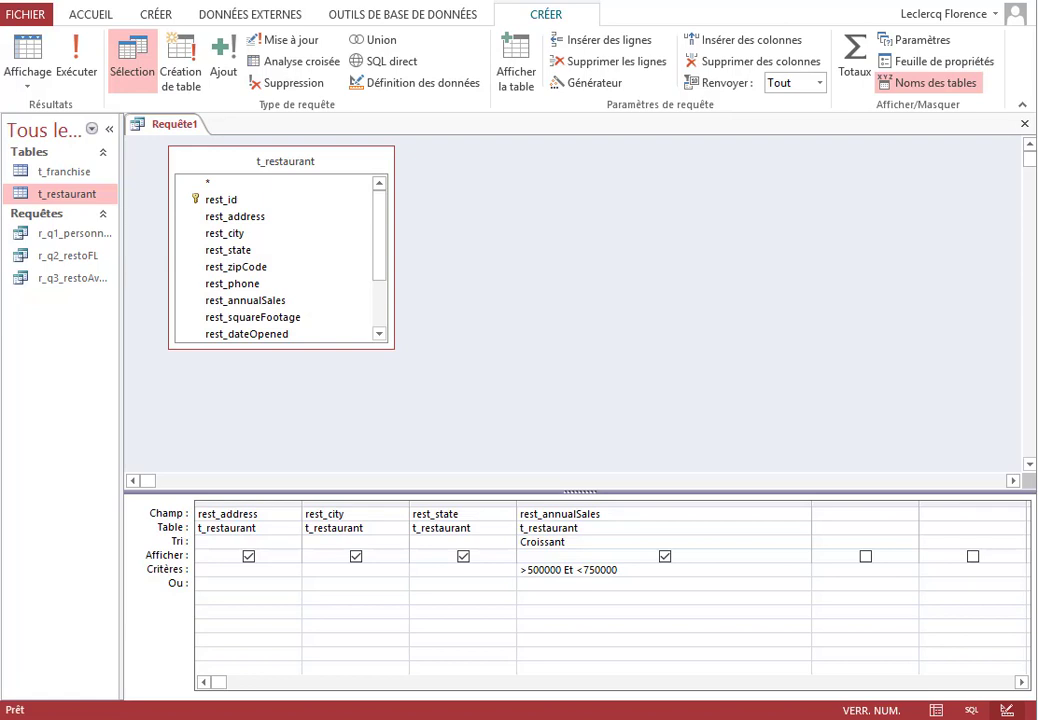
left_click(352, 572)
type("Miami")
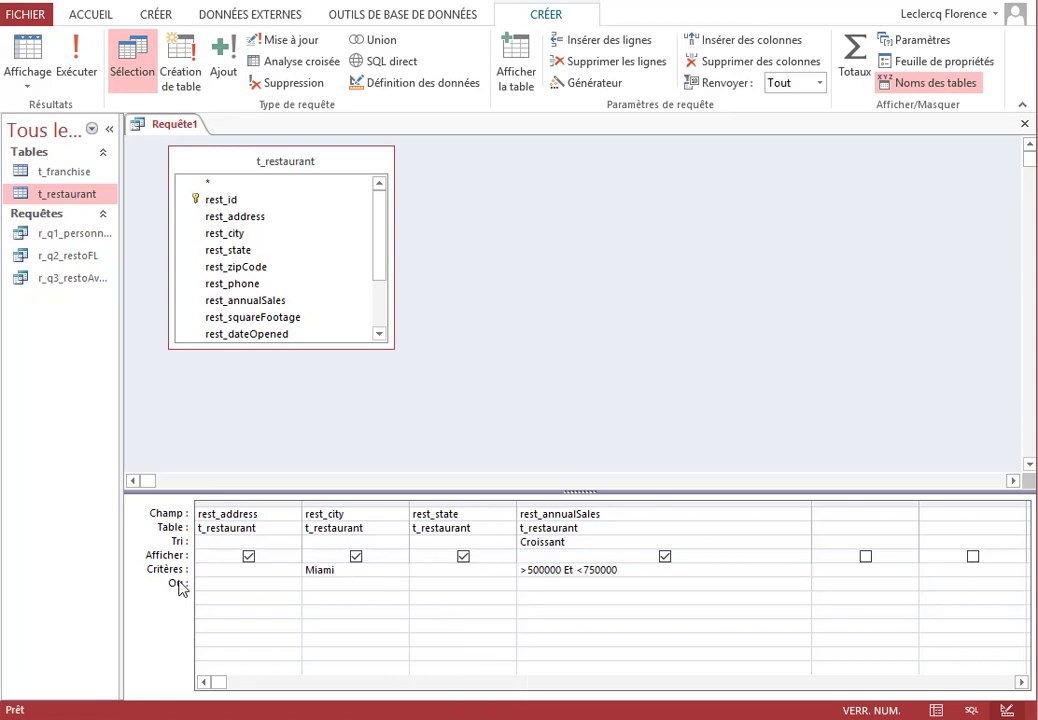
left_click(328, 590)
type("orlando")
key("Tab")
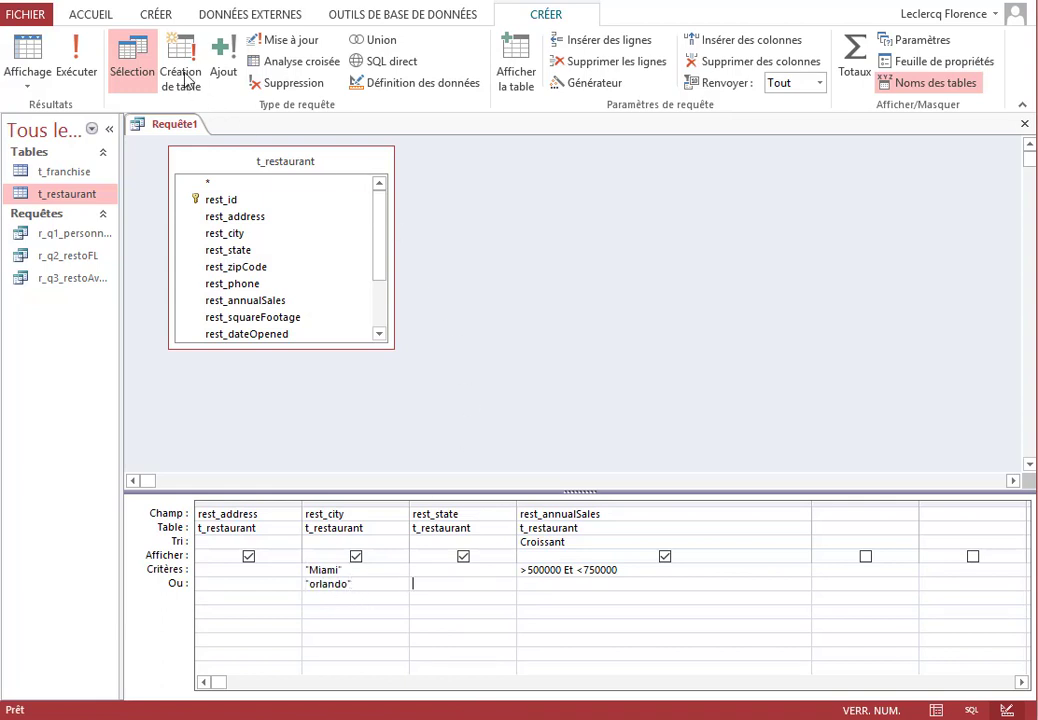
left_click(72, 70)
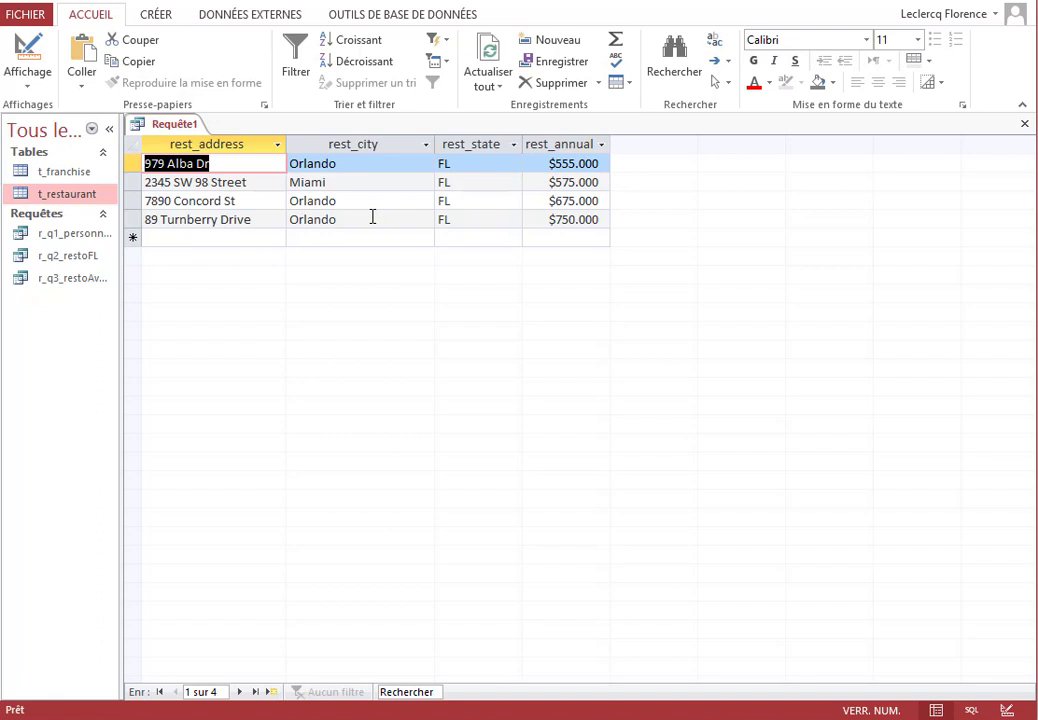
Return to design mode, save the query as r_q4_chMiamiOrlando and close it
right_click(170, 127)
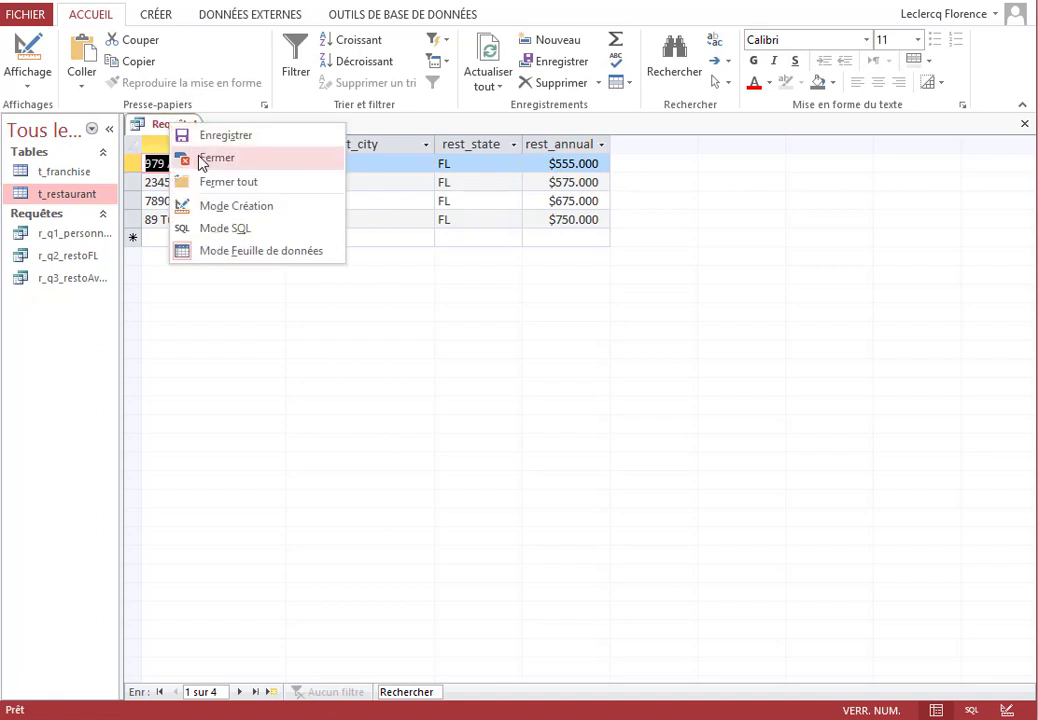
left_click(232, 206)
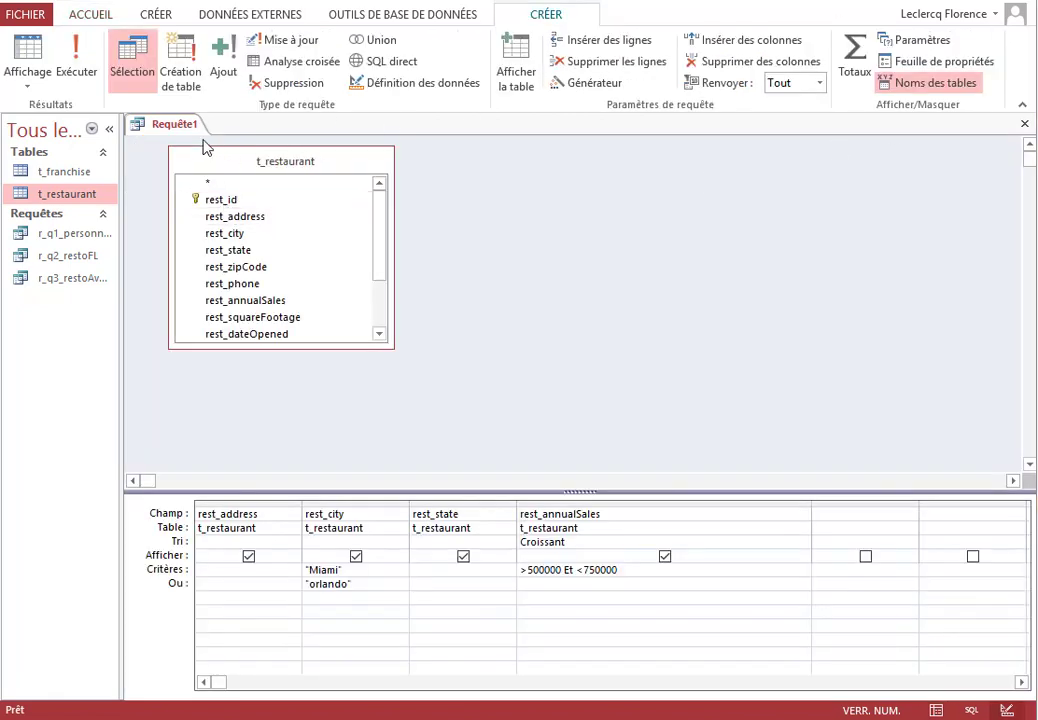
right_click(168, 127)
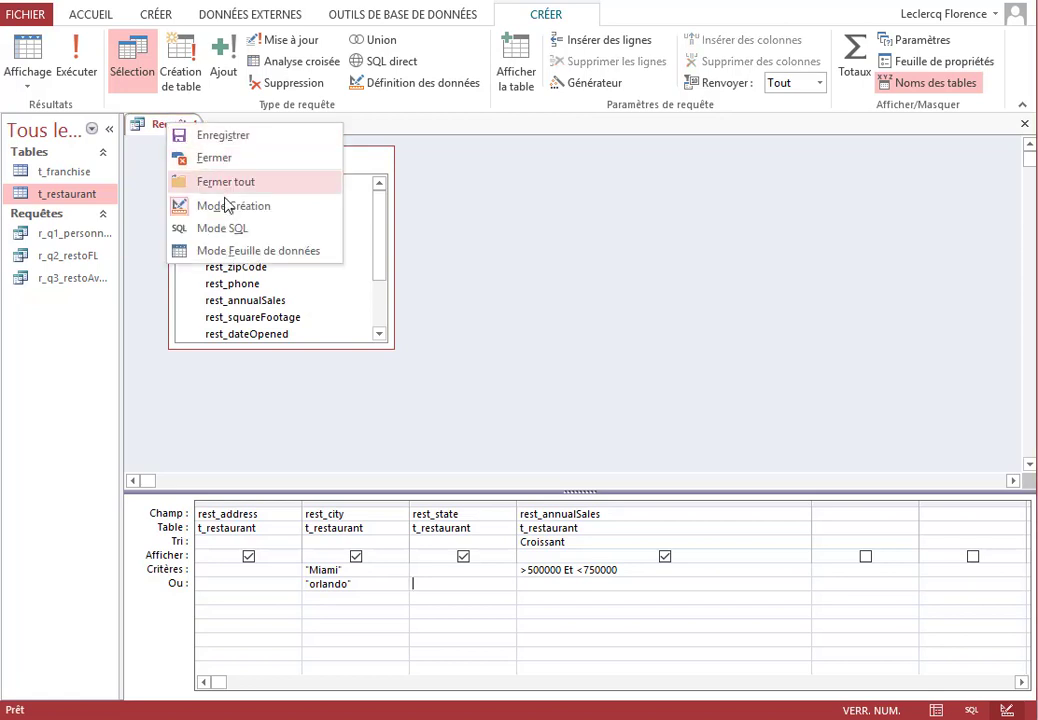
left_click(222, 137)
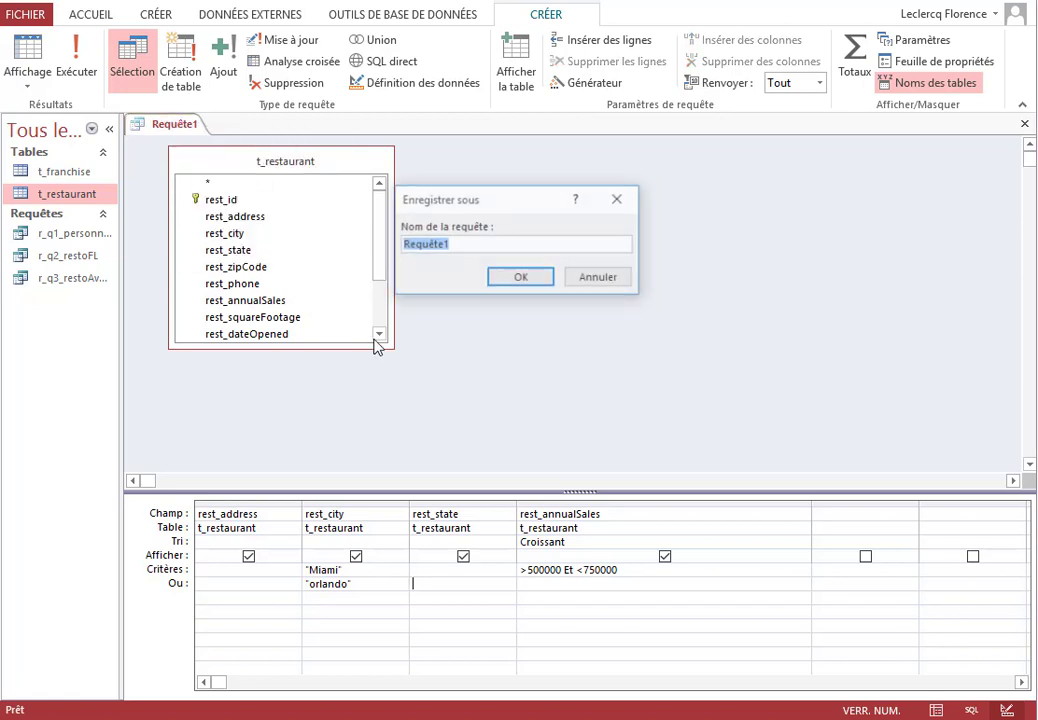
type("r_q")
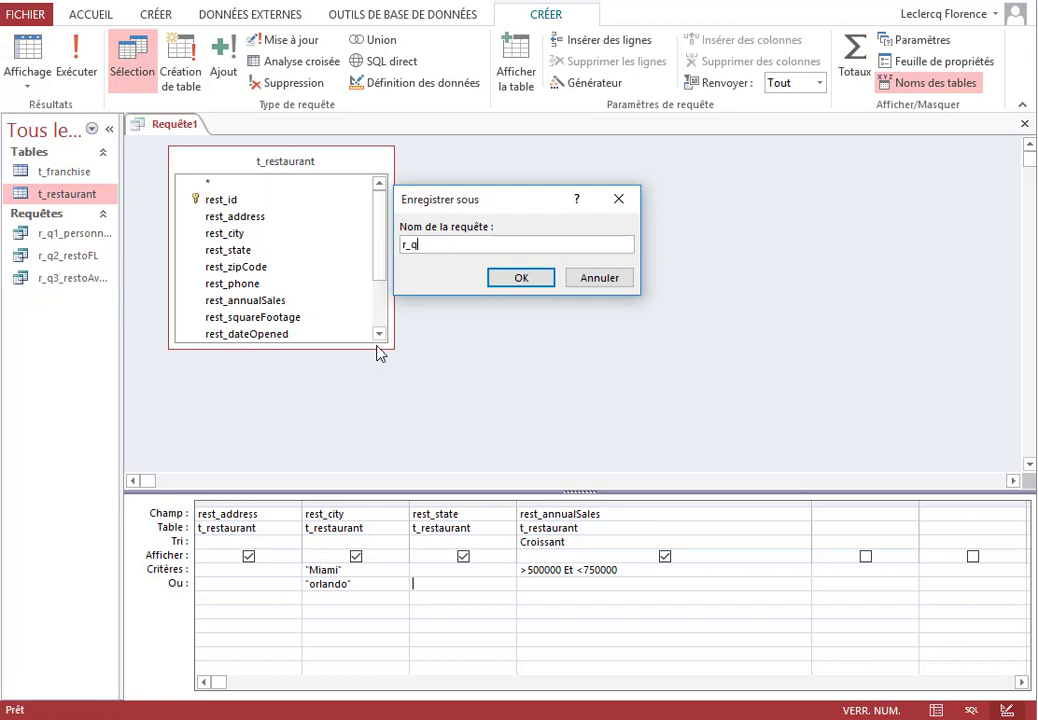
type("4_chMai")
key("BackSpace")
key("BackSpace")
type("iamiOrlando")
key("Return")
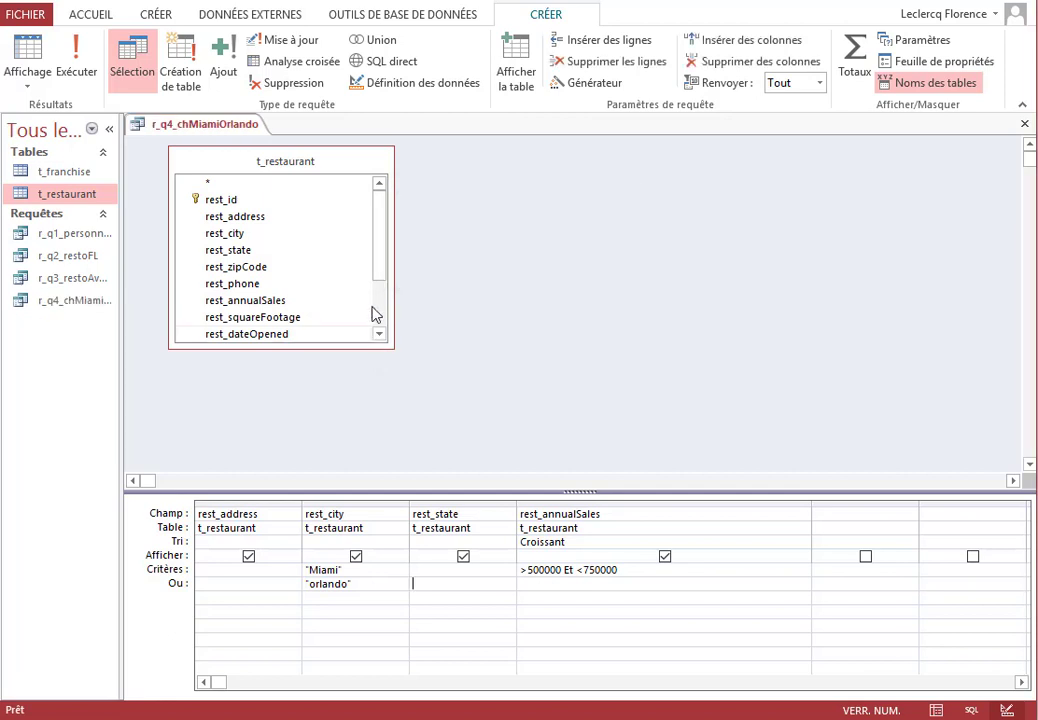
right_click(262, 125)
left_click(275, 161)
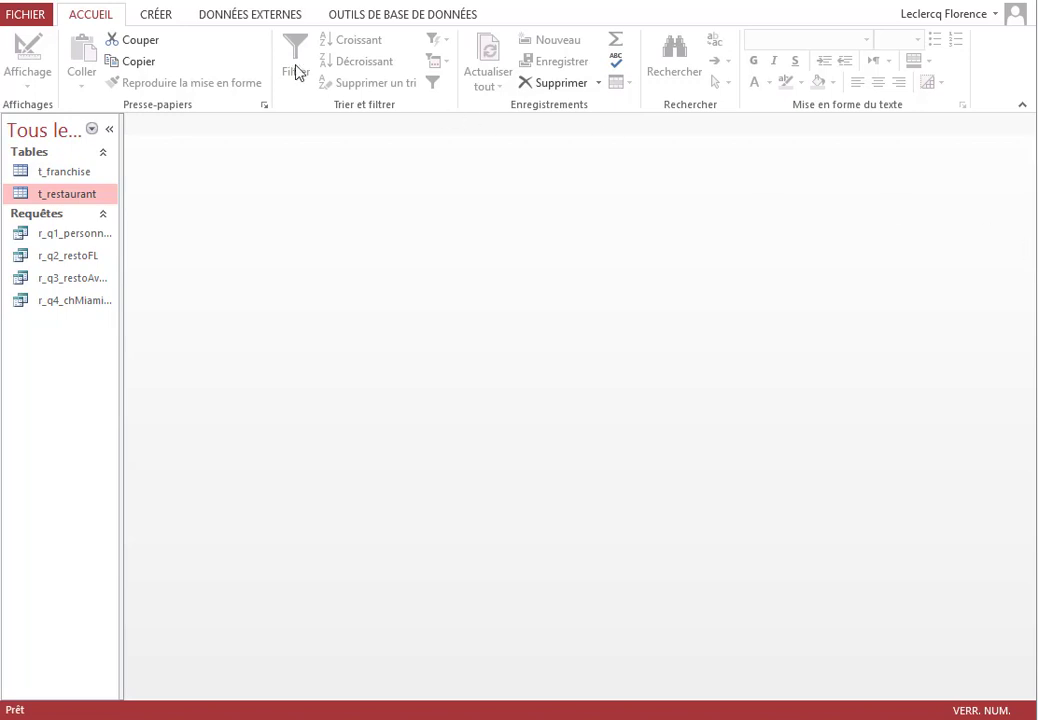
Create a new query in design mode with only the t_restaurant table as its source
left_click(154, 19)
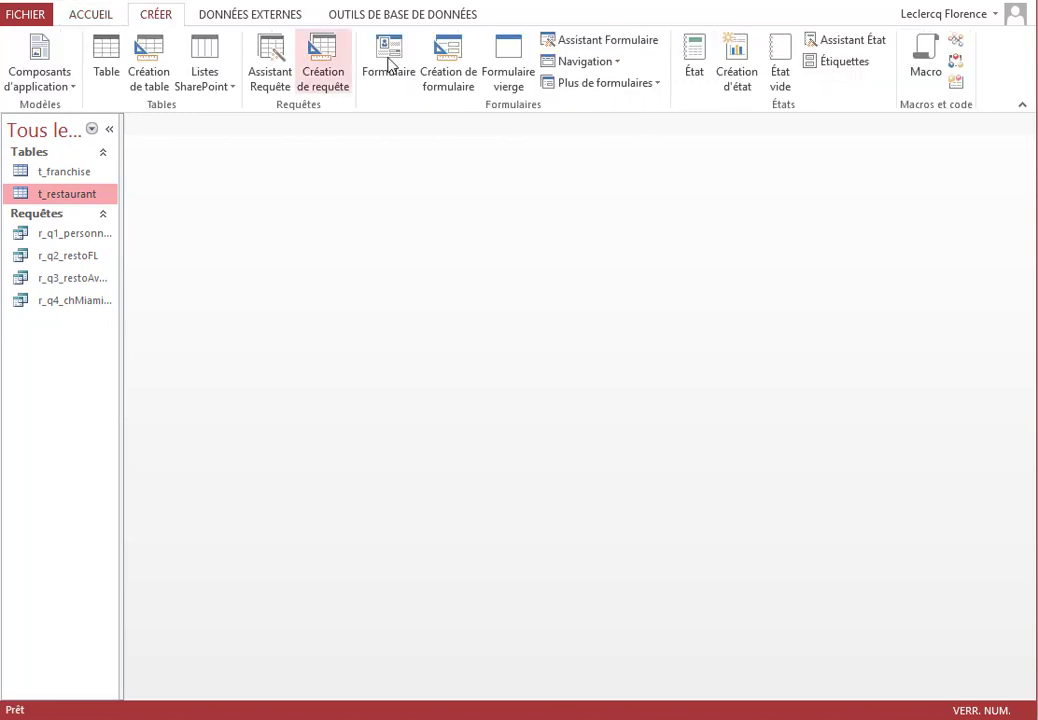
left_click(322, 72)
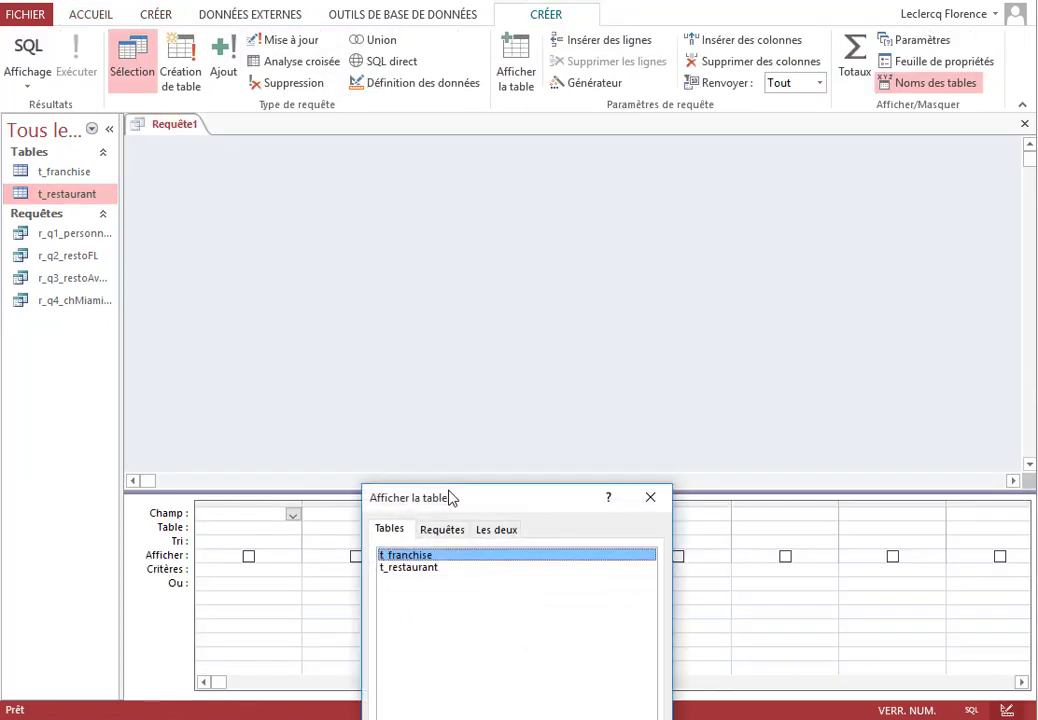
left_click_drag(452, 496, 440, 213)
double_click(419, 288)
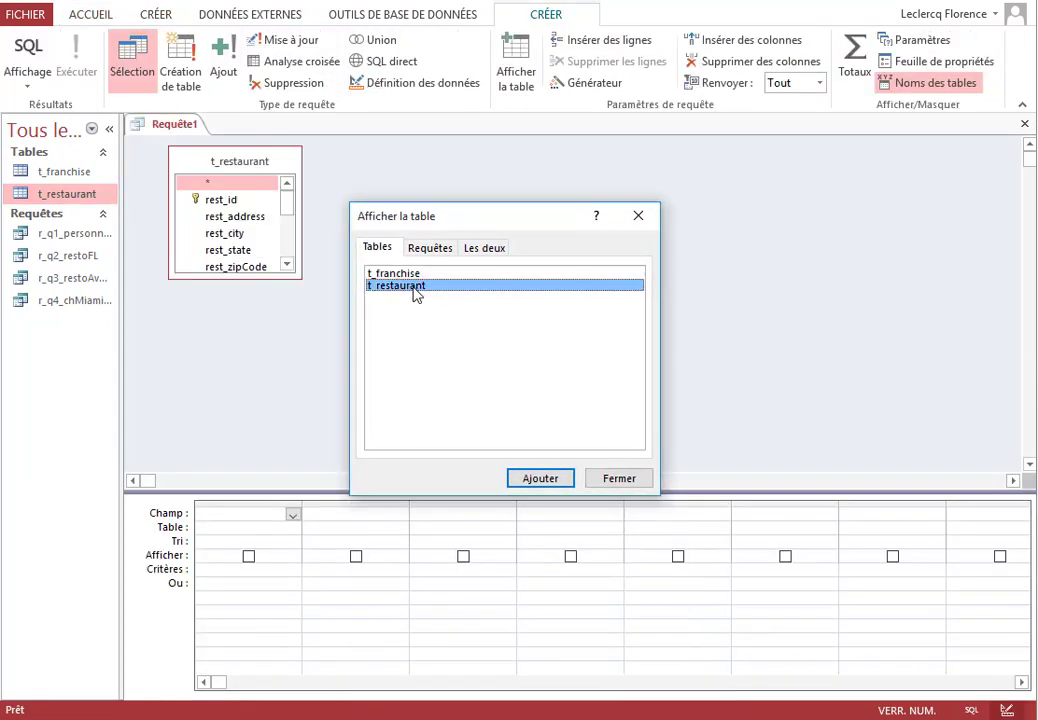
left_click(616, 481)
Enlarge the t_restaurant field list and add rest_address, rest_city and rest_state to the query
left_click_drag(299, 274, 407, 383)
double_click(237, 218)
double_click(237, 234)
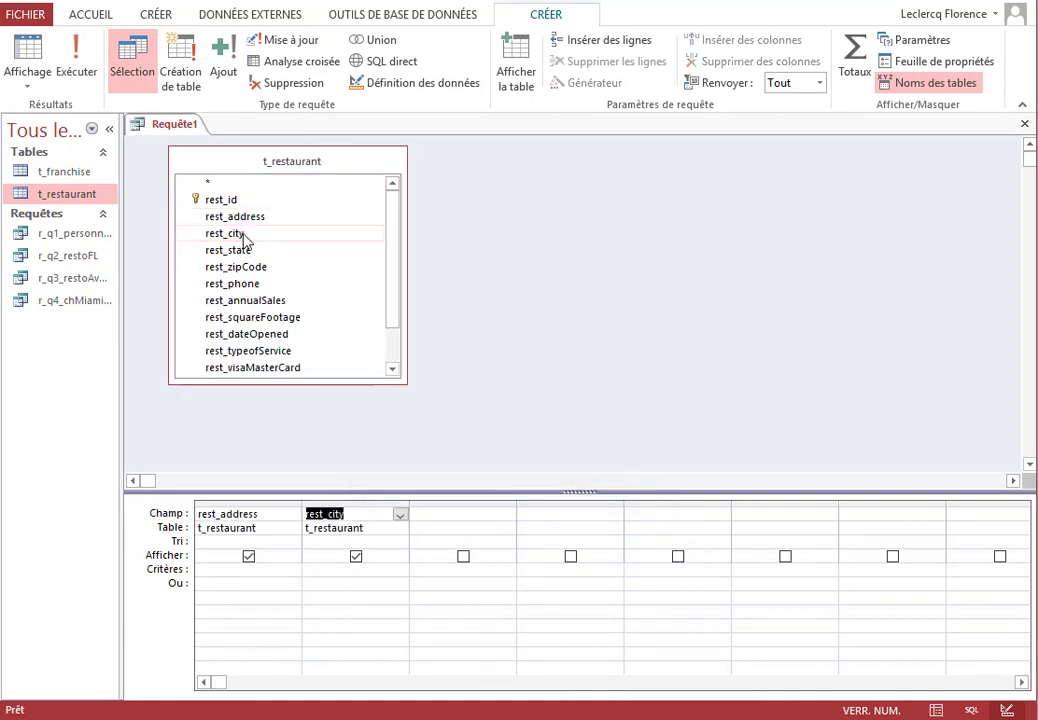
double_click(245, 251)
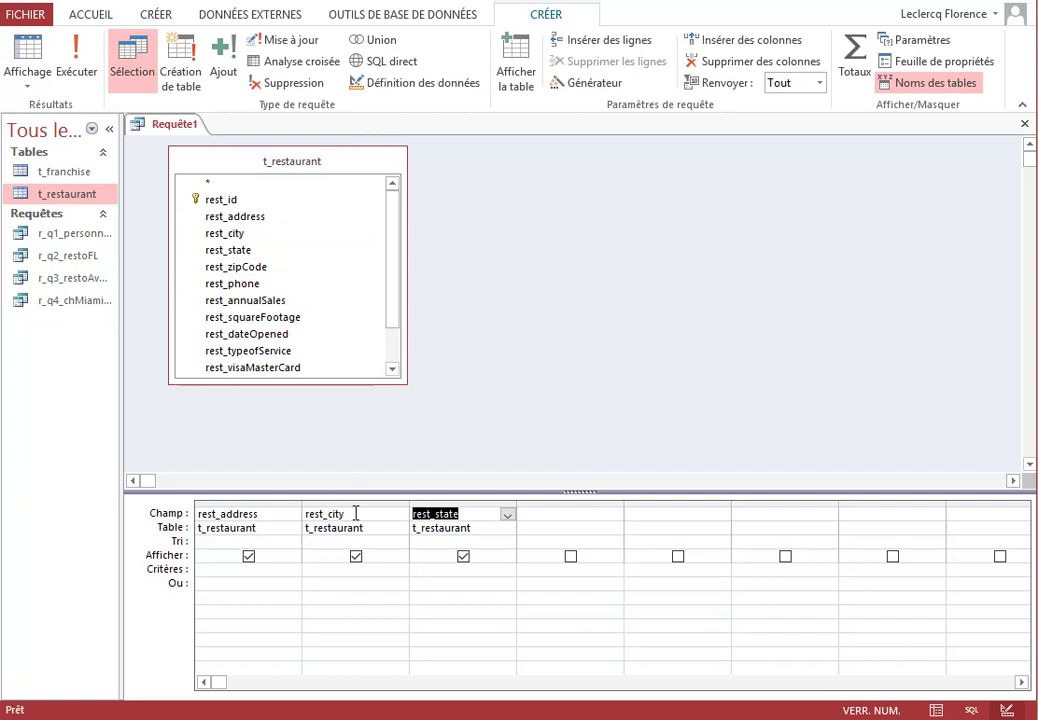
Set the rest_city criterion to PAS miami and run the query
left_click(335, 568)
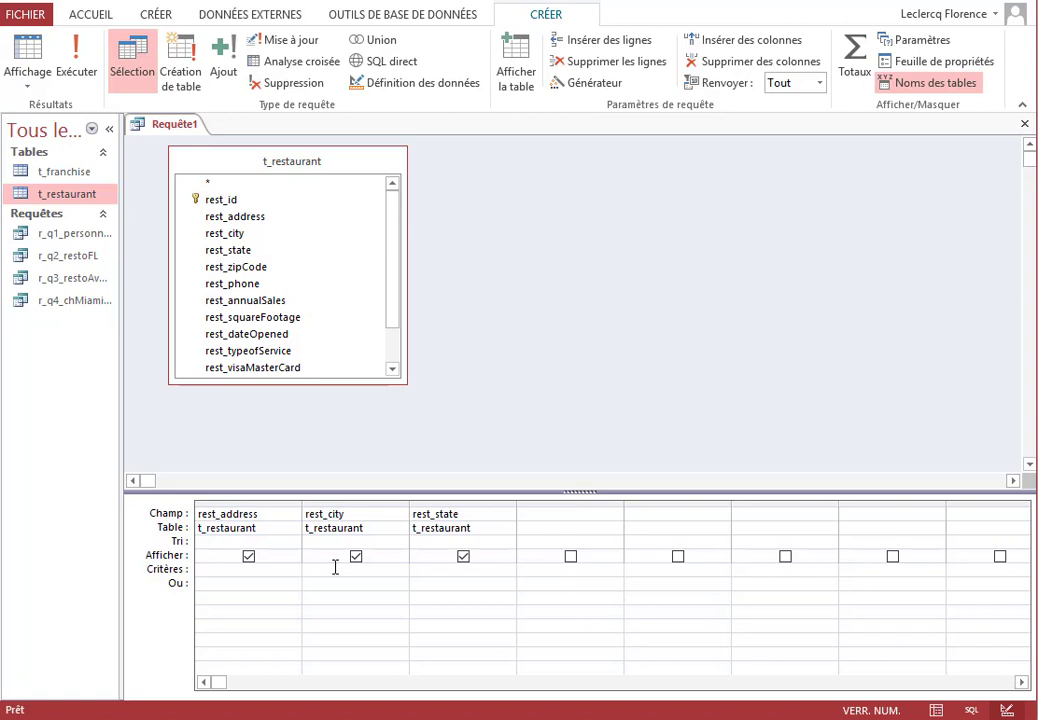
type("PAS miami")
key("Tab")
left_click(78, 66)
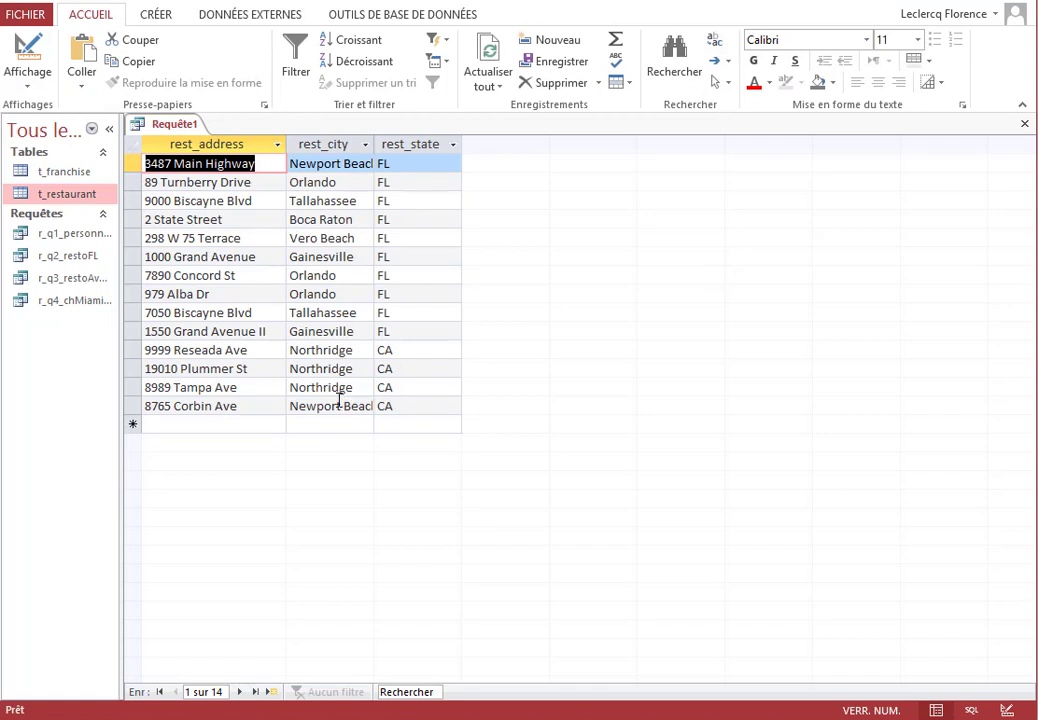
Save the query as r_q5_restoPasMiami and close it
right_click(165, 124)
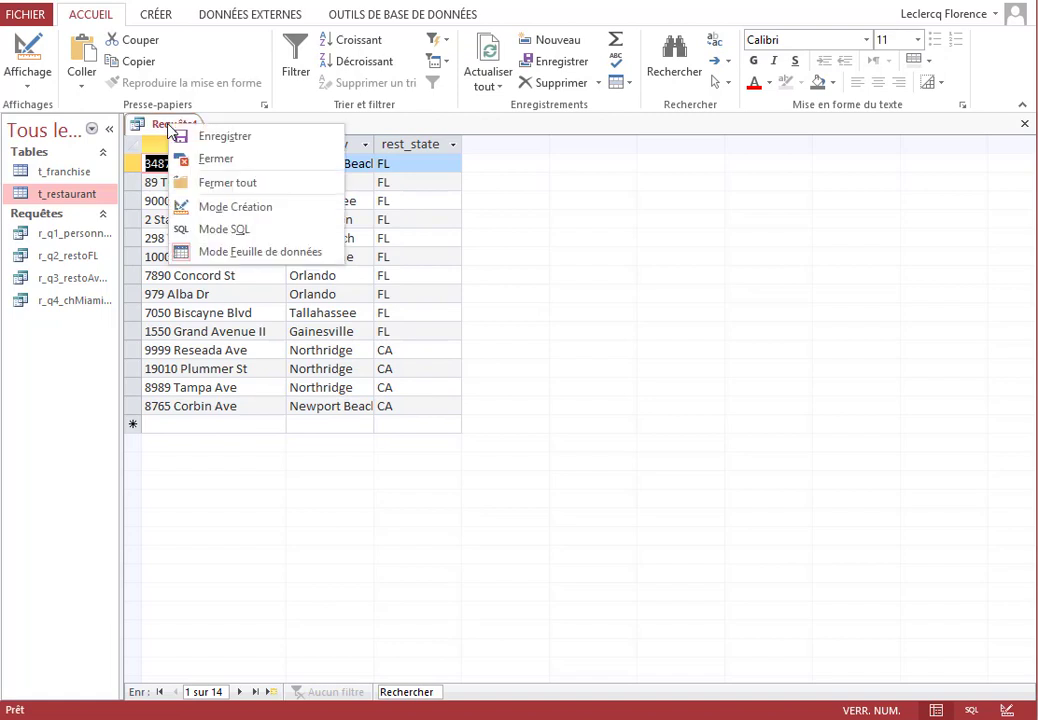
left_click(236, 138)
type("r_")
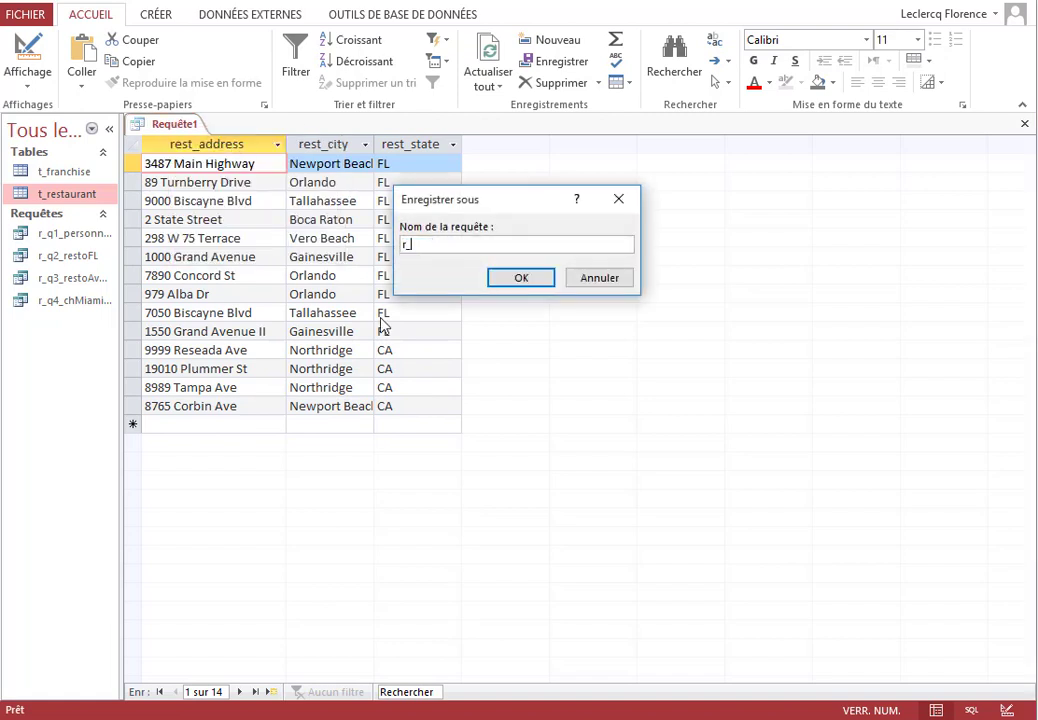
type("q5_restad")
key("BackSpace")
key("BackSpace")
type("oPasMiami")
key("Return")
right_click(216, 131)
left_click(246, 167)
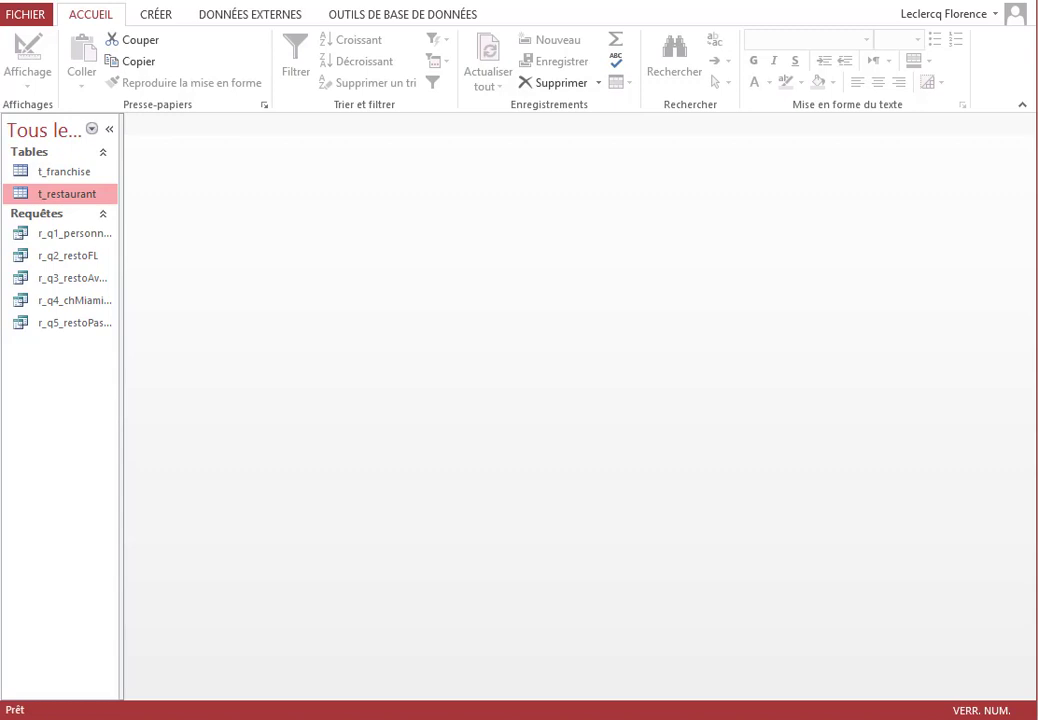
Create a new query in design mode using both the t_franchise and t_restaurant tables
left_click(158, 18)
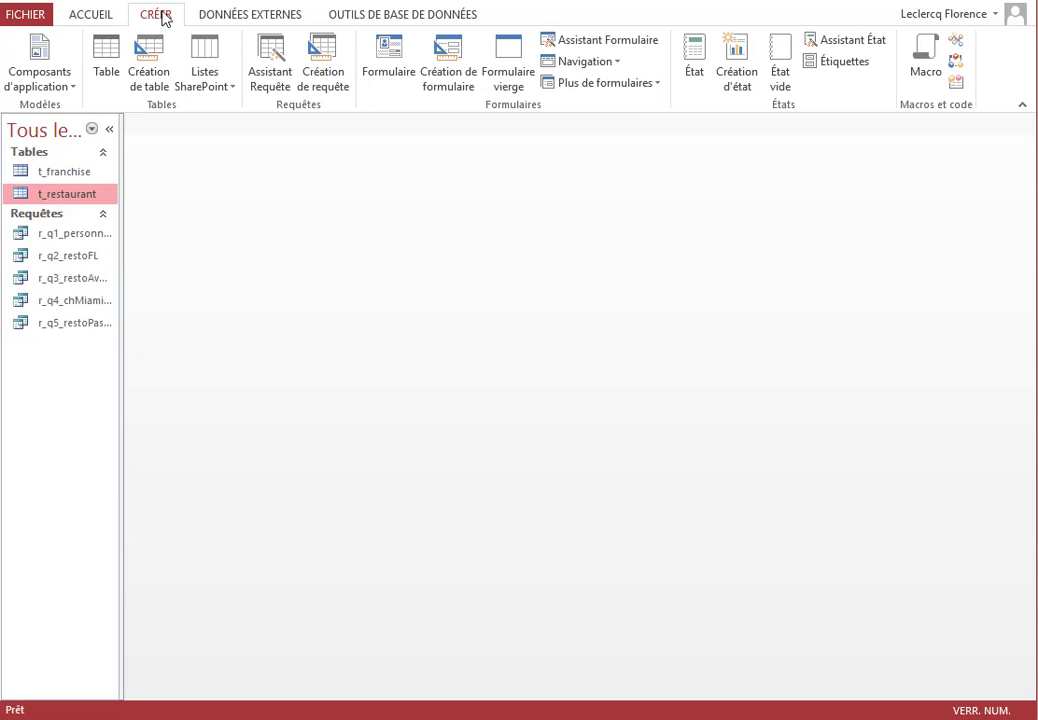
left_click(334, 78)
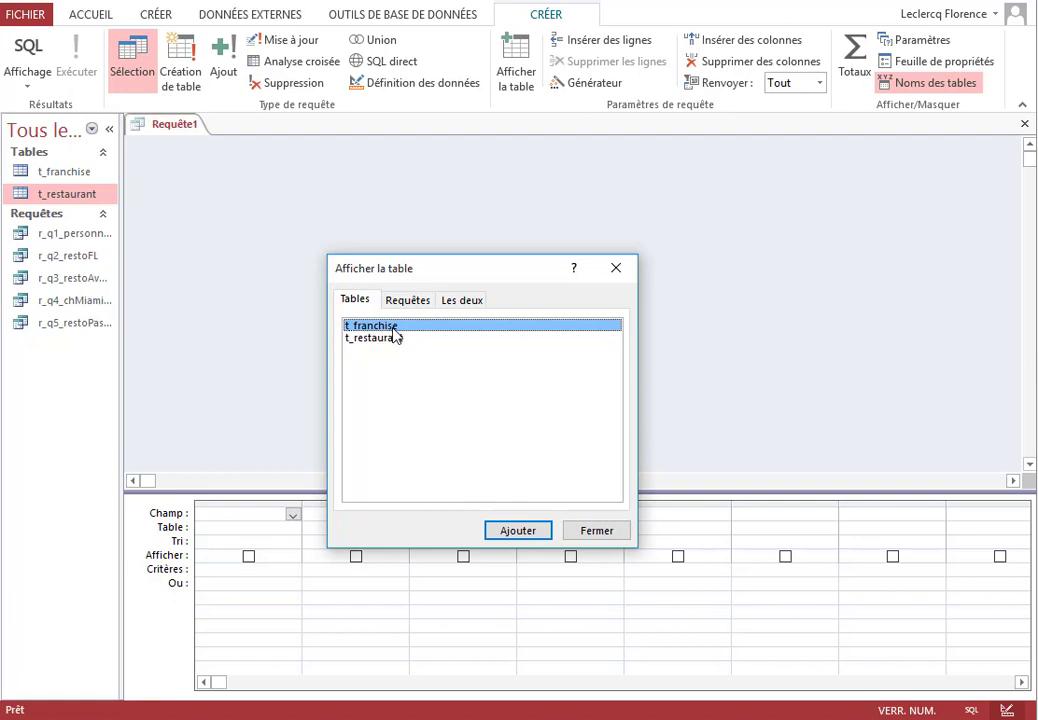
left_click(383, 339)
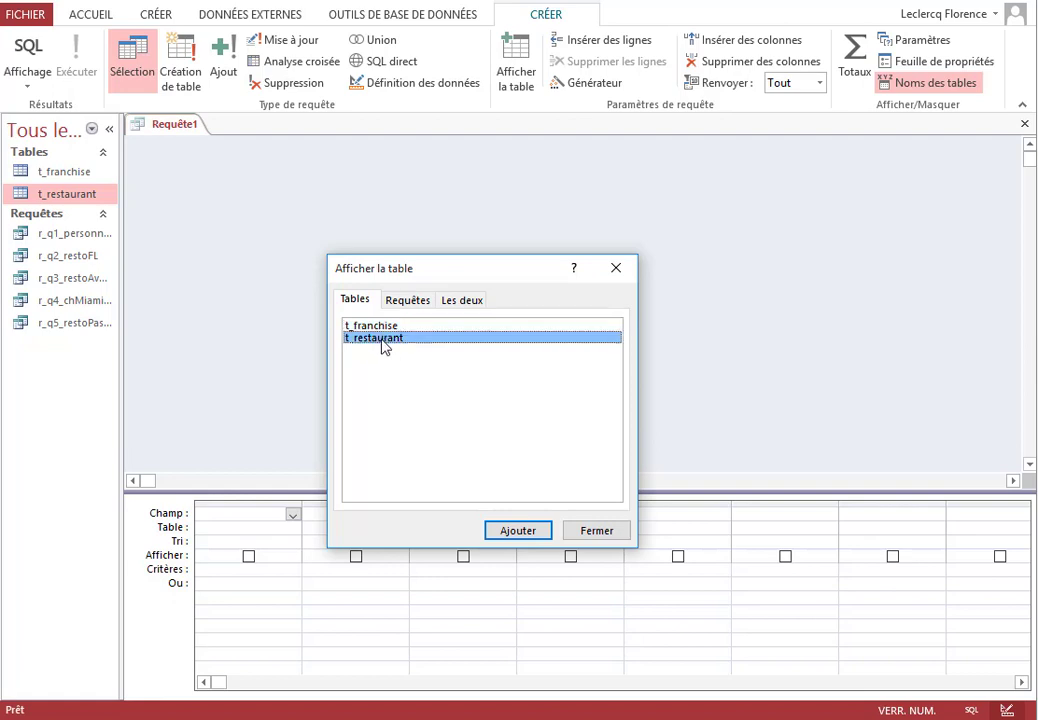
key("Up")
key("Return")
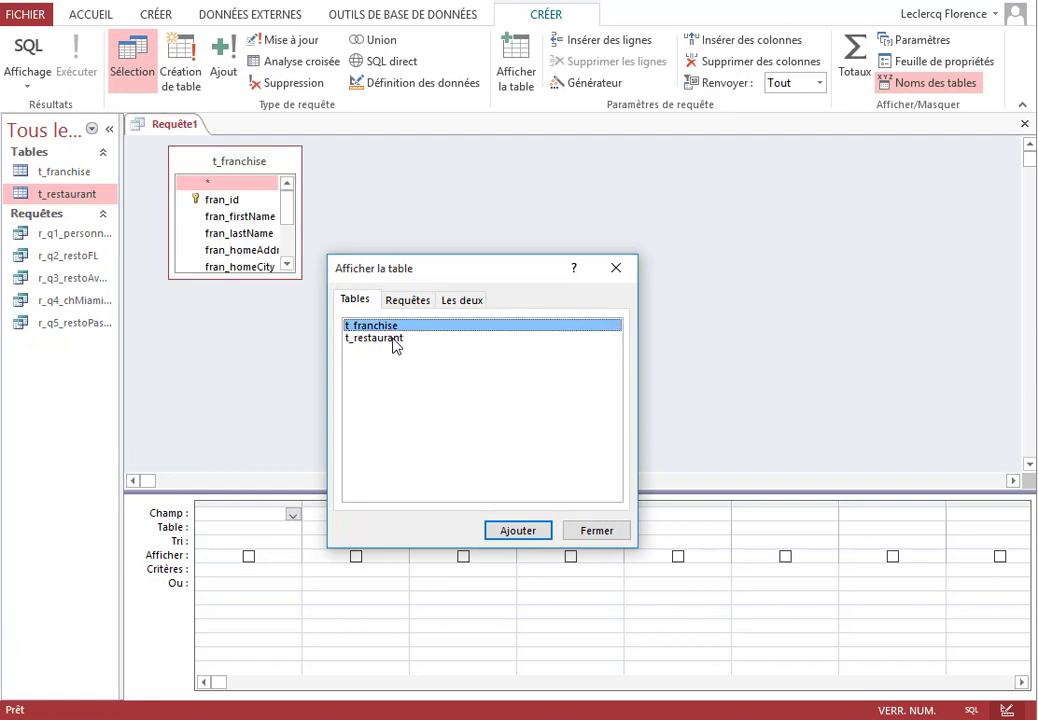
double_click(395, 341)
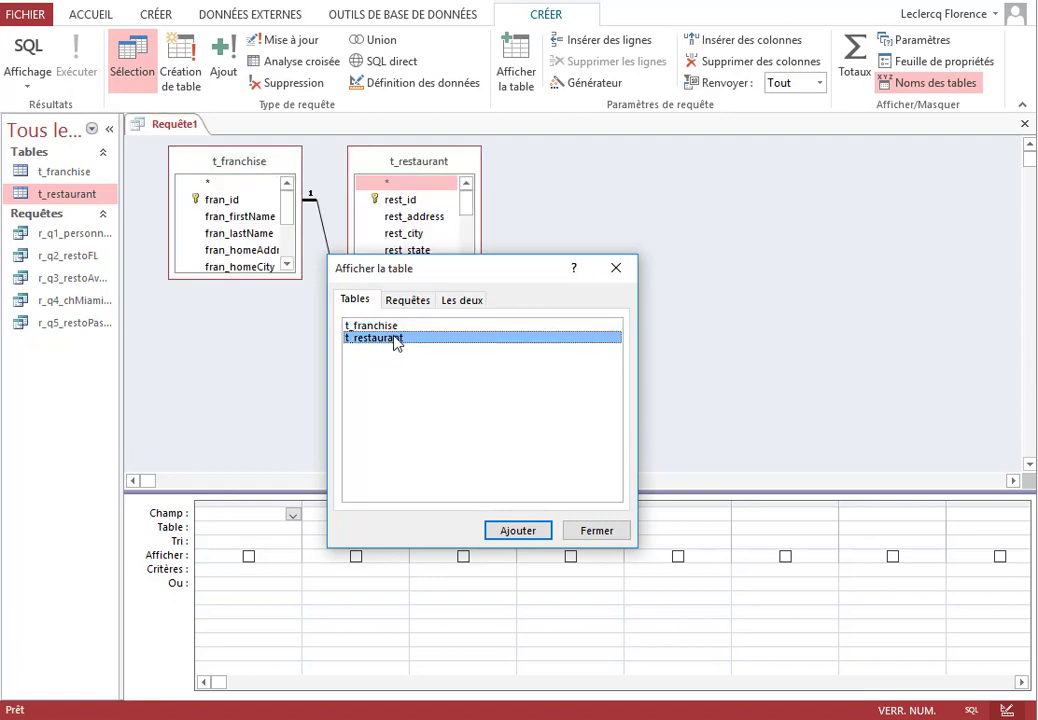
left_click(594, 533)
Enlarge the t_restaurant and t_franchise field lists, move them further apart, and give the query design grid more height
left_click_drag(485, 295, 626, 384)
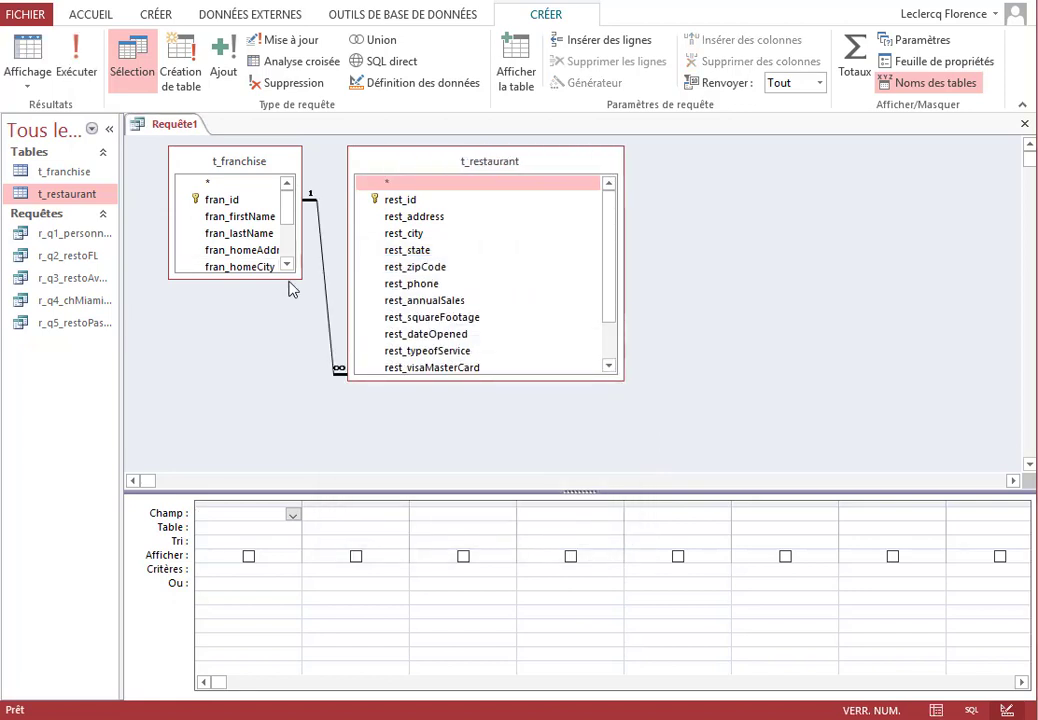
left_click_drag(296, 281, 319, 384)
left_click_drag(480, 161, 547, 162)
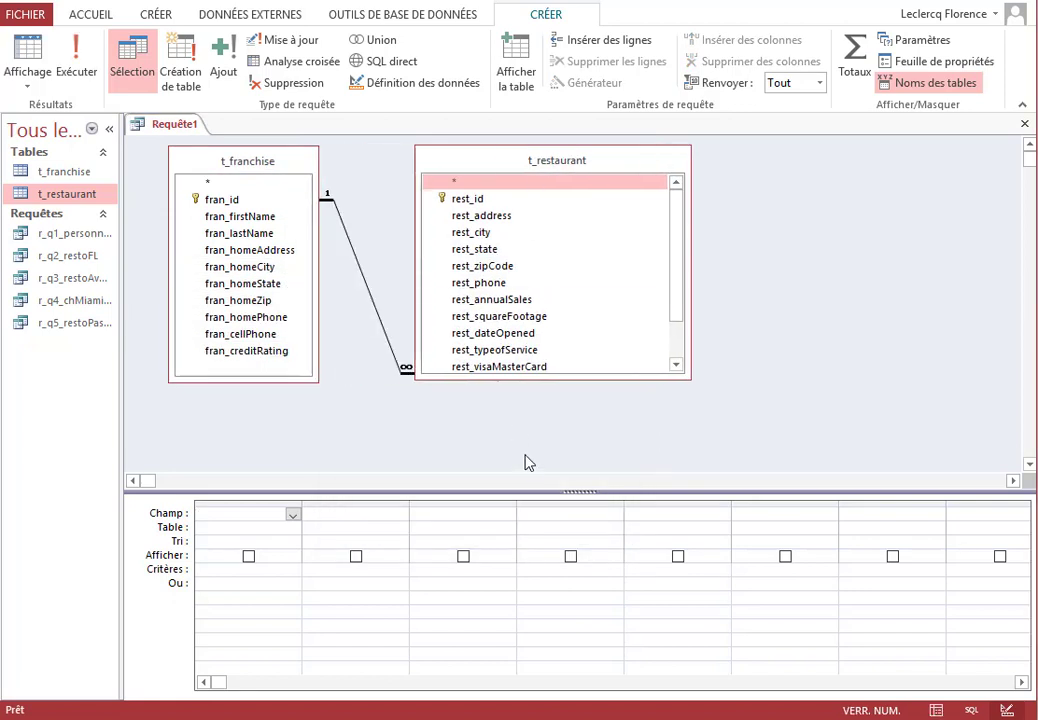
left_click_drag(530, 494, 493, 405)
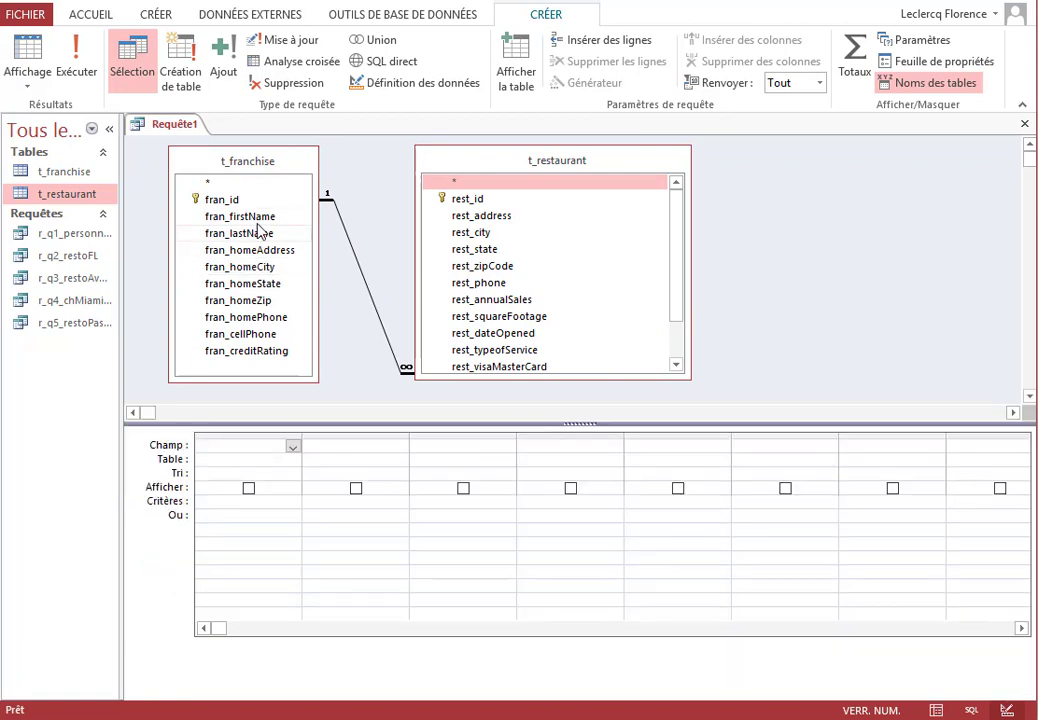
Add rest_address, rest_city and rest_state from t_restaurant and fran_lastName from t_franchise to the query
double_click(490, 216)
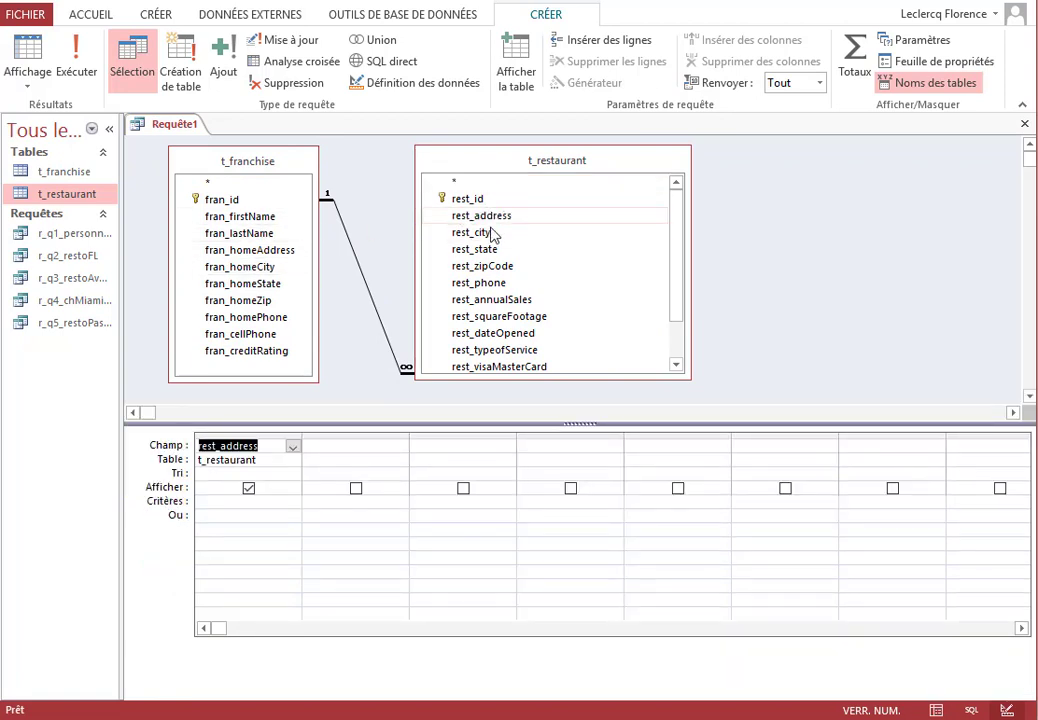
double_click(488, 233)
double_click(490, 250)
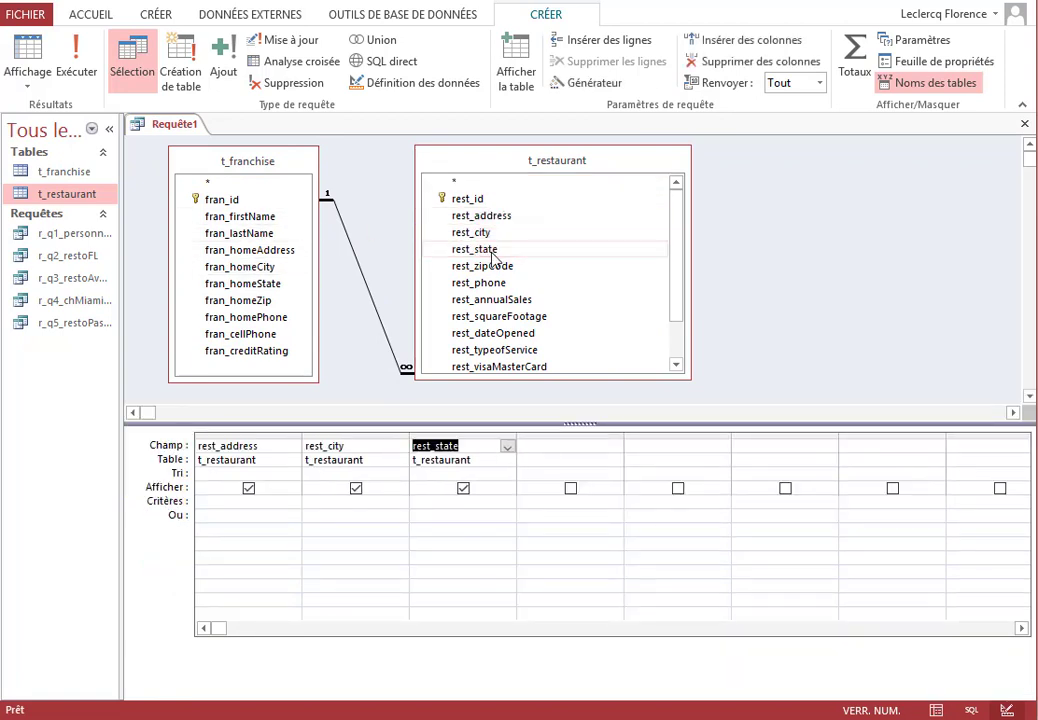
double_click(259, 234)
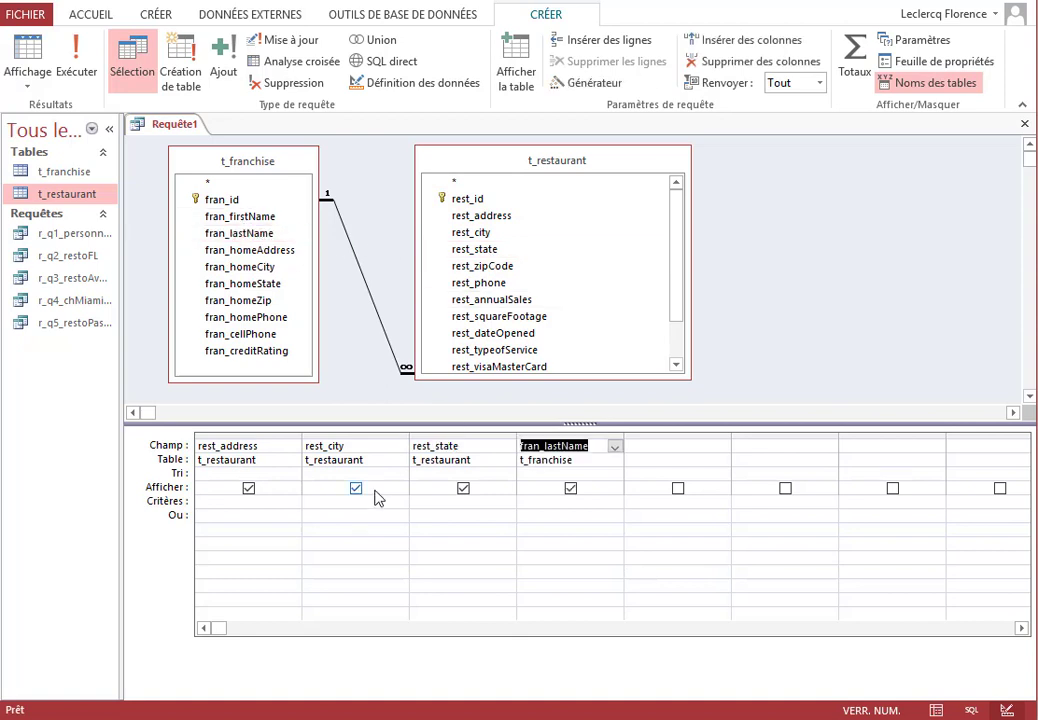
Set the rest_state criterion to "FL" and the fran_lastName criterion to the franchisee's last name, and run the query
left_click(429, 502)
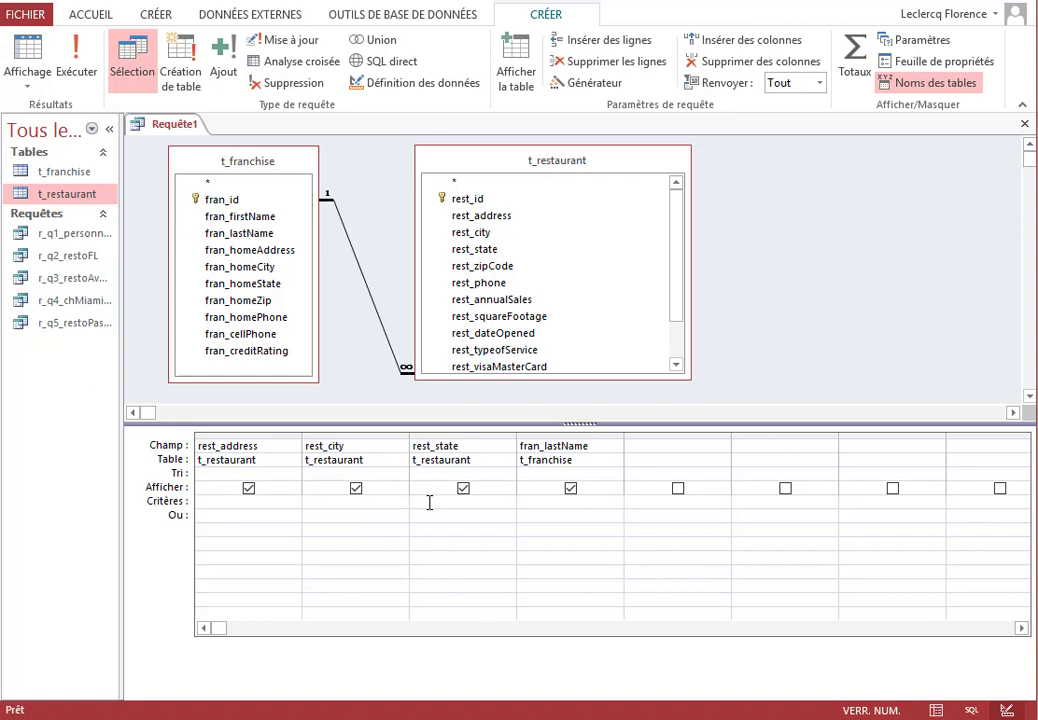
type("\"FL\"")
left_click(538, 500)
type("Miller")
key("Tab")
left_click(78, 62)
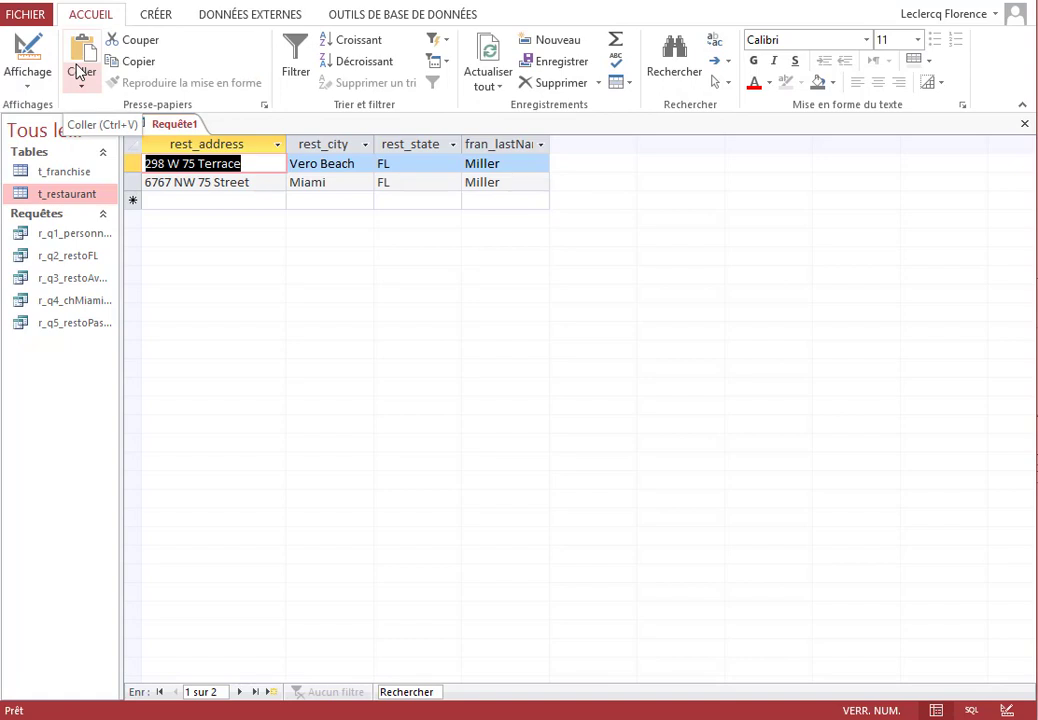
Save the query as r_q6_FL_ followed by the franchisee's last name in capitals, and switch it back to design view
right_click(189, 130)
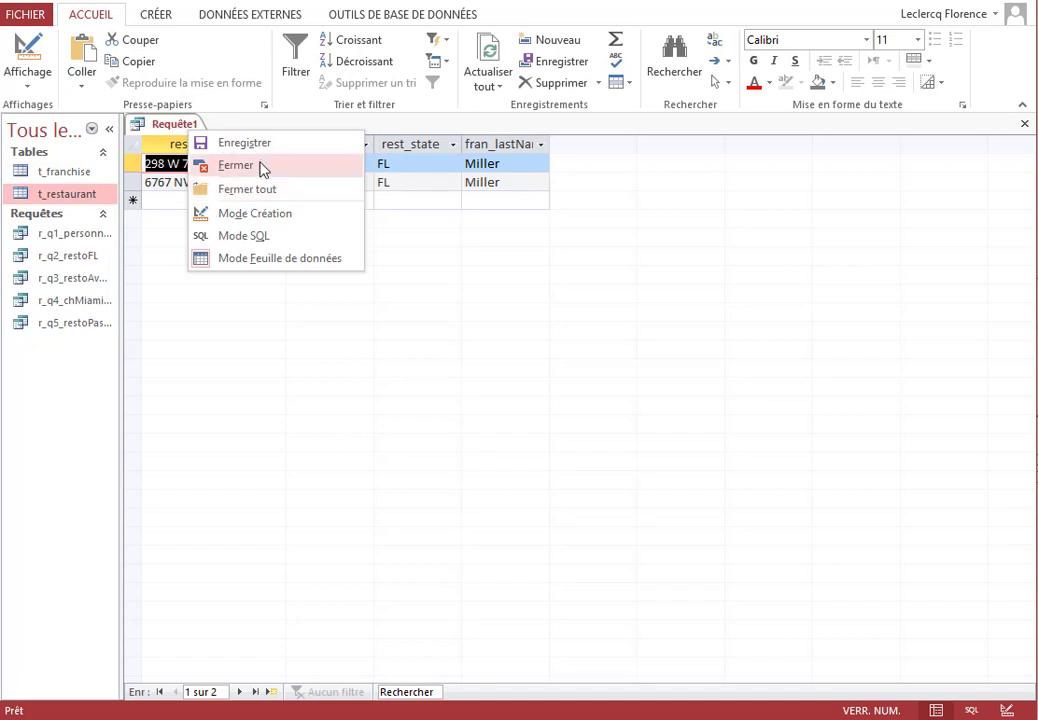
left_click(262, 145)
type("r_")
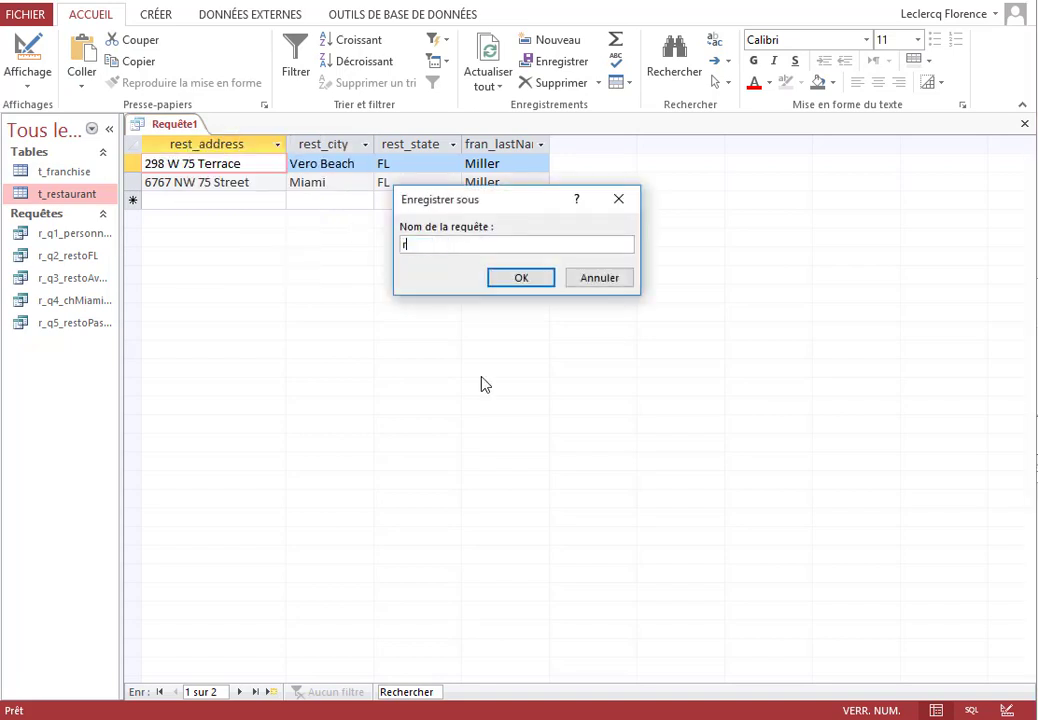
type("q6_FL_MILLER")
key("Return")
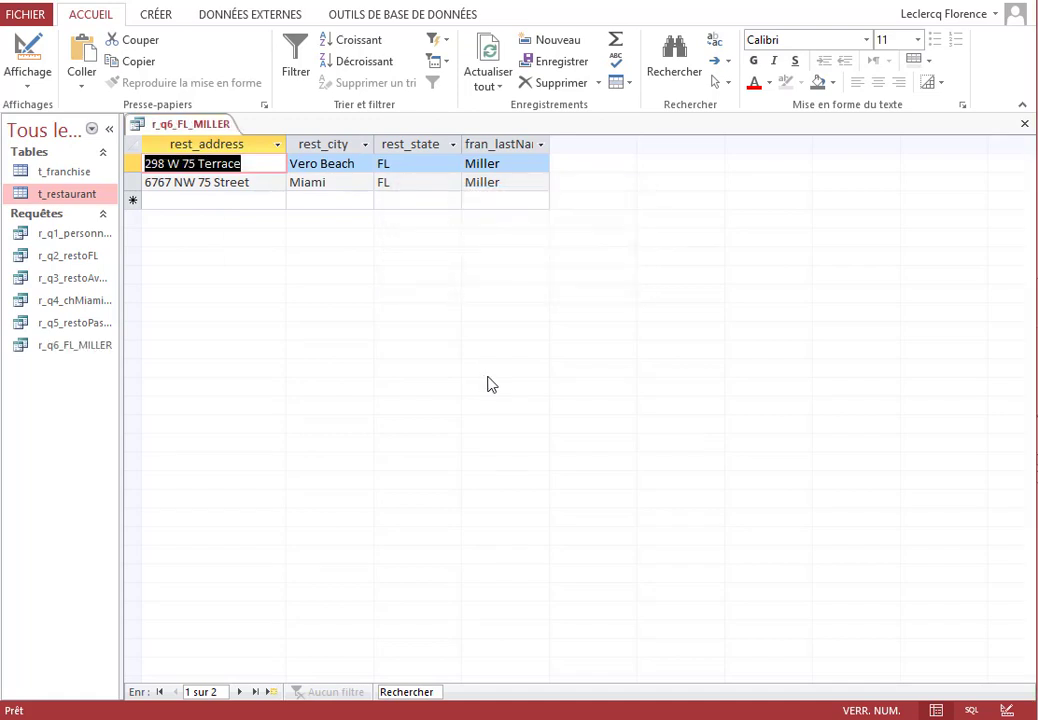
right_click(206, 123)
left_click(288, 204)
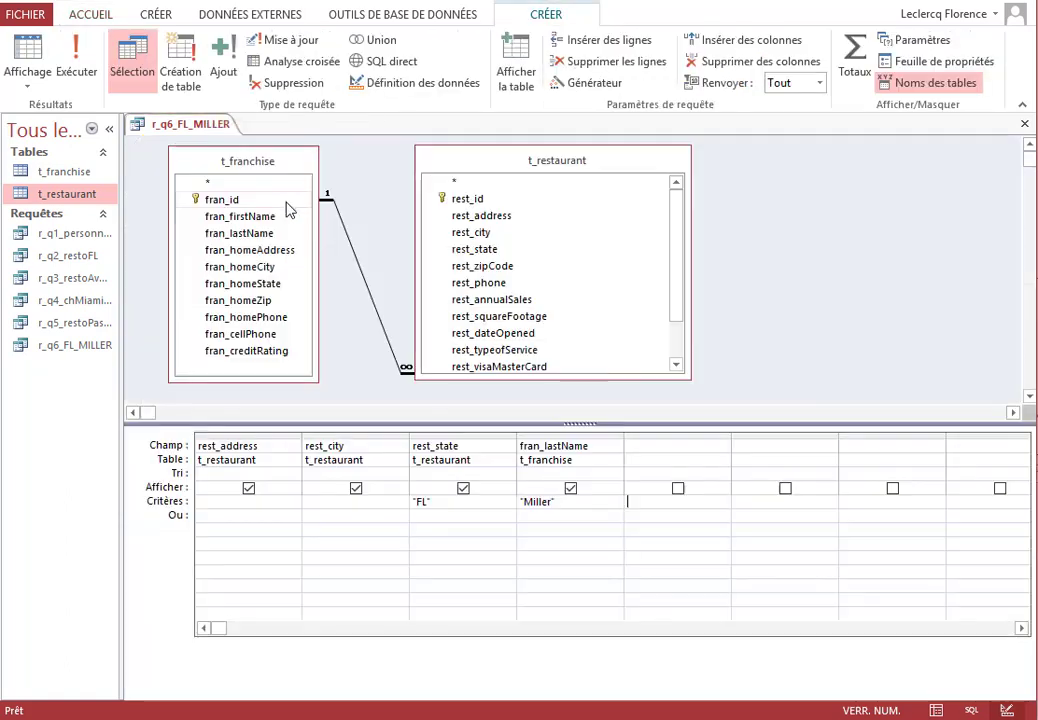